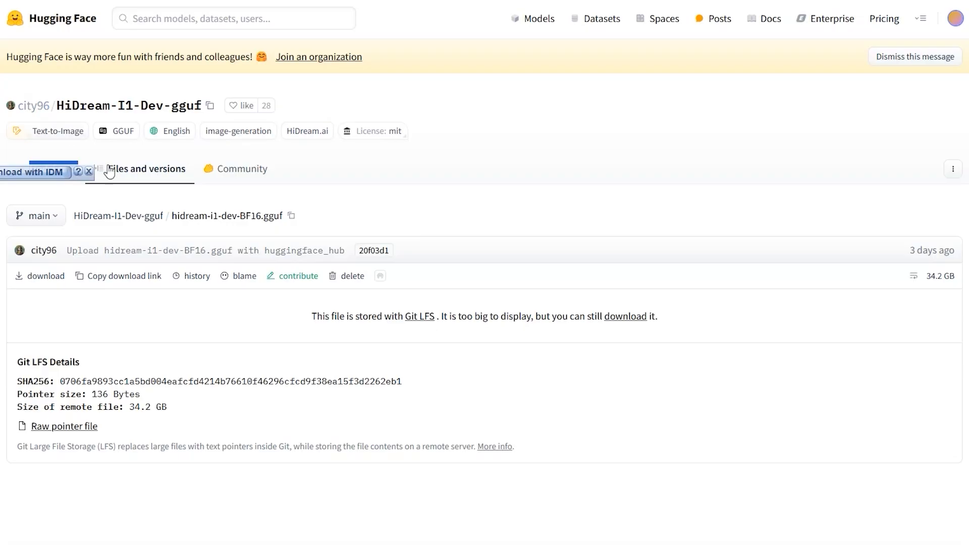
- Check the hidream-i1-dev-BF16.gguf file's name and size, and the models offered by the Unet Loader (GGUF) node in ComfyUI
{"action": "left_click_drag", "start_coordinate": [285, 216], "coordinate": [173, 214]}
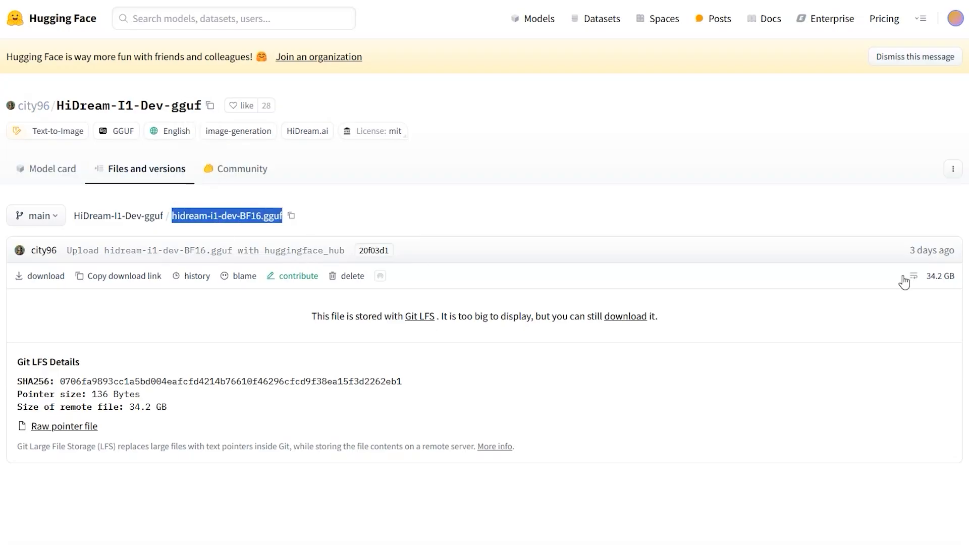
{"action": "left_click_drag", "start_coordinate": [925, 275], "coordinate": [955, 276]}
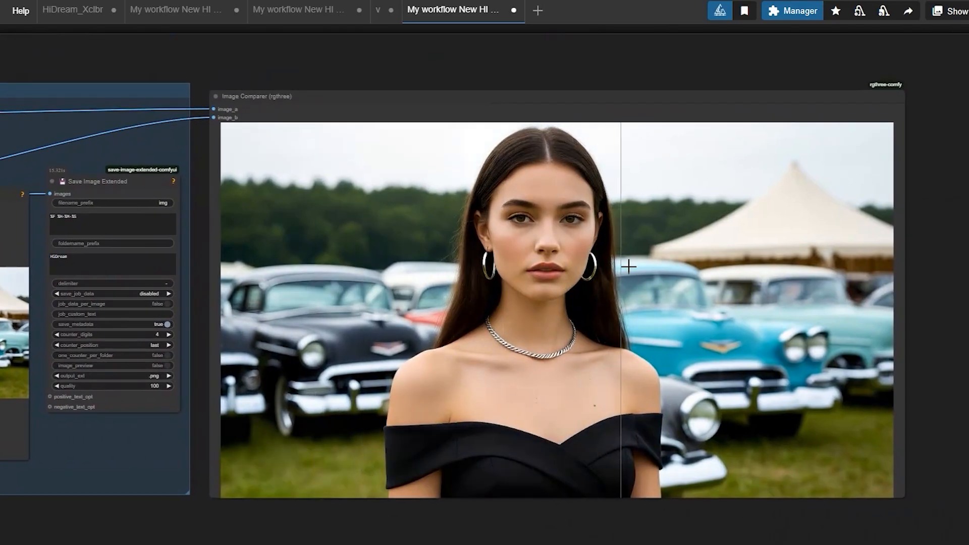
{"action": "scroll", "coordinate": [636, 247], "scroll_direction": "up", "scroll_amount": 4}
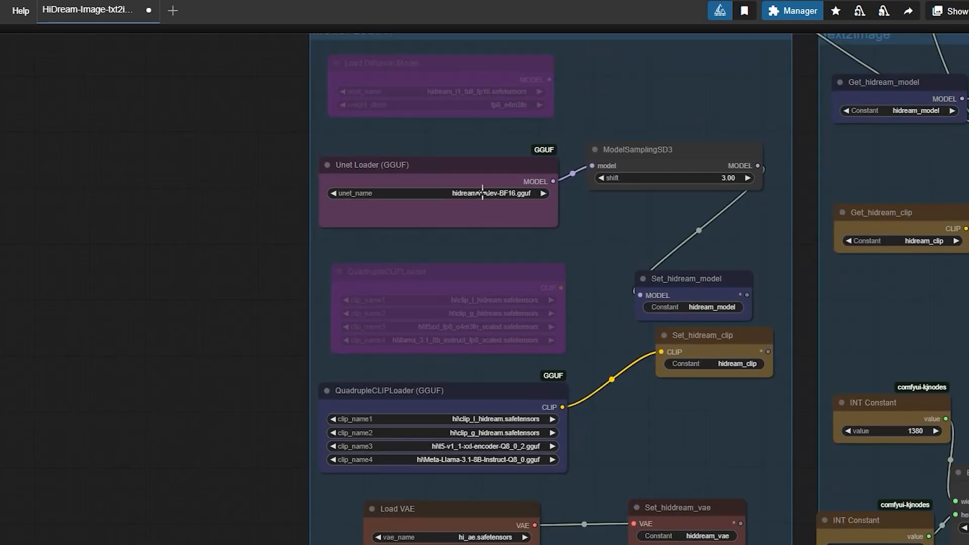
{"action": "left_click", "coordinate": [482, 193]}
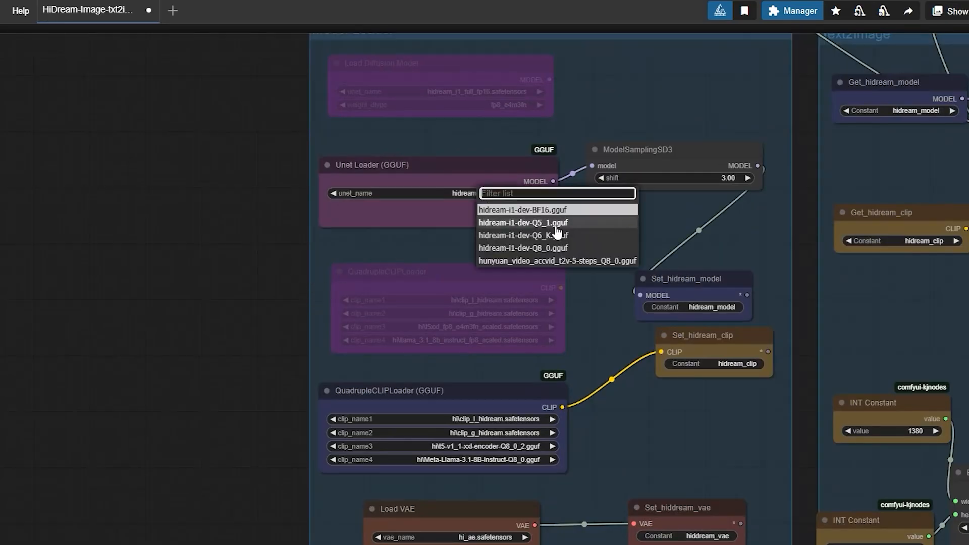
{"action": "left_click", "coordinate": [487, 303]}
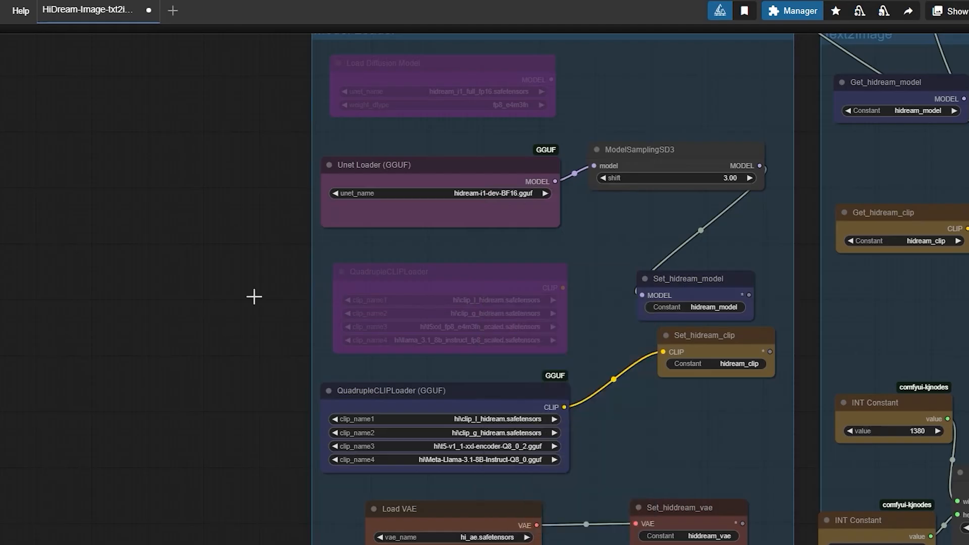
- Look over the HiDream workflow's model loading, text-to-image, img2txt, SDXL upscale and HiDream upscale groups
{"action": "scroll", "coordinate": [254, 296], "scroll_direction": "down", "scroll_amount": 3}
{"action": "left_click_drag", "start_coordinate": [747, 540], "coordinate": [227, 475]}
{"action": "left_click_drag", "start_coordinate": [879, 491], "coordinate": [46, 461]}
{"action": "left_click_drag", "start_coordinate": [712, 454], "coordinate": [510, 530]}
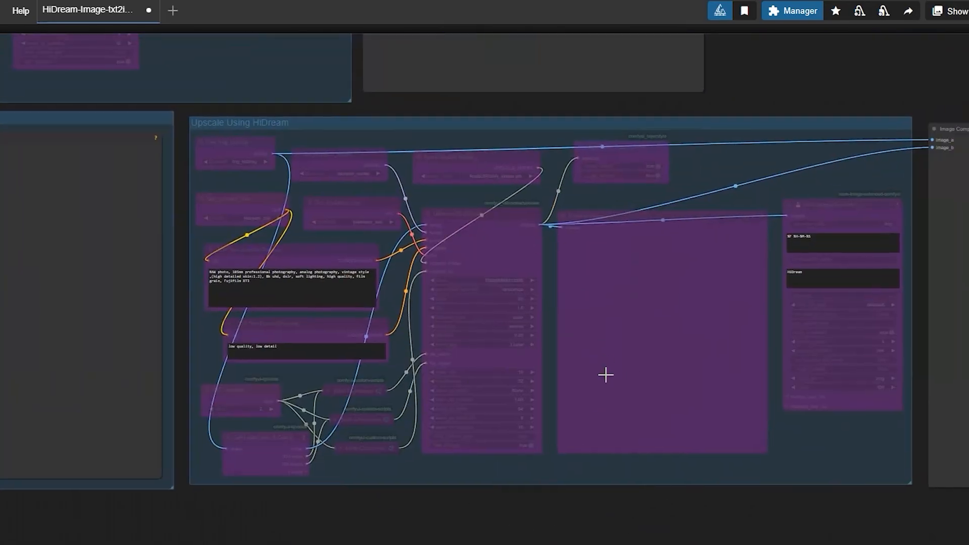
{"action": "scroll", "coordinate": [689, 108], "scroll_direction": "down", "scroll_amount": 5}
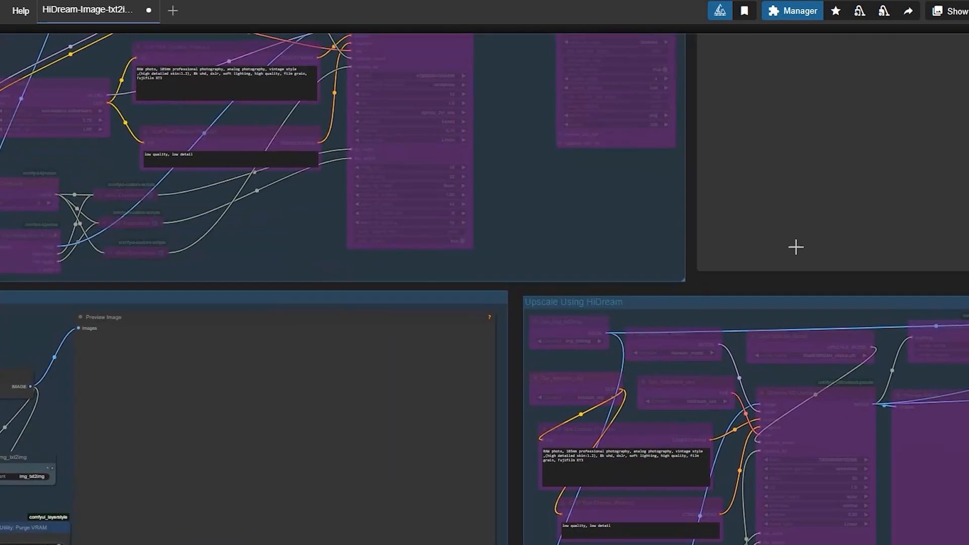
{"action": "scroll", "coordinate": [564, 294], "scroll_direction": "up", "scroll_amount": 5}
{"action": "scroll", "coordinate": [764, 338], "scroll_direction": "down", "scroll_amount": 5}
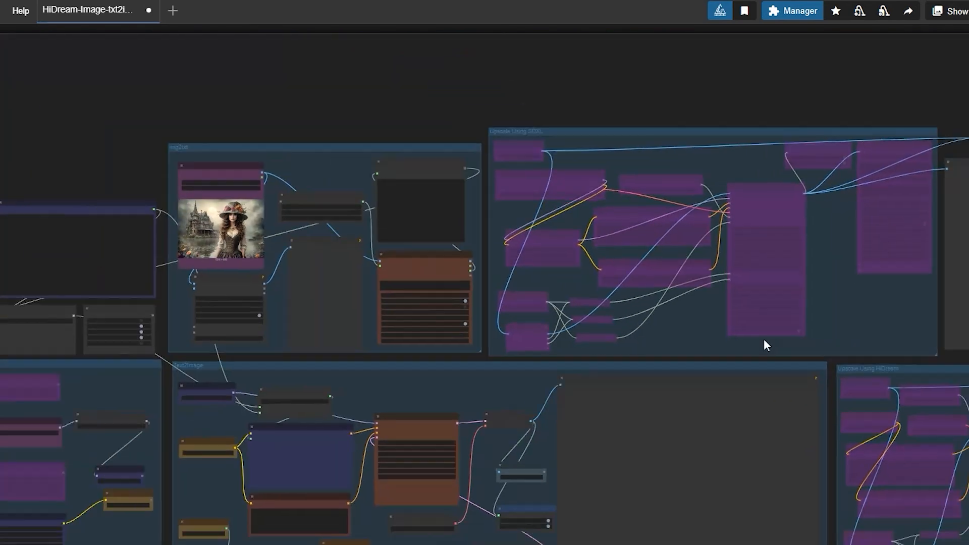
{"action": "left_click_drag", "start_coordinate": [186, 183], "coordinate": [26, 95]}
{"action": "scroll", "coordinate": [13, 101], "scroll_direction": "down", "scroll_amount": 2}
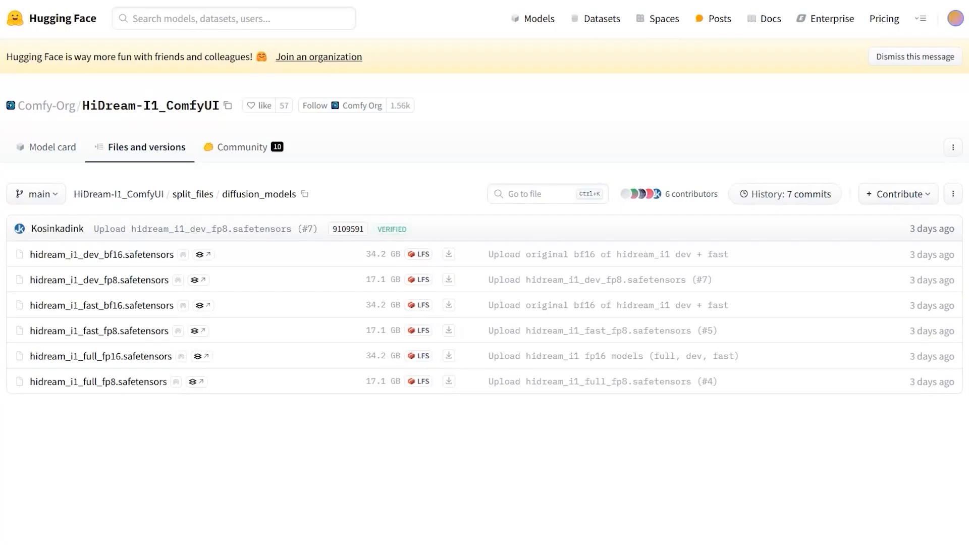
- Compare the names and sizes of the dev, fast and full HiDream files in the diffusion_models folder on Hugging Face
{"action": "left_click_drag", "start_coordinate": [15, 255], "coordinate": [417, 255]}
{"action": "left_click_drag", "start_coordinate": [4, 278], "coordinate": [424, 281]}
{"action": "left_click_drag", "start_coordinate": [16, 305], "coordinate": [432, 305]}
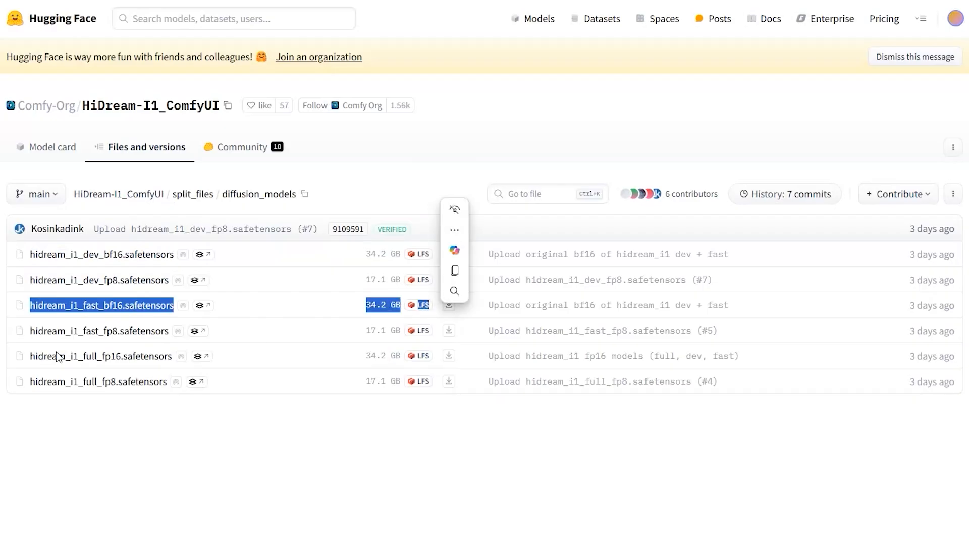
{"action": "left_click_drag", "start_coordinate": [20, 331], "coordinate": [429, 330]}
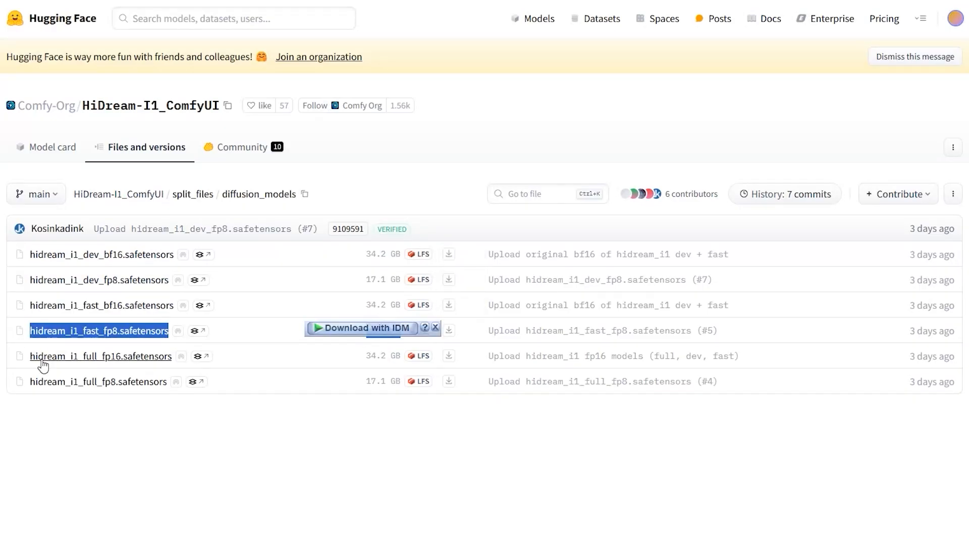
{"action": "left_click_drag", "start_coordinate": [21, 356], "coordinate": [411, 357]}
{"action": "left_click_drag", "start_coordinate": [22, 381], "coordinate": [428, 394]}
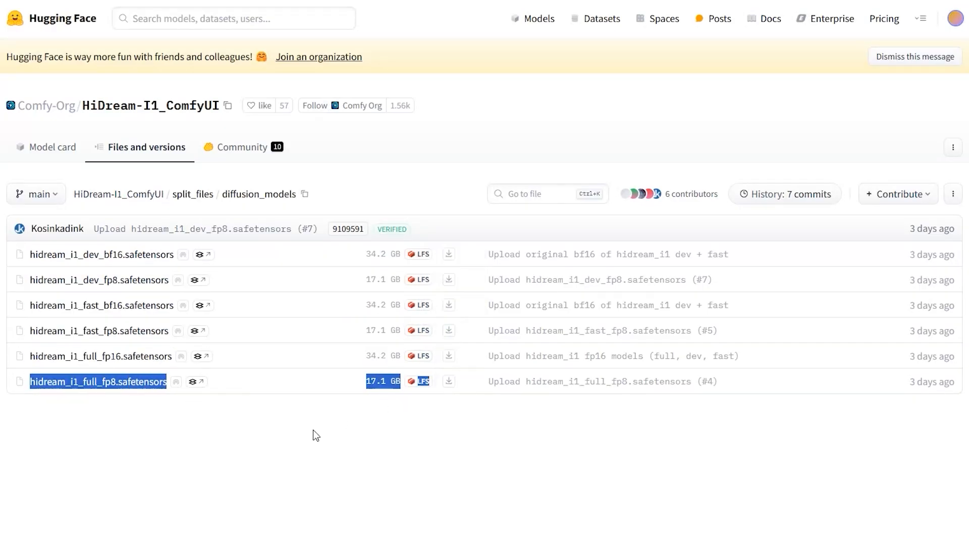
{"action": "left_click", "coordinate": [295, 444]}
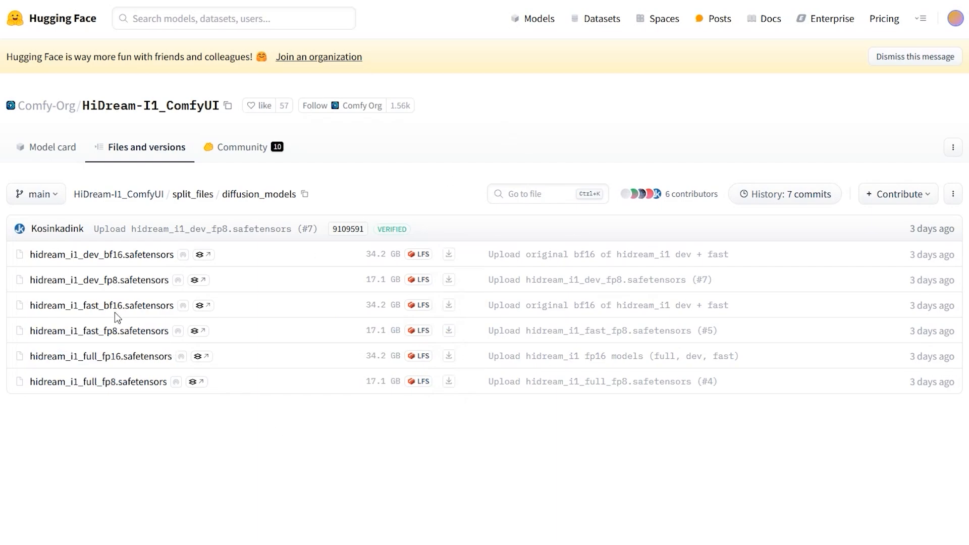
- Examine the bf16 and fp8 variants of the hidream_i1_fast model in the diffusion_models folder
{"action": "left_click_drag", "start_coordinate": [176, 305], "coordinate": [106, 305]}
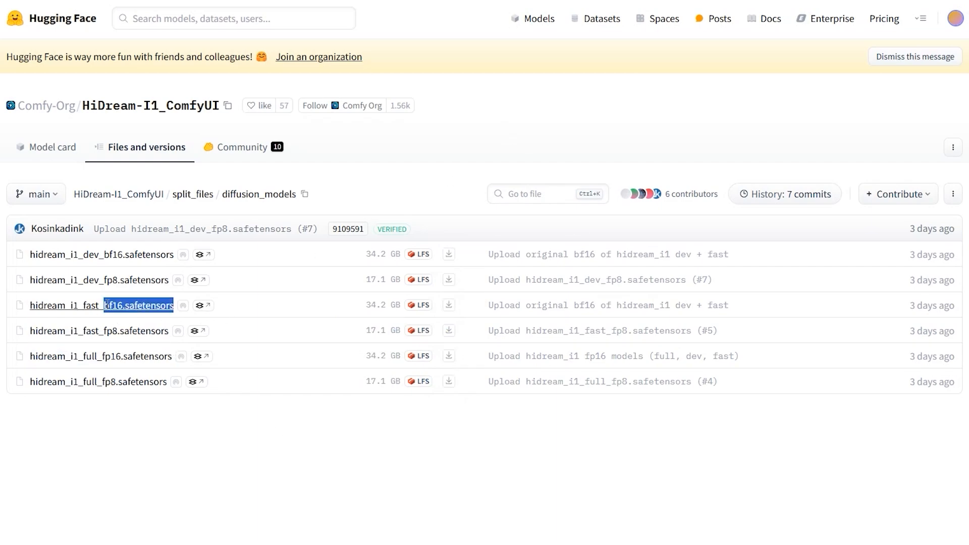
{"action": "left_click", "coordinate": [198, 461]}
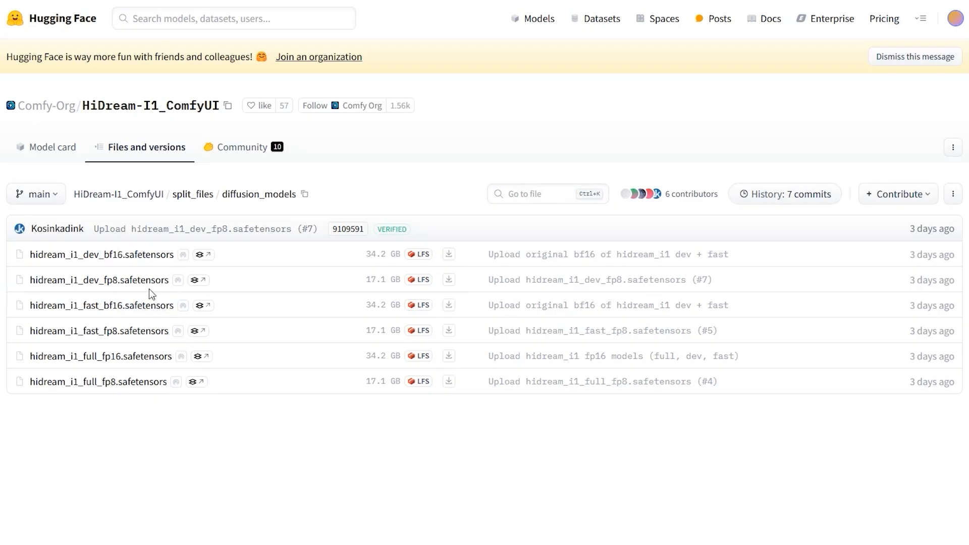
{"action": "key", "text": "ctrl+shift+Tab"}
{"action": "key", "text": "ctrl+shift+Tab"}
{"action": "key", "text": "ctrl+Tab"}
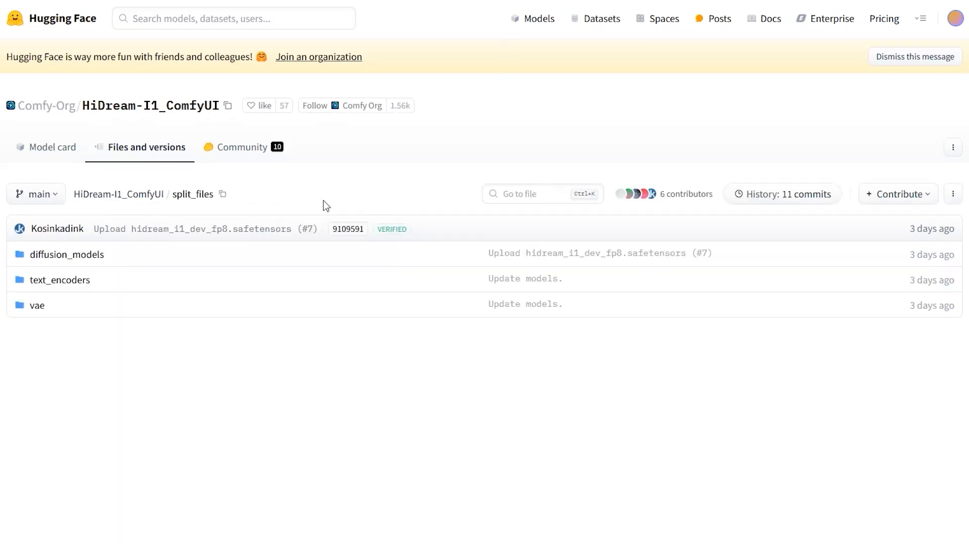
{"action": "key", "text": "ctrl+Tab"}
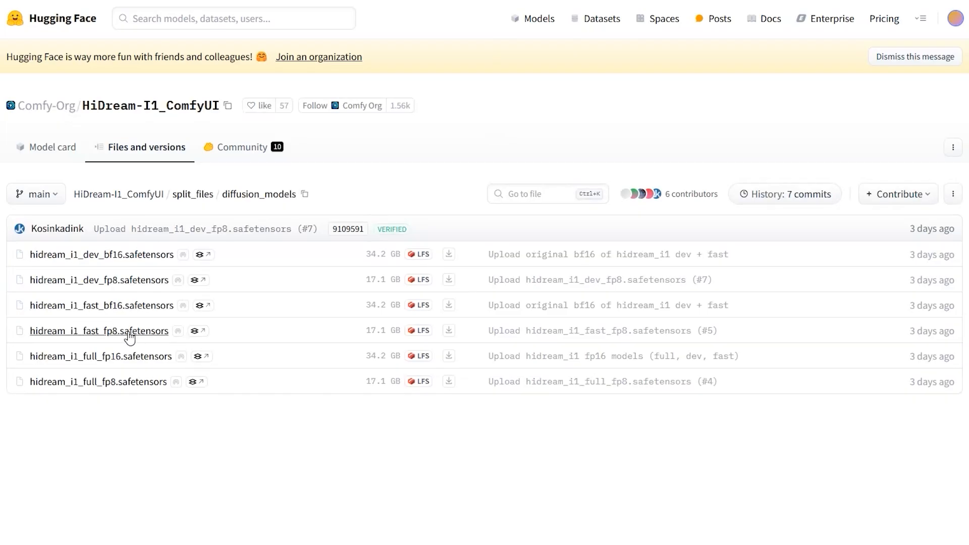
{"action": "left_click_drag", "start_coordinate": [20, 309], "coordinate": [137, 309]}
{"action": "left_click_drag", "start_coordinate": [2, 335], "coordinate": [120, 332]}
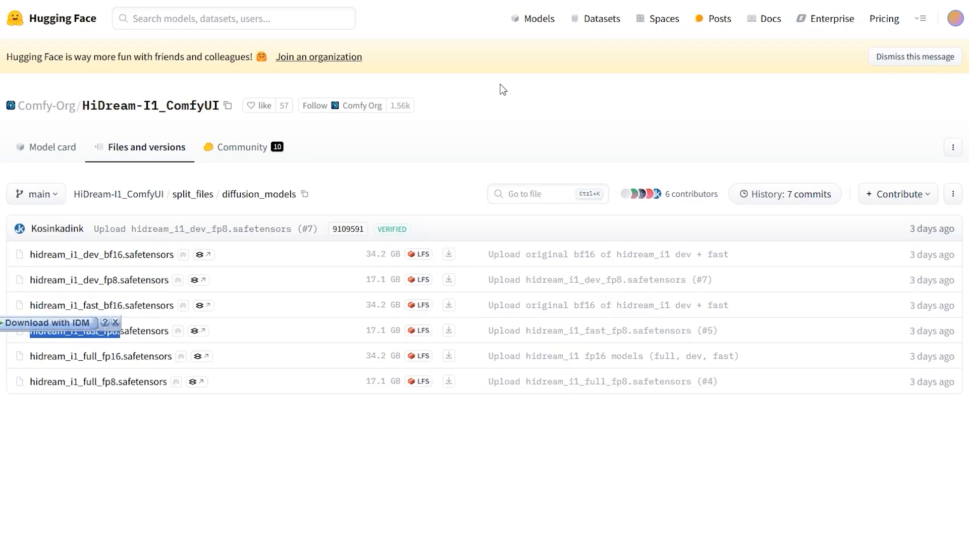
{"action": "left_click", "coordinate": [258, 457]}
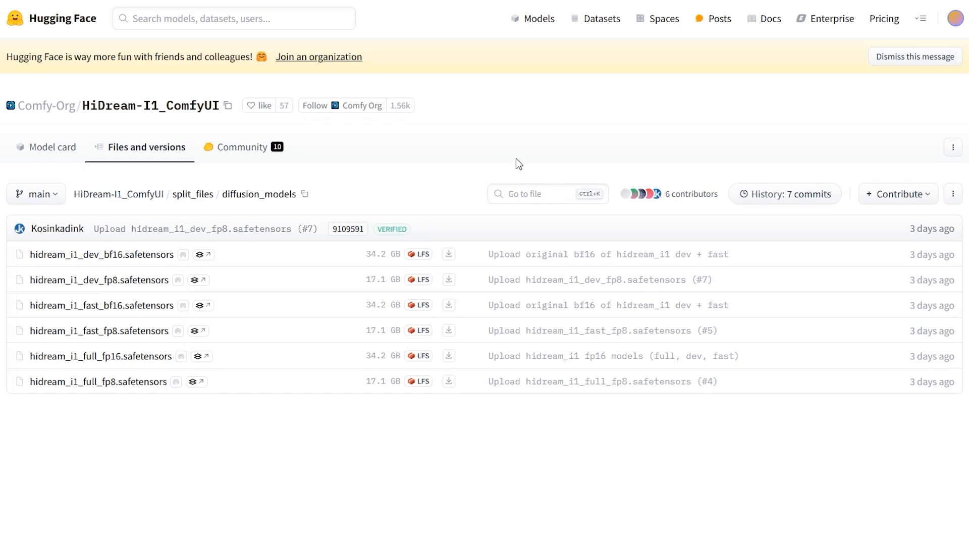
- Bring up the text_encoders folder and review its clip_g, clip_l, llama_3.1_8b and t5xxl encoder files
{"action": "left_click", "coordinate": [600, 0]}
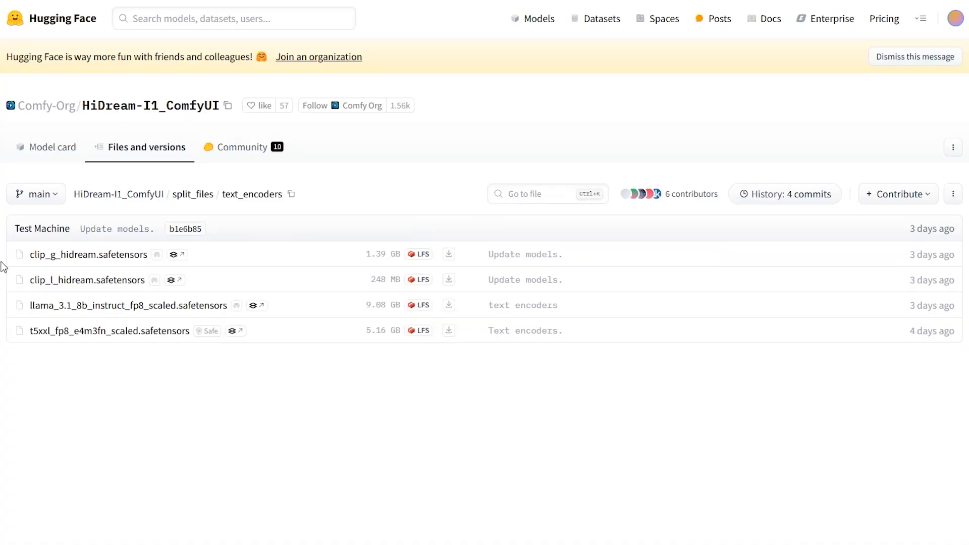
{"action": "left_click_drag", "start_coordinate": [28, 306], "coordinate": [228, 310]}
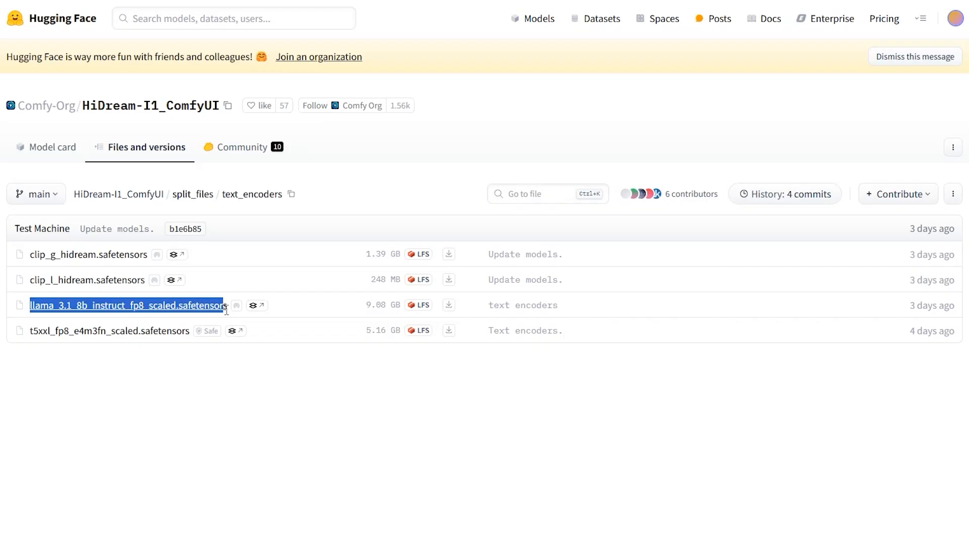
{"action": "left_click", "coordinate": [9, 371]}
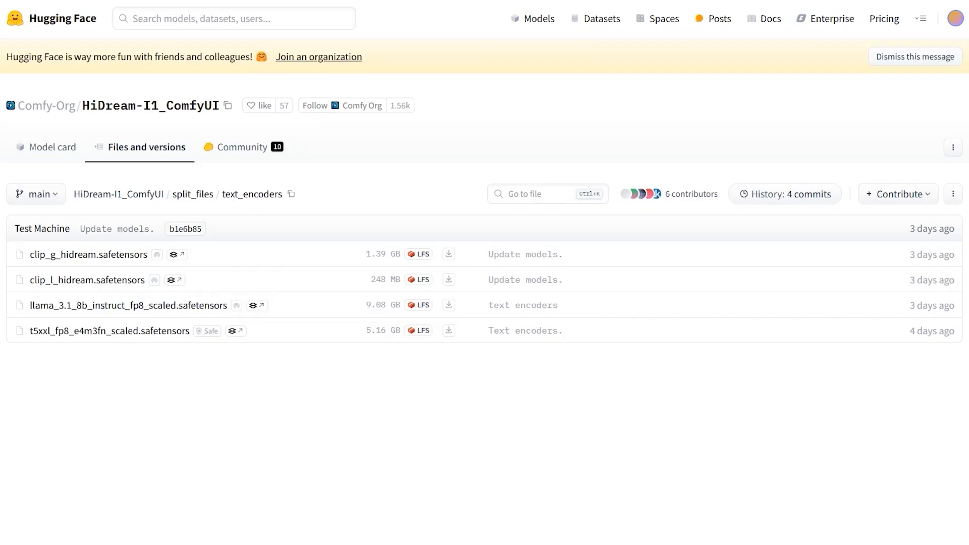
{"action": "left_click_drag", "start_coordinate": [10, 255], "coordinate": [50, 265]}
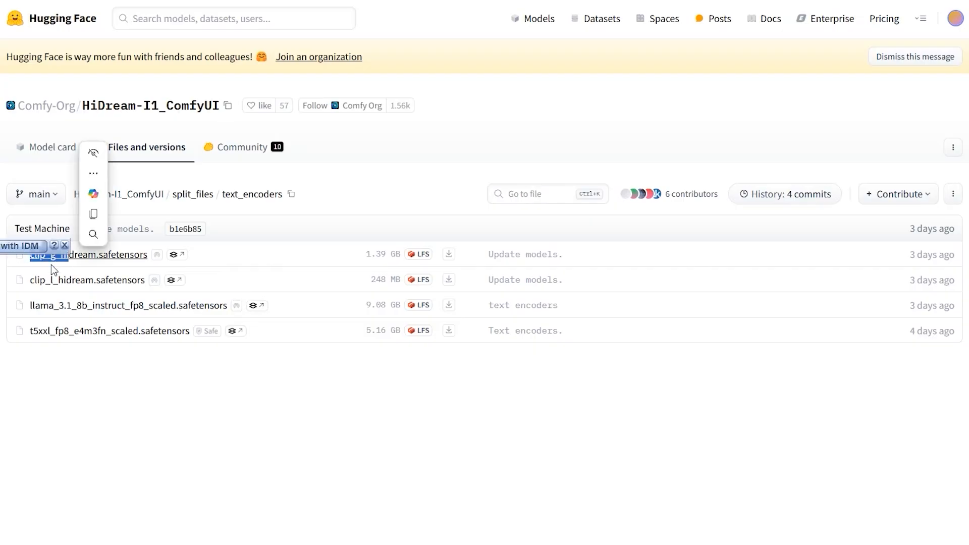
{"action": "left_click_drag", "start_coordinate": [4, 288], "coordinate": [6, 302]}
{"action": "left_click", "coordinate": [7, 303]}
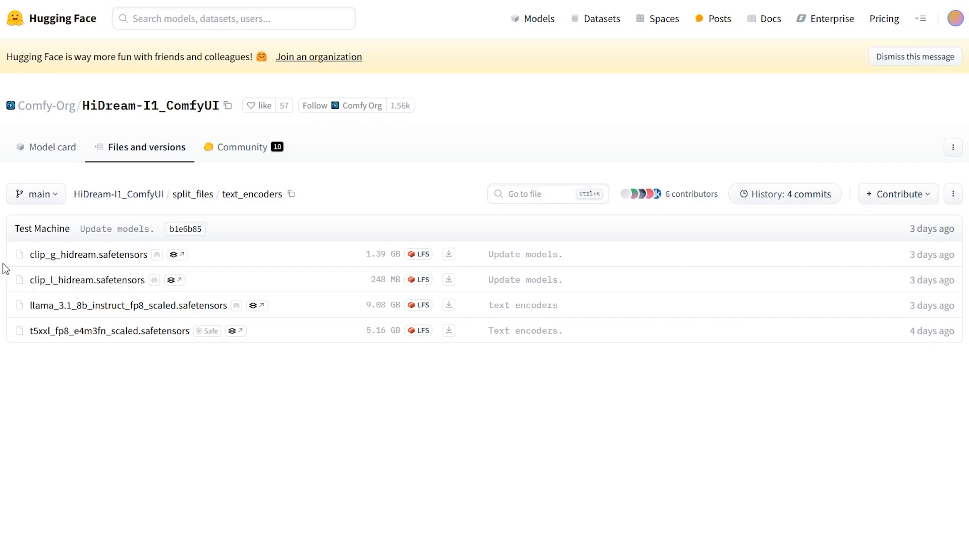
{"action": "left_click_drag", "start_coordinate": [11, 326], "coordinate": [182, 336]}
{"action": "left_click_drag", "start_coordinate": [3, 290], "coordinate": [96, 282]}
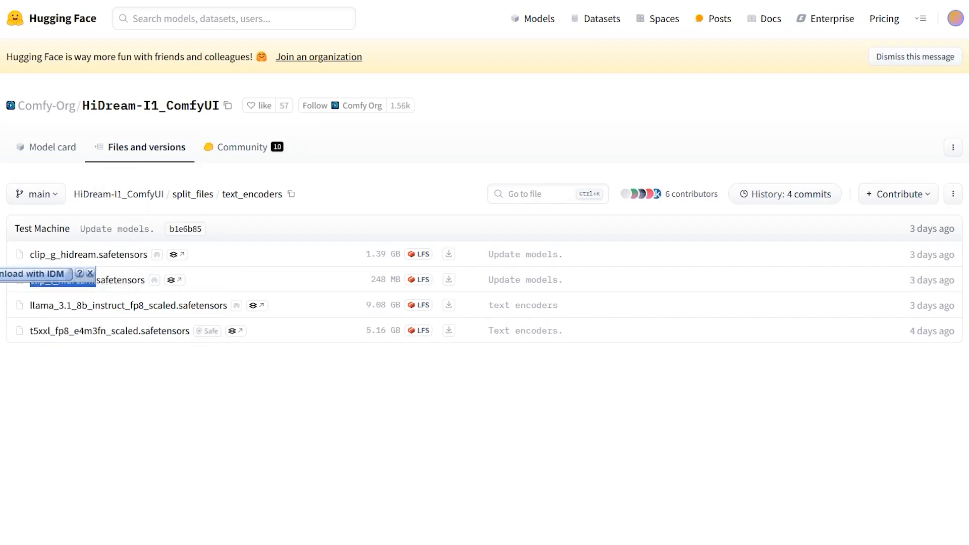
{"action": "left_click_drag", "start_coordinate": [11, 256], "coordinate": [90, 262]}
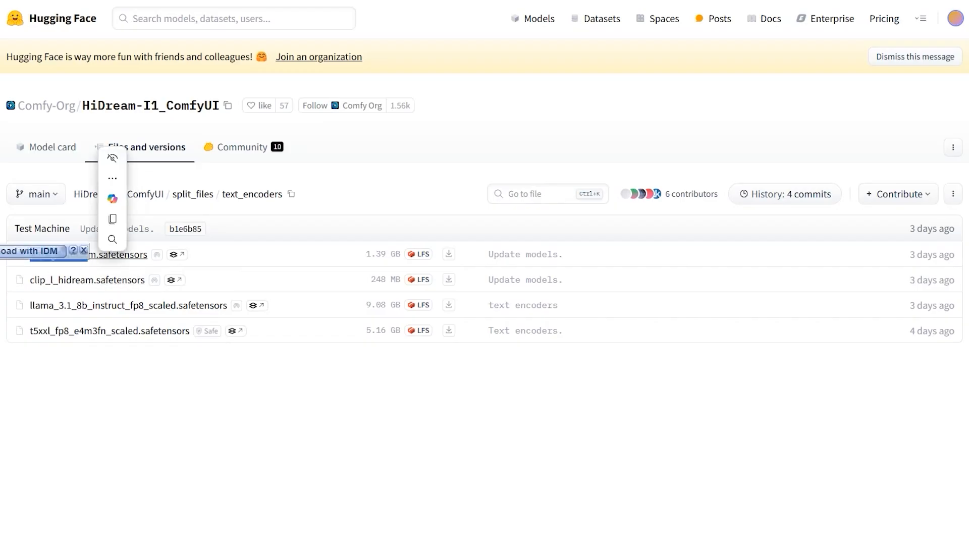
{"action": "left_click", "coordinate": [131, 383]}
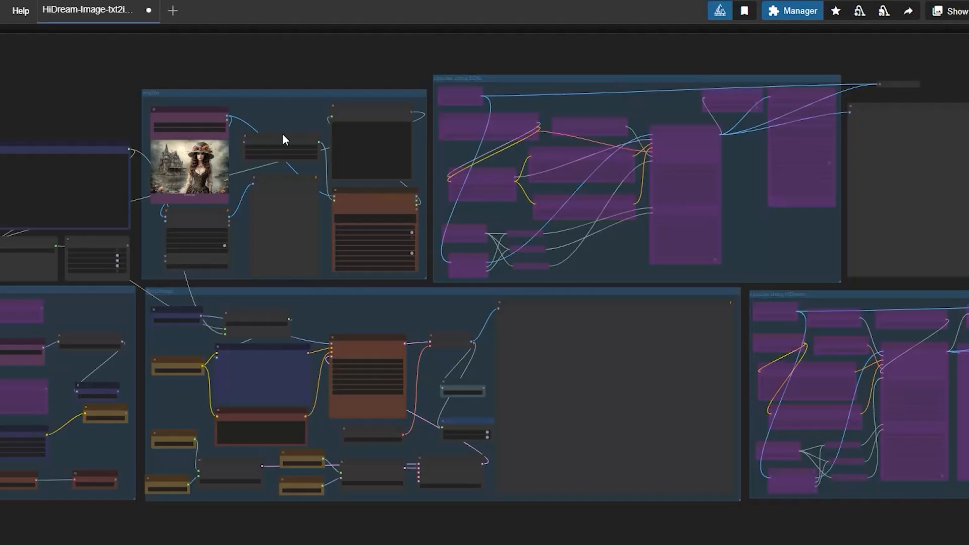
{"action": "scroll", "coordinate": [389, 335], "scroll_direction": "down", "scroll_amount": 2}
{"action": "scroll", "coordinate": [291, 318], "scroll_direction": "up", "scroll_amount": 3}
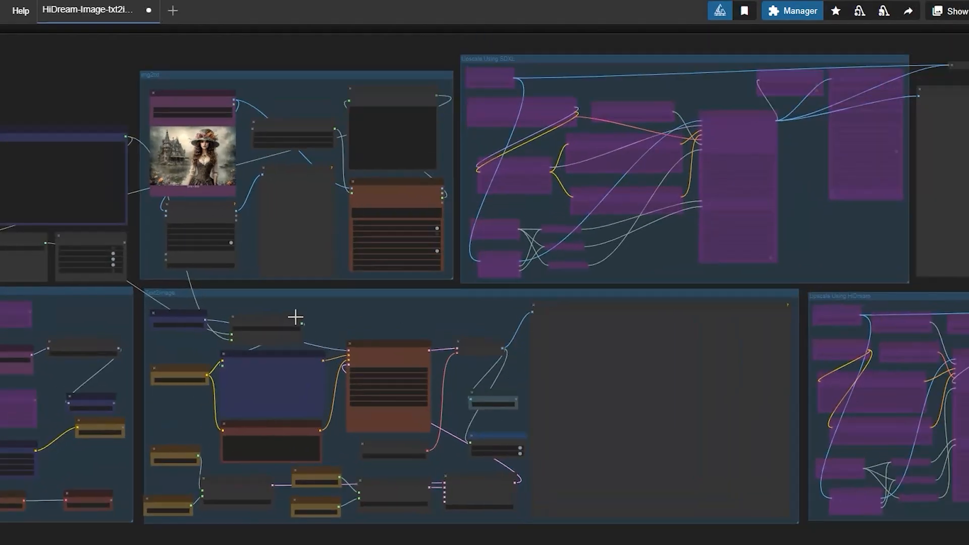
{"action": "scroll", "coordinate": [296, 317], "scroll_direction": "down", "scroll_amount": 2}
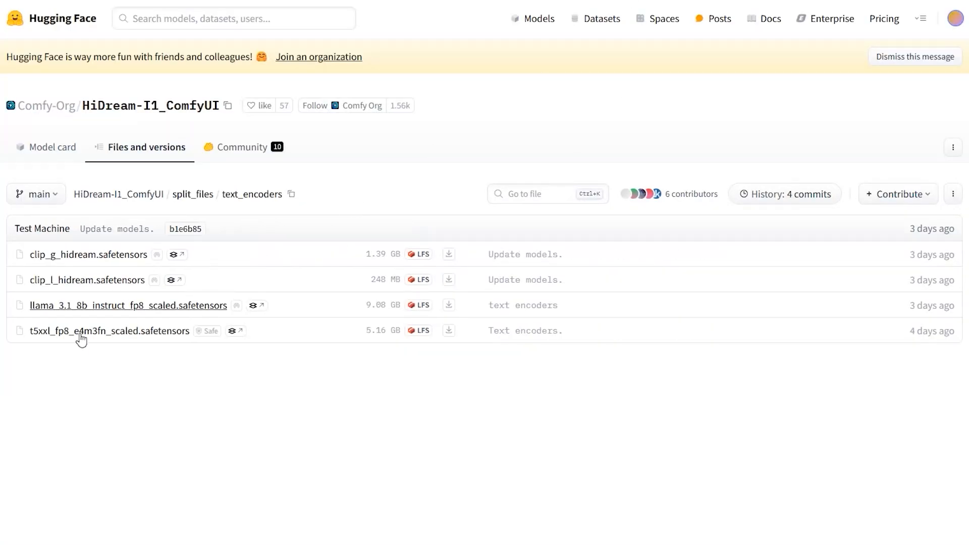
- Examine the t5xxl_fp8_e4m3fn_scaled and llama_3.1_8b_instruct_fp8_scaled files in the text_encoders folder on Hugging Face
{"action": "left_click_drag", "start_coordinate": [5, 335], "coordinate": [125, 333]}
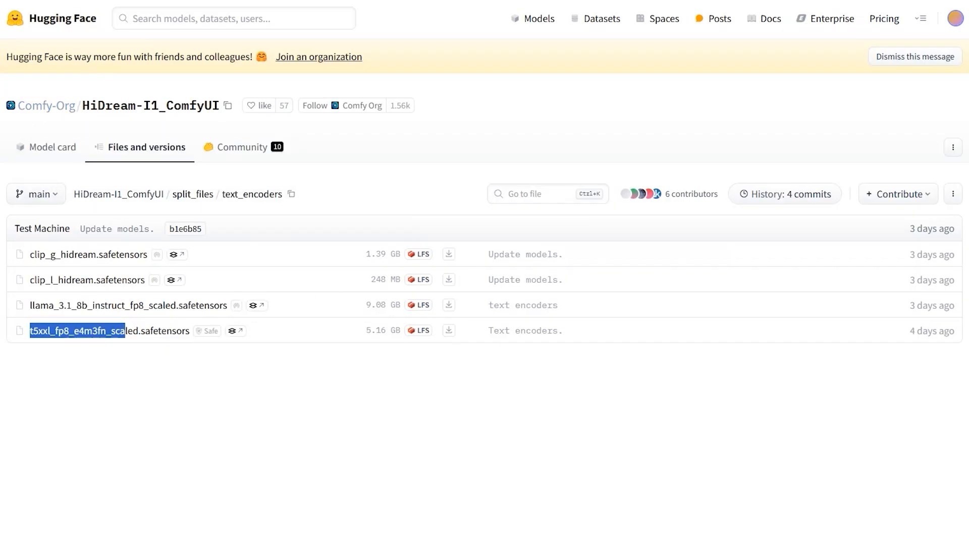
{"action": "left_click", "coordinate": [4, 336]}
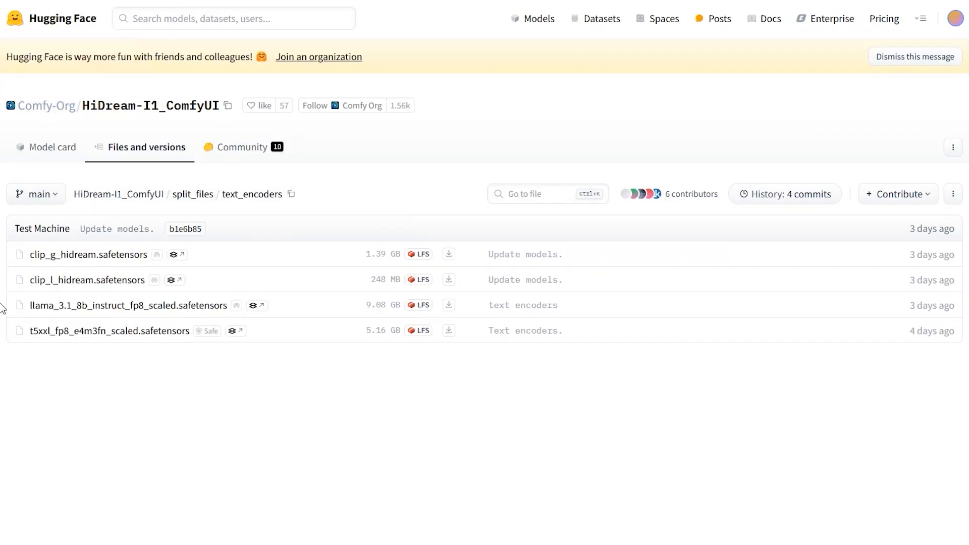
{"action": "left_click_drag", "start_coordinate": [30, 305], "coordinate": [237, 313]}
{"action": "left_click", "coordinate": [118, 399]}
{"action": "mouse_move", "coordinate": [0, 48]}
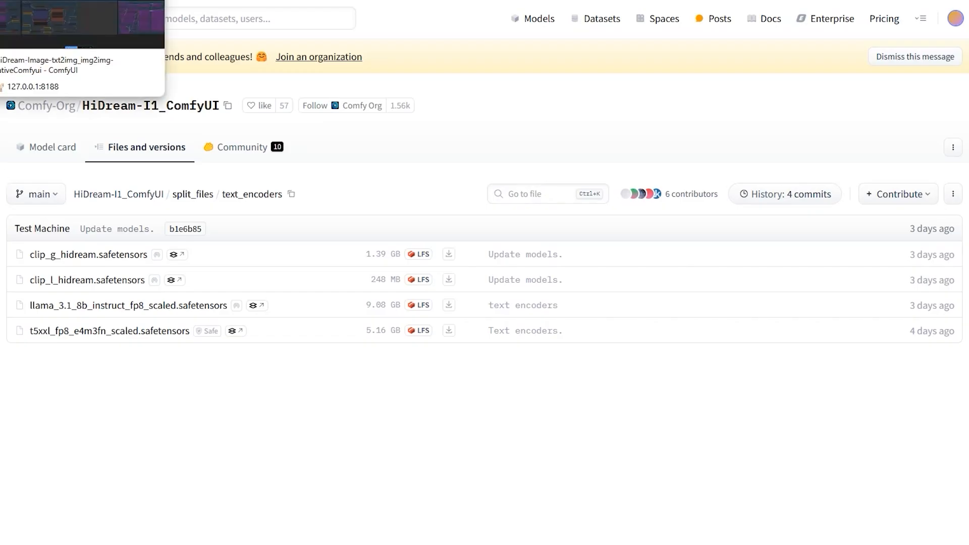
- Go back to the split_files folder, open the vae folder and highlight the ae.safetensors file name
{"action": "key", "text": "alt+Left"}
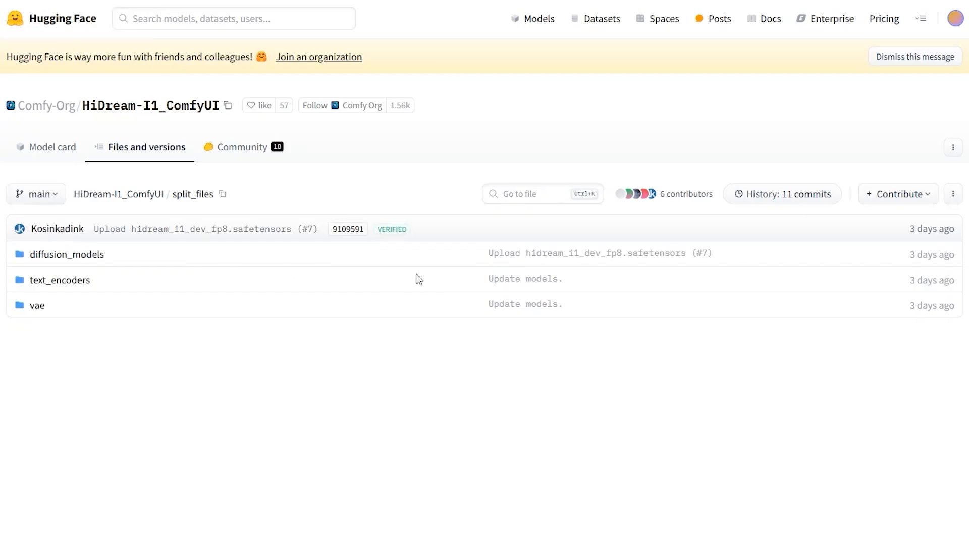
{"action": "right_click", "coordinate": [39, 310]}
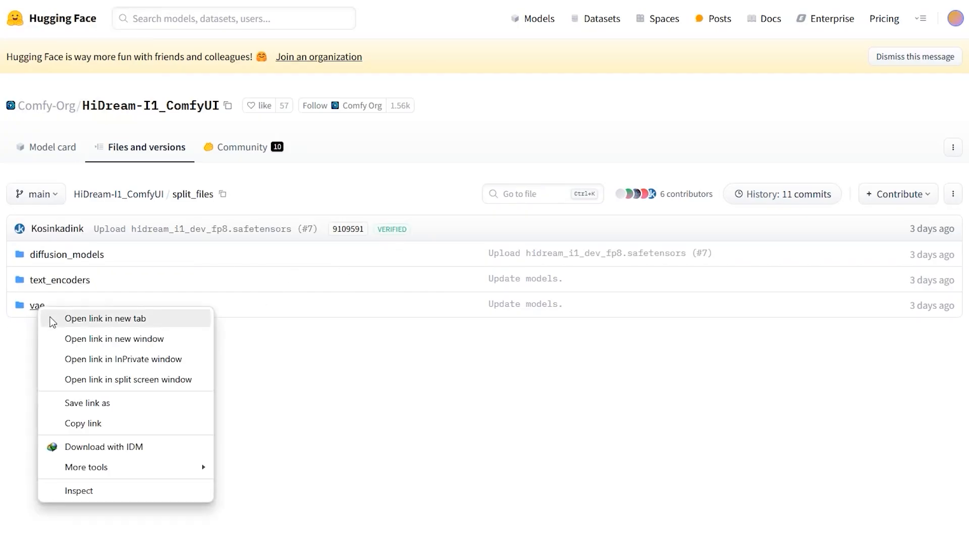
{"action": "left_click", "coordinate": [38, 306]}
{"action": "left_click_drag", "start_coordinate": [1, 262], "coordinate": [92, 254]}
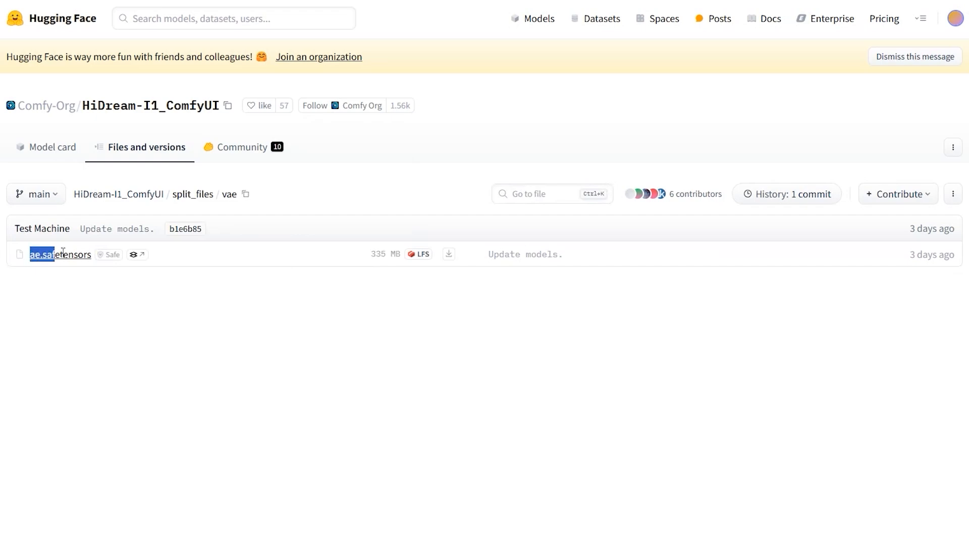
- Return to the diffusion_models folder and compare the hidream_i1_full_fp8 and hidream_i1_full_fp16 files and their sizes
{"action": "left_click", "coordinate": [93, 296]}
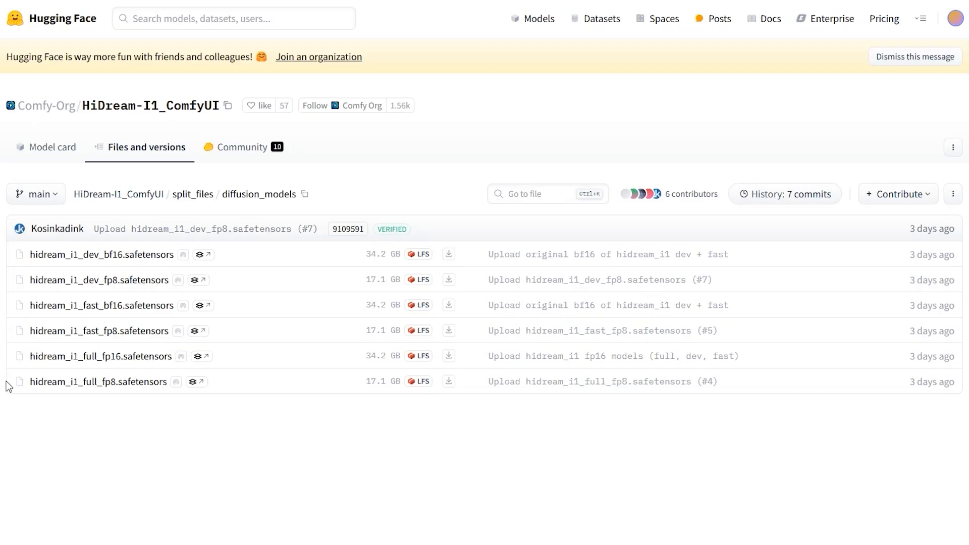
{"action": "left_click_drag", "start_coordinate": [6, 381], "coordinate": [168, 387]}
{"action": "left_click_drag", "start_coordinate": [348, 393], "coordinate": [459, 386]}
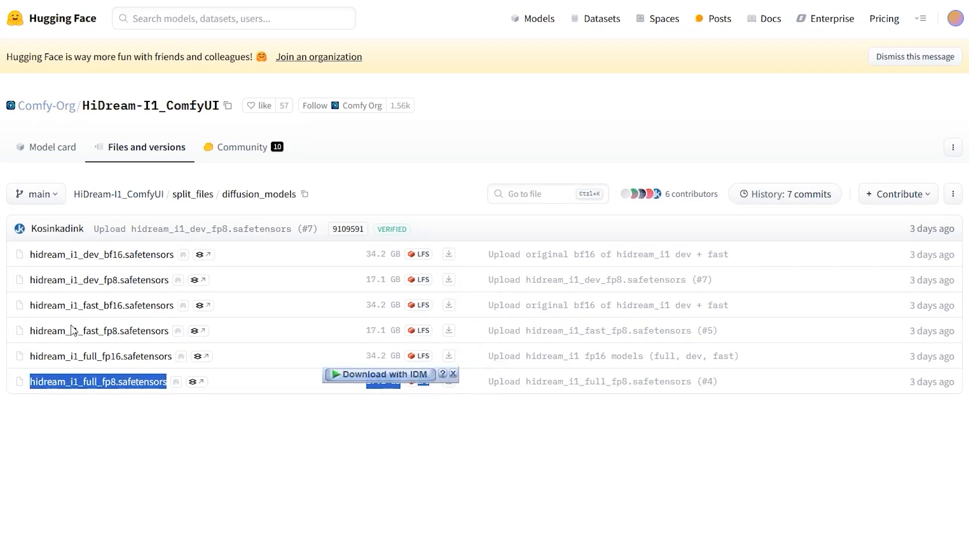
{"action": "left_click", "coordinate": [59, 522]}
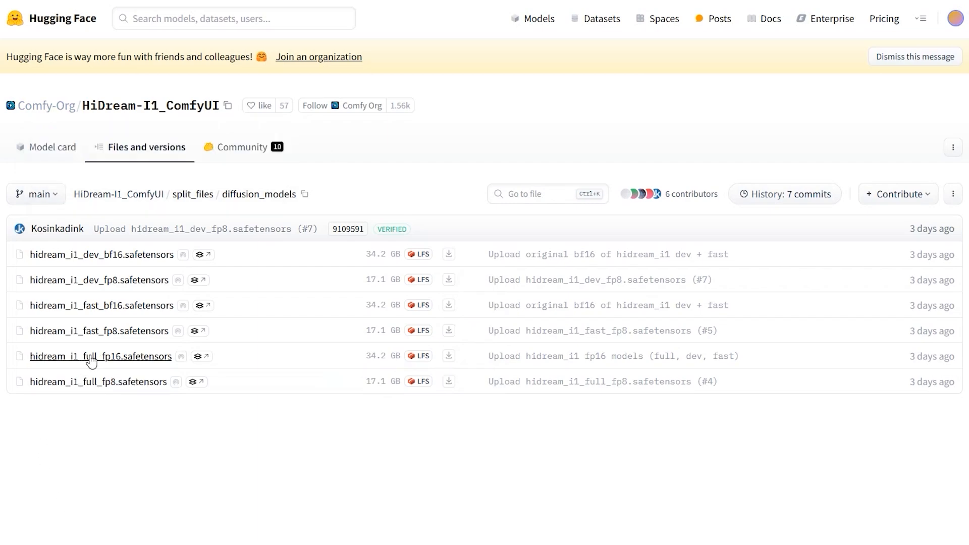
{"action": "left_click_drag", "start_coordinate": [4, 361], "coordinate": [251, 372]}
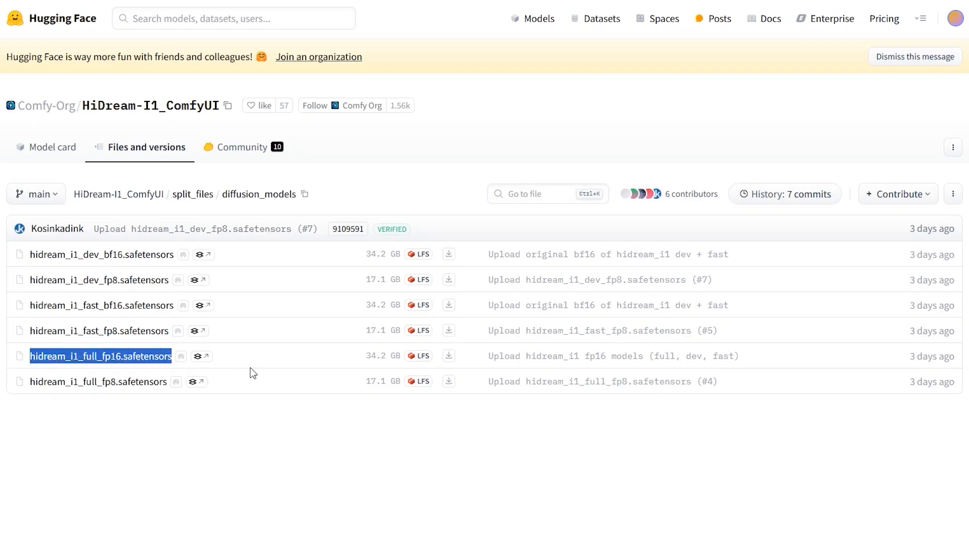
{"action": "left_click", "coordinate": [335, 381]}
{"action": "left_click_drag", "start_coordinate": [335, 382], "coordinate": [401, 382]}
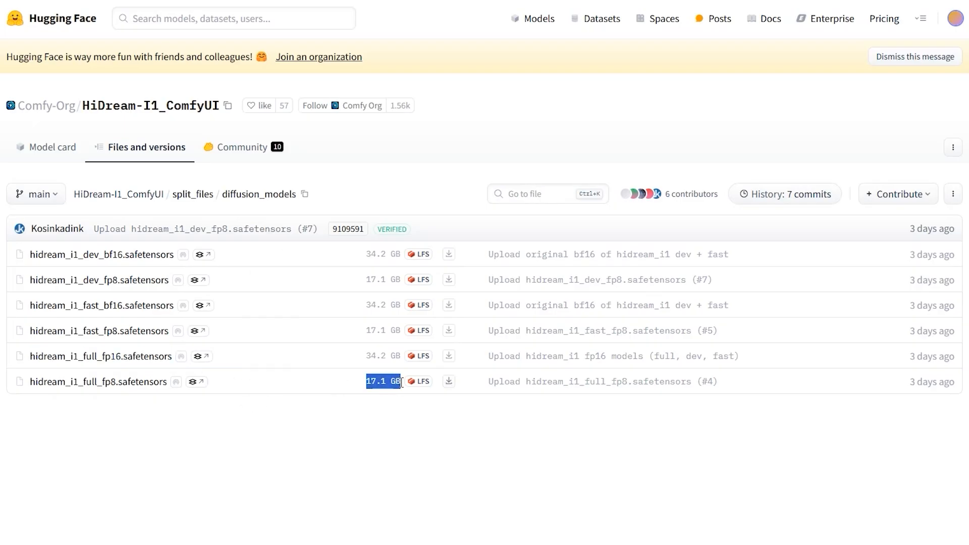
{"action": "left_click", "coordinate": [390, 405]}
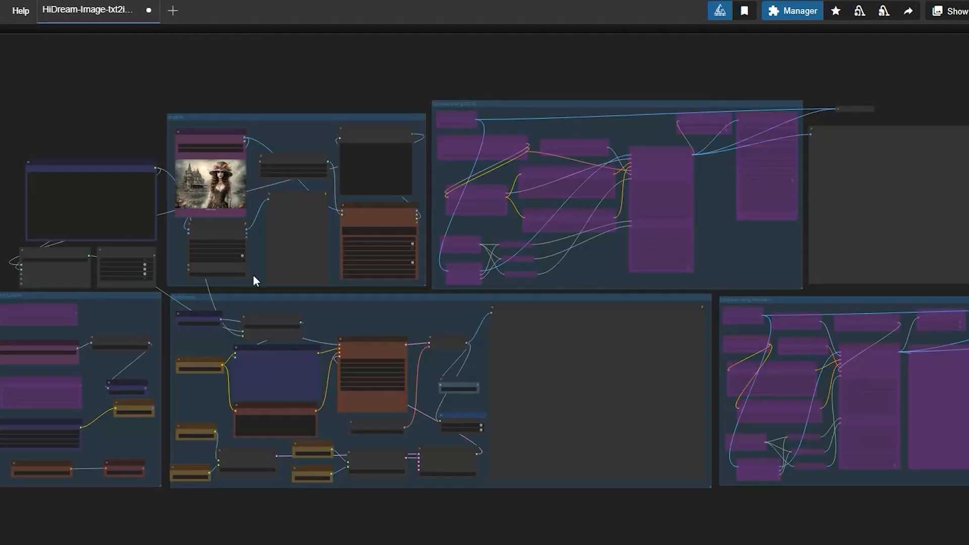
- Switch to the HiDream-Image workflow in ComfyUI and select the QuadrupleCLIPLoader (GGUF) node in the Model Loader group
{"action": "scroll", "coordinate": [126, 151], "scroll_direction": "up", "scroll_amount": 6}
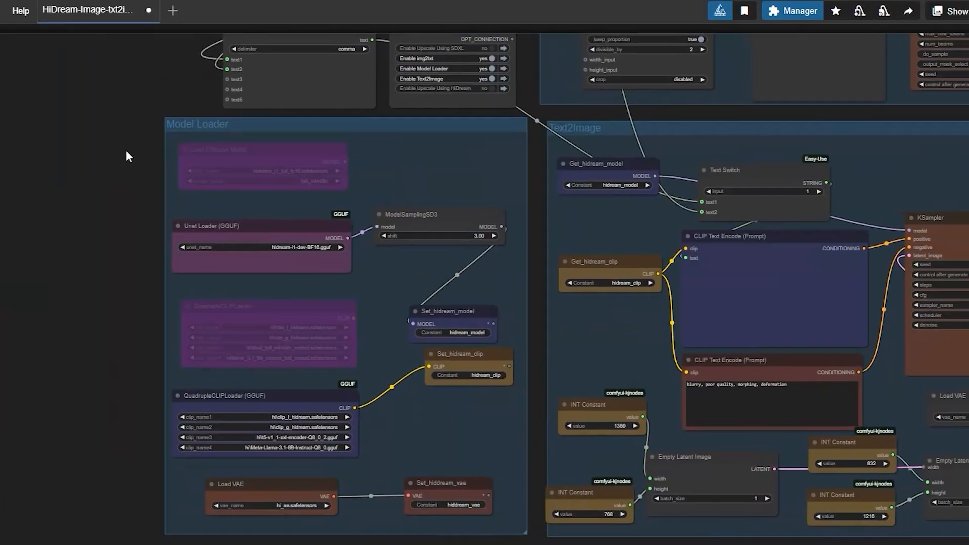
{"action": "scroll", "coordinate": [116, 202], "scroll_direction": "up", "scroll_amount": 7}
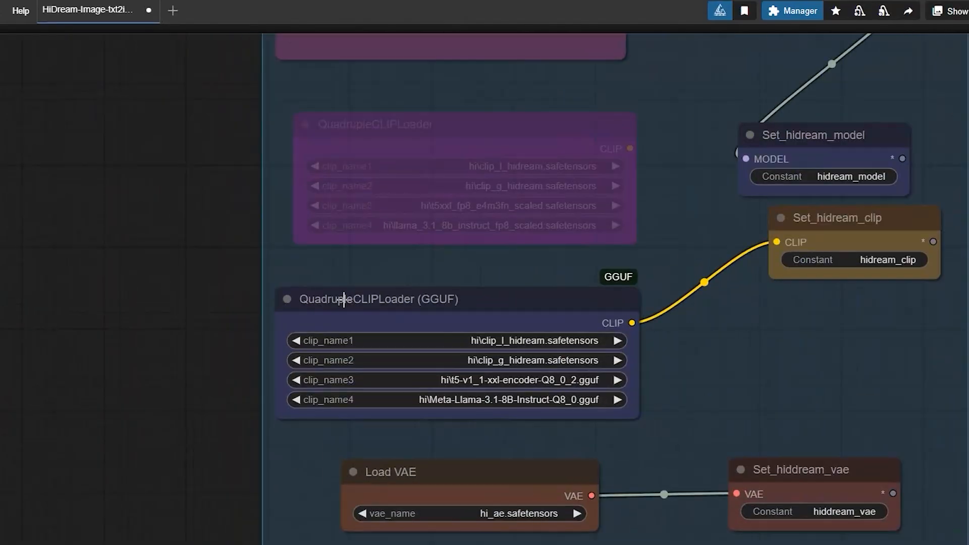
{"action": "left_click", "coordinate": [338, 310]}
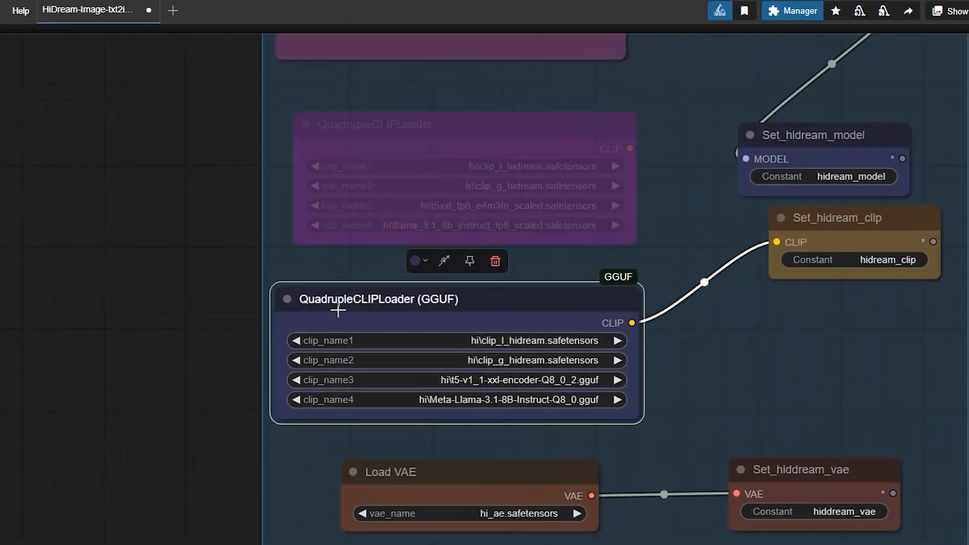
- Examine the files assigned to clip_name1 through clip_name4 in the QuadrupleCLIPLoader (GGUF) node
{"action": "left_click_drag", "start_coordinate": [124, 354], "coordinate": [1, 268]}
{"action": "scroll", "coordinate": [1, 266], "scroll_direction": "up", "scroll_amount": 1}
{"action": "scroll", "coordinate": [1, 266], "scroll_direction": "down", "scroll_amount": 1}
{"action": "scroll", "coordinate": [1, 266], "scroll_direction": "up", "scroll_amount": 1}
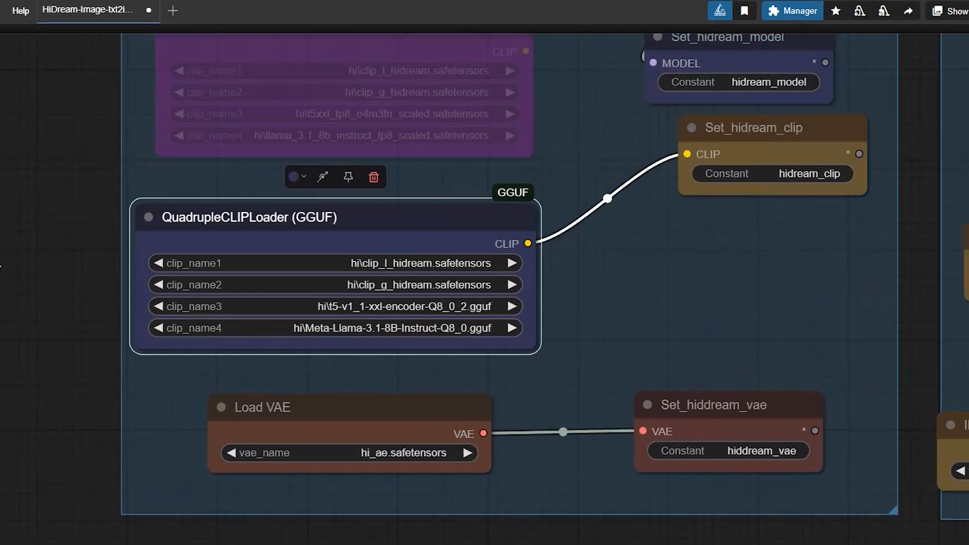
{"action": "left_click_drag", "start_coordinate": [55, 211], "coordinate": [32, 236]}
{"action": "scroll", "coordinate": [183, 255], "scroll_direction": "up", "scroll_amount": 1}
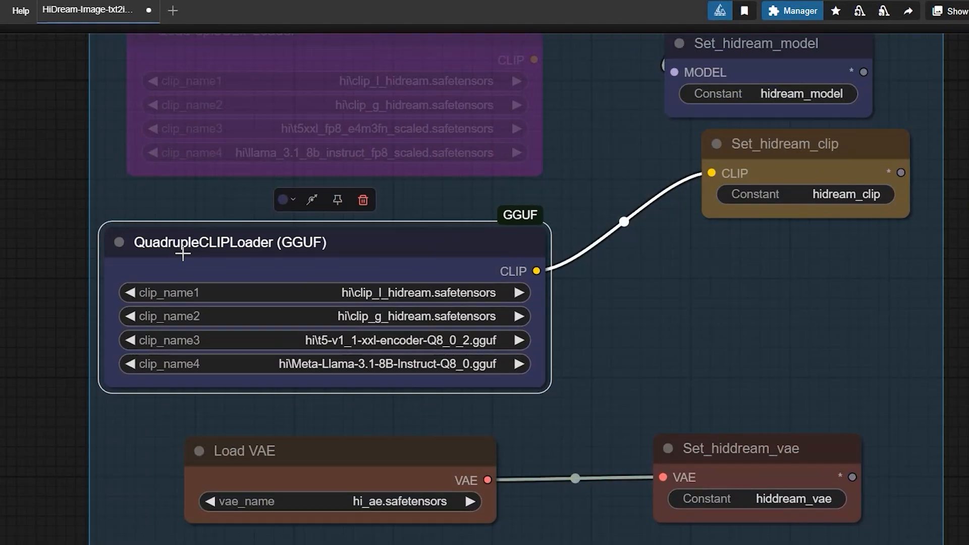
{"action": "scroll", "coordinate": [182, 255], "scroll_direction": "up", "scroll_amount": 1}
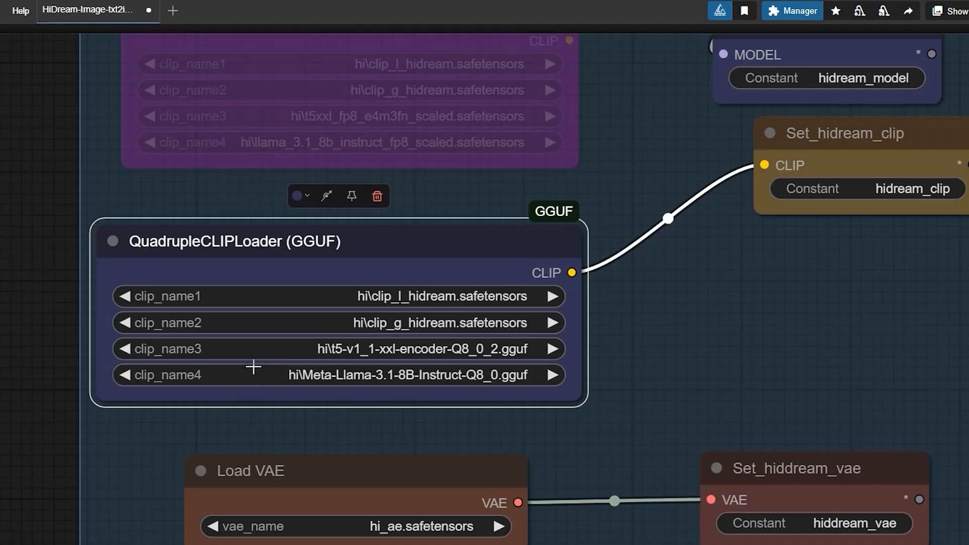
{"action": "scroll", "coordinate": [75, 325], "scroll_direction": "down", "scroll_amount": 2}
{"action": "scroll", "coordinate": [75, 325], "scroll_direction": "up", "scroll_amount": 3}
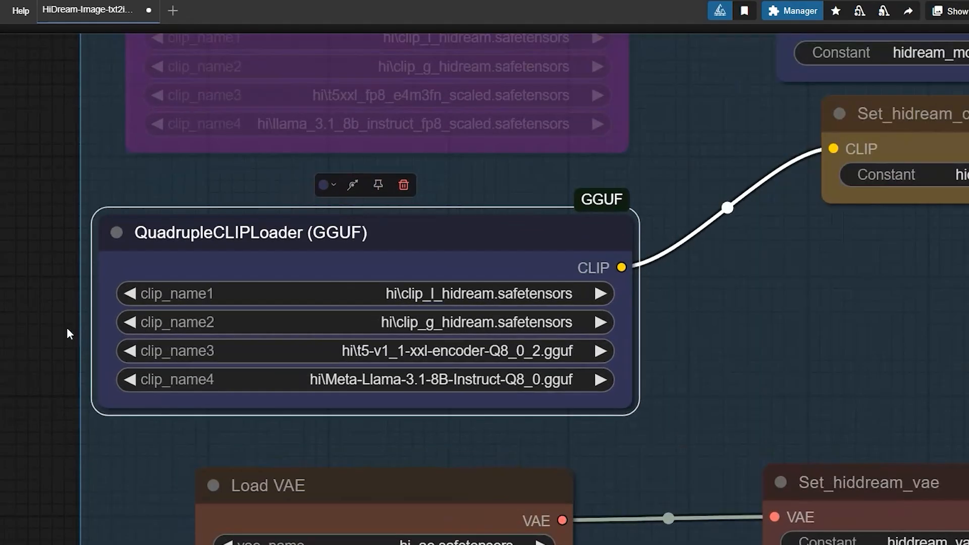
{"action": "scroll", "coordinate": [65, 331], "scroll_direction": "down", "scroll_amount": 7}
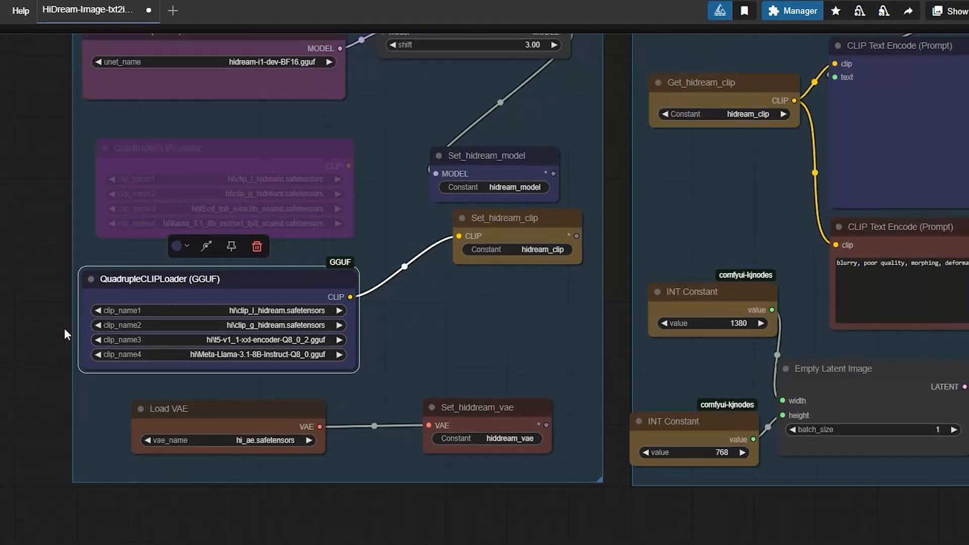
{"action": "scroll", "coordinate": [65, 329], "scroll_direction": "down", "scroll_amount": 7}
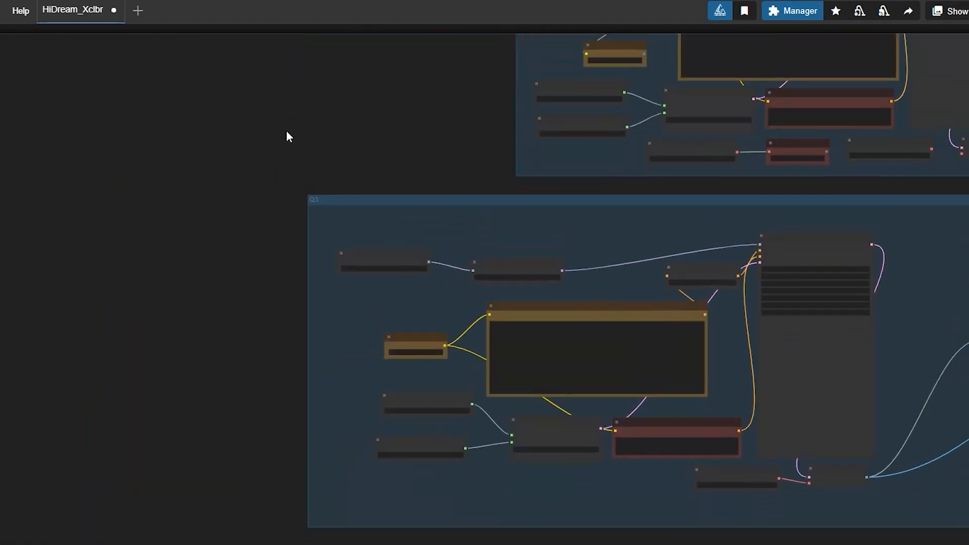
- Switch to the HiDream_Xclbr workflow and examine the Fast Groups Bypasser node and the GGUF Q2 group
{"action": "scroll", "coordinate": [462, 217], "scroll_direction": "up", "scroll_amount": 5}
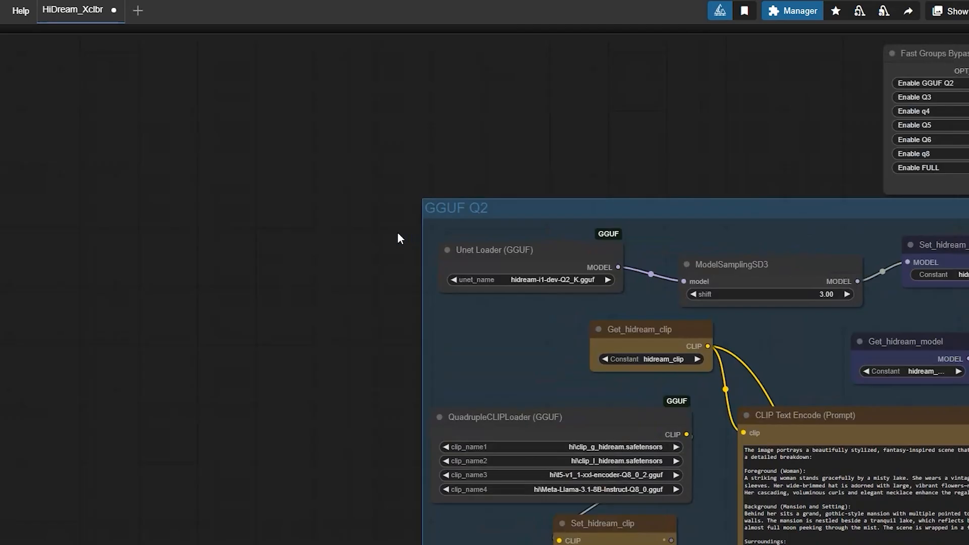
{"action": "left_click_drag", "start_coordinate": [383, 234], "coordinate": [0, 377]}
{"action": "scroll", "coordinate": [398, 202], "scroll_direction": "up", "scroll_amount": 6}
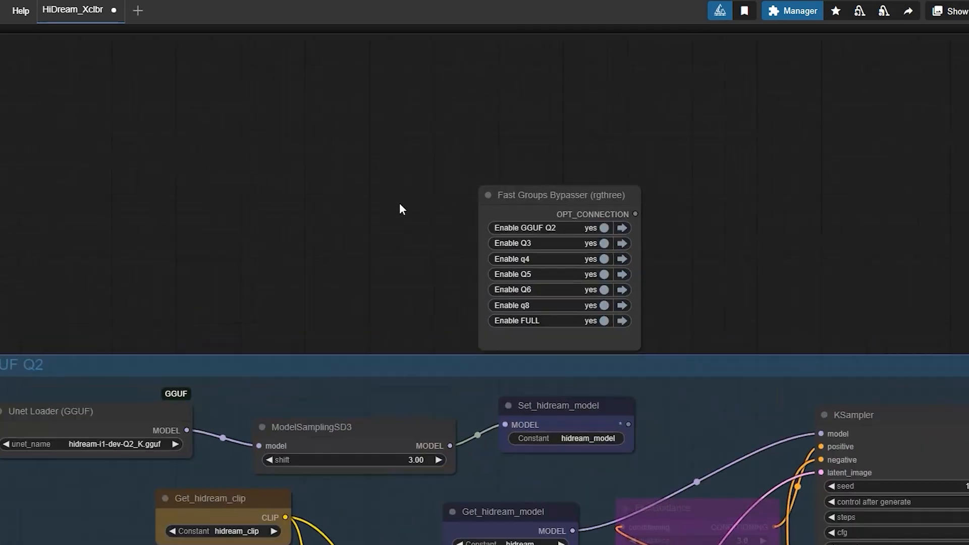
{"action": "scroll", "coordinate": [396, 218], "scroll_direction": "down", "scroll_amount": 2}
{"action": "scroll", "coordinate": [380, 231], "scroll_direction": "down", "scroll_amount": 4}
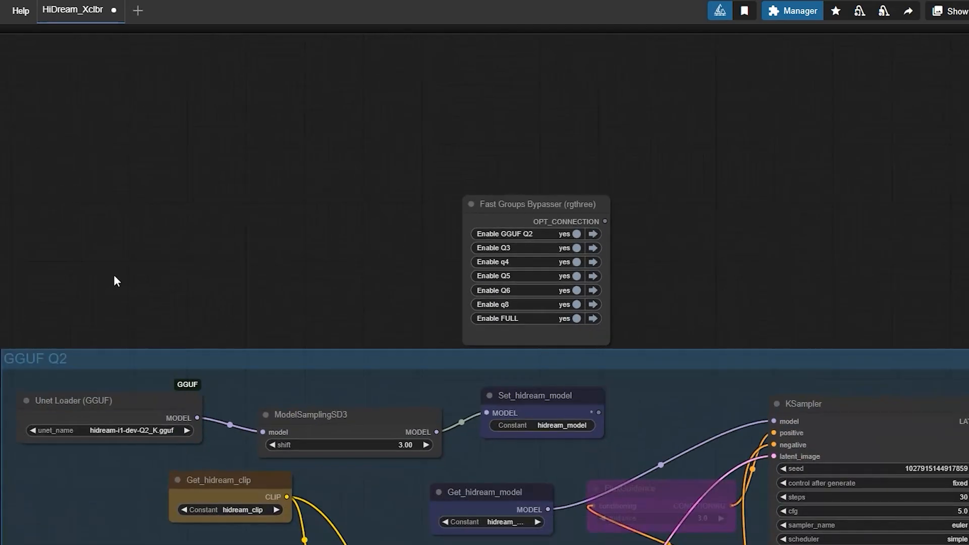
{"action": "left_click_drag", "start_coordinate": [114, 279], "coordinate": [201, 96]}
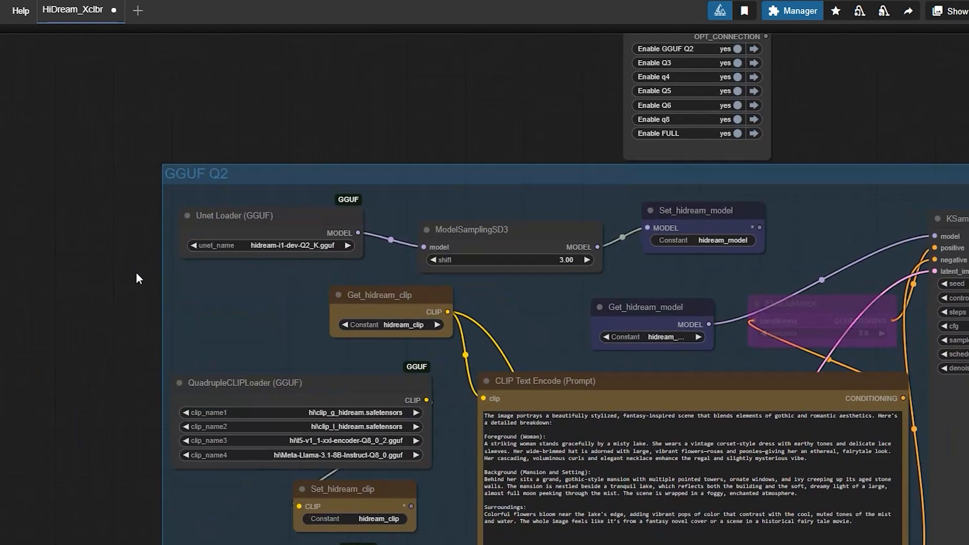
{"action": "scroll", "coordinate": [139, 275], "scroll_direction": "down", "scroll_amount": 5}
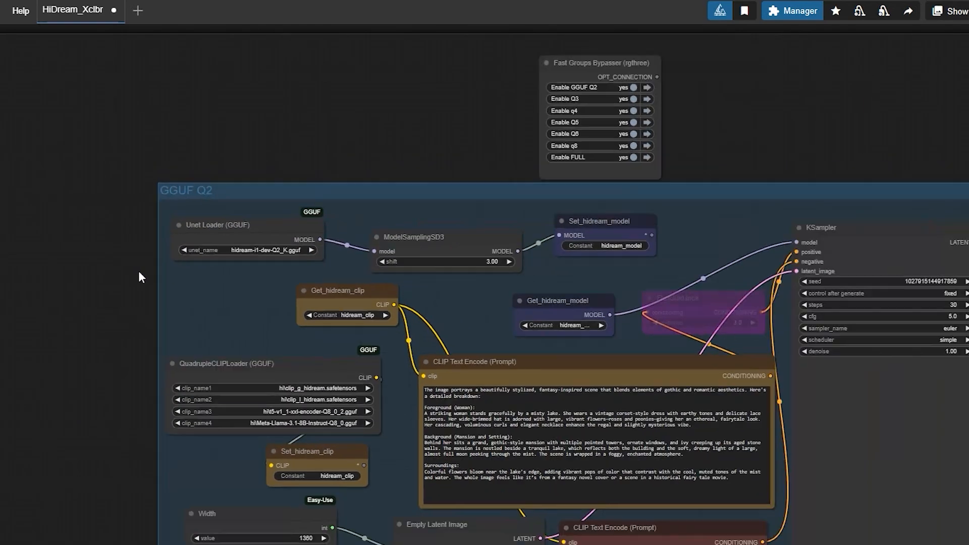
- Review the Unet Loader (GGUF) models used in the Q3, Q5 and Q6 groups
{"action": "left_click_drag", "start_coordinate": [138, 276], "coordinate": [190, 73]}
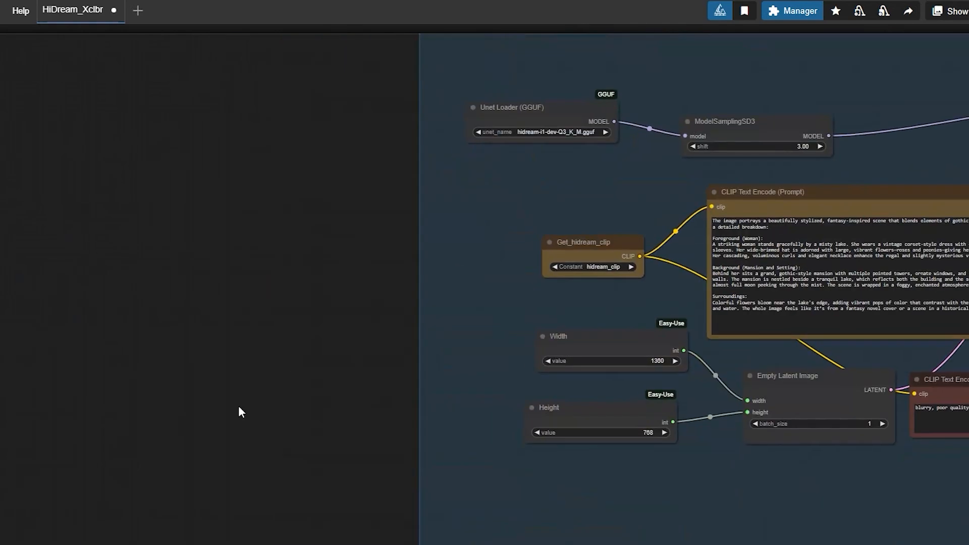
{"action": "left_click_drag", "start_coordinate": [238, 406], "coordinate": [214, 11]}
{"action": "left_click_drag", "start_coordinate": [121, 368], "coordinate": [132, 24]}
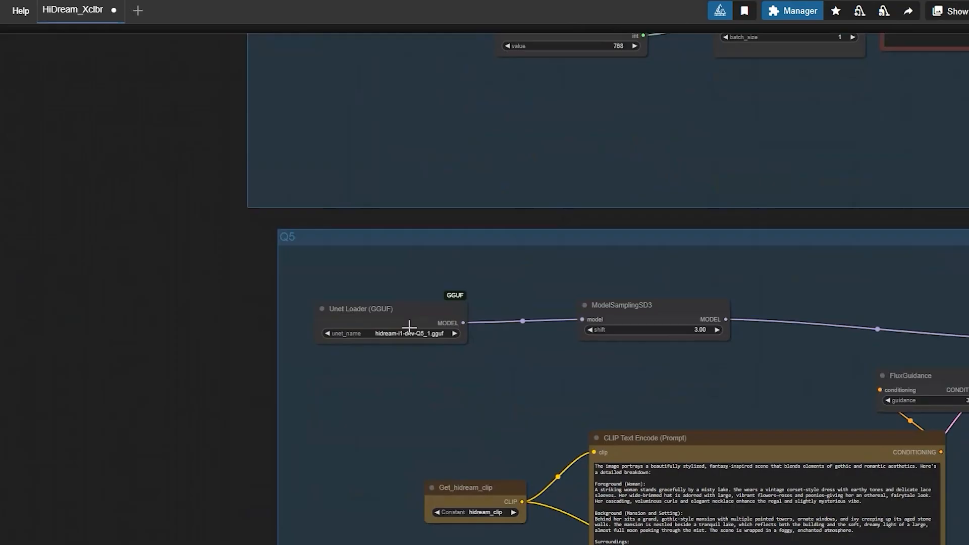
{"action": "scroll", "coordinate": [409, 331], "scroll_direction": "up", "scroll_amount": 4}
{"action": "scroll", "coordinate": [134, 413], "scroll_direction": "down", "scroll_amount": 5}
{"action": "left_click_drag", "start_coordinate": [151, 510], "coordinate": [121, 56]}
{"action": "left_click_drag", "start_coordinate": [89, 397], "coordinate": [121, 251]}
{"action": "left_click_drag", "start_coordinate": [131, 296], "coordinate": [117, 219]}
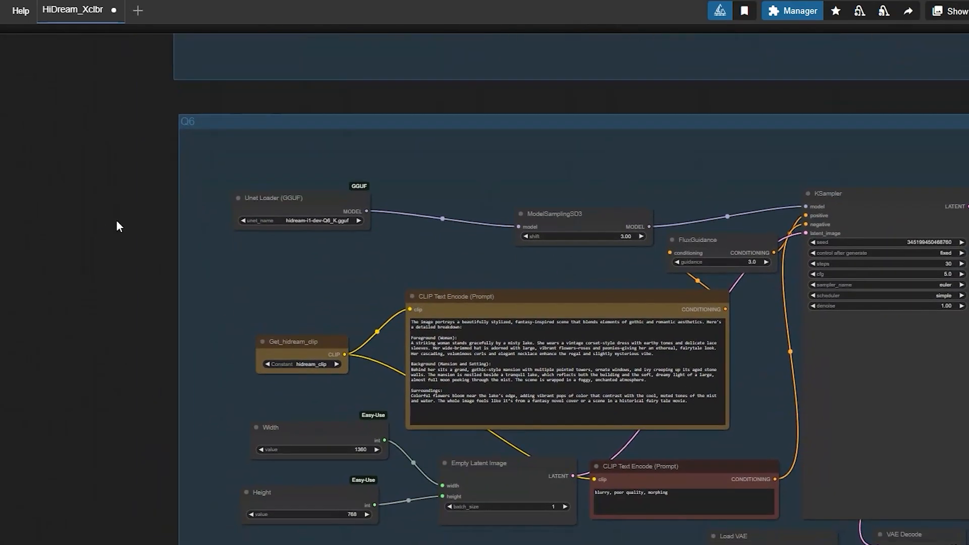
- Examine the Unet Loader (GGUF) models and sampling nodes in the q8 and FULL groups
{"action": "scroll", "coordinate": [148, 208], "scroll_direction": "up", "scroll_amount": 6}
{"action": "left_click_drag", "start_coordinate": [121, 449], "coordinate": [207, 106]}
{"action": "scroll", "coordinate": [264, 334], "scroll_direction": "down", "scroll_amount": 4}
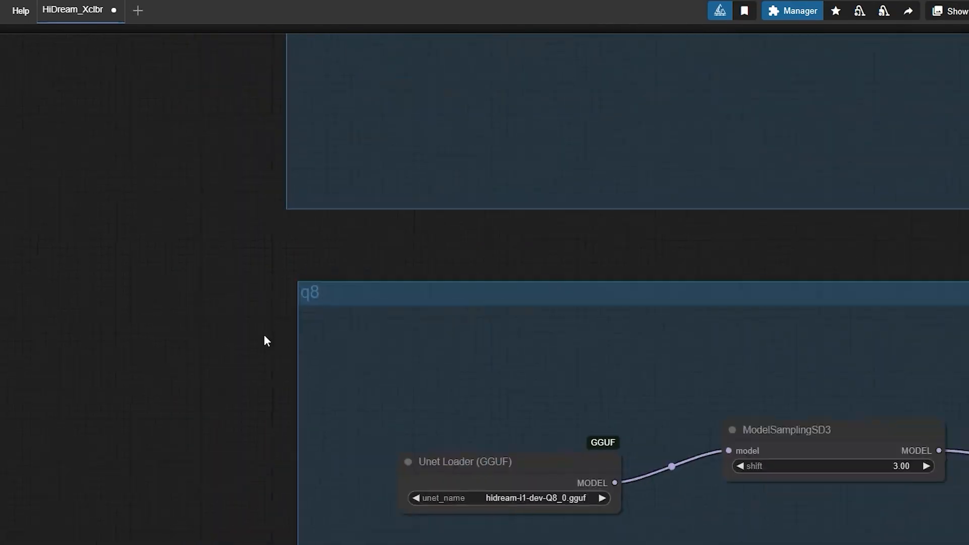
{"action": "left_click_drag", "start_coordinate": [214, 396], "coordinate": [67, 11]}
{"action": "scroll", "coordinate": [119, 324], "scroll_direction": "down", "scroll_amount": 4}
{"action": "left_click_drag", "start_coordinate": [105, 436], "coordinate": [86, 109]}
{"action": "scroll", "coordinate": [123, 274], "scroll_direction": "up", "scroll_amount": 7}
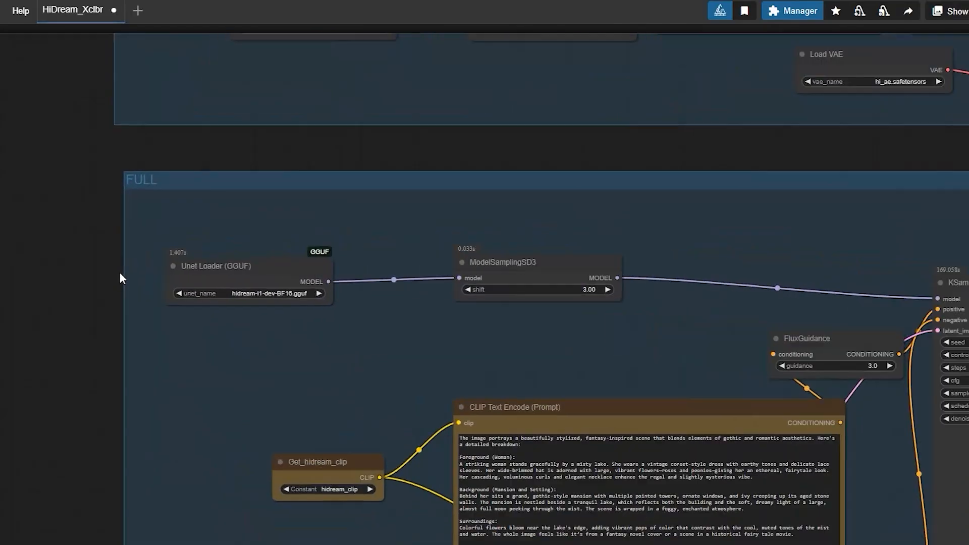
{"action": "scroll", "coordinate": [15, 258], "scroll_direction": "down", "scroll_amount": 5}
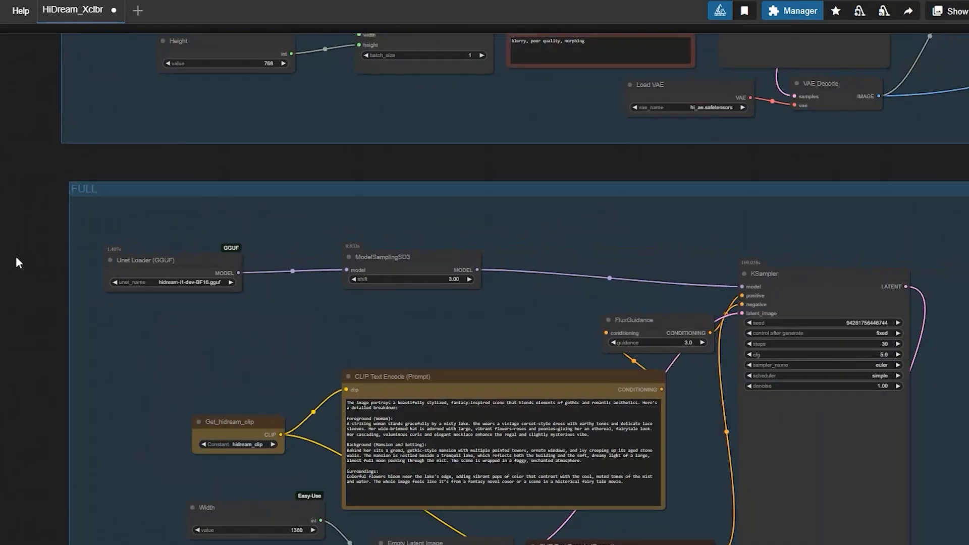
- Go back up through the quantization groups and examine the group that loads the hidream-i1-dev-Q4_1.gguf model
{"action": "scroll", "coordinate": [20, 256], "scroll_direction": "down", "scroll_amount": 4}
{"action": "left_click_drag", "start_coordinate": [247, 206], "coordinate": [258, 390]}
{"action": "scroll", "coordinate": [190, 335], "scroll_direction": "down", "scroll_amount": 4}
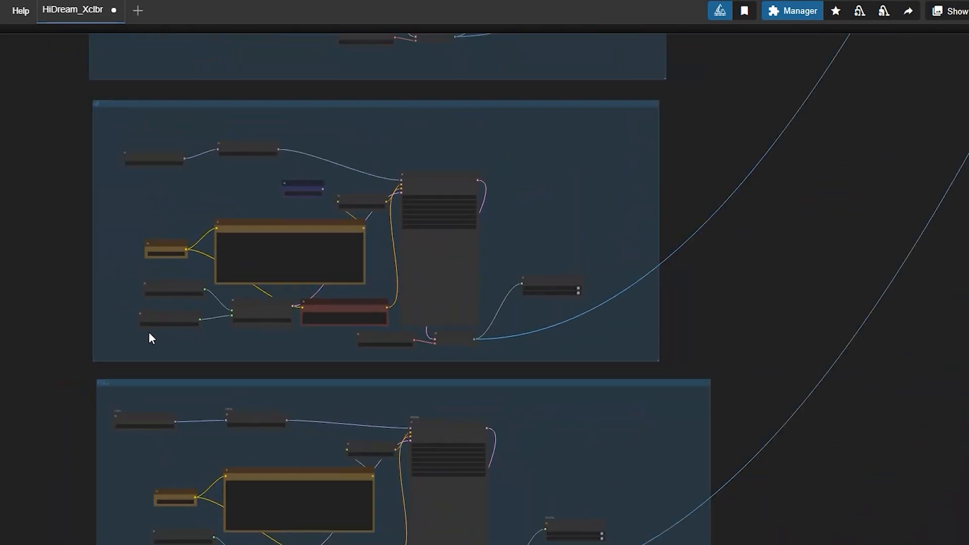
{"action": "left_click_drag", "start_coordinate": [13, 221], "coordinate": [153, 399]}
{"action": "scroll", "coordinate": [208, 281], "scroll_direction": "up", "scroll_amount": 3}
{"action": "left_click_drag", "start_coordinate": [196, 230], "coordinate": [125, 469]}
{"action": "left_click_drag", "start_coordinate": [141, 282], "coordinate": [177, 543]}
{"action": "scroll", "coordinate": [328, 250], "scroll_direction": "up", "scroll_amount": 3}
{"action": "left_click_drag", "start_coordinate": [36, 226], "coordinate": [1, 509]}
{"action": "scroll", "coordinate": [17, 215], "scroll_direction": "up", "scroll_amount": 3}
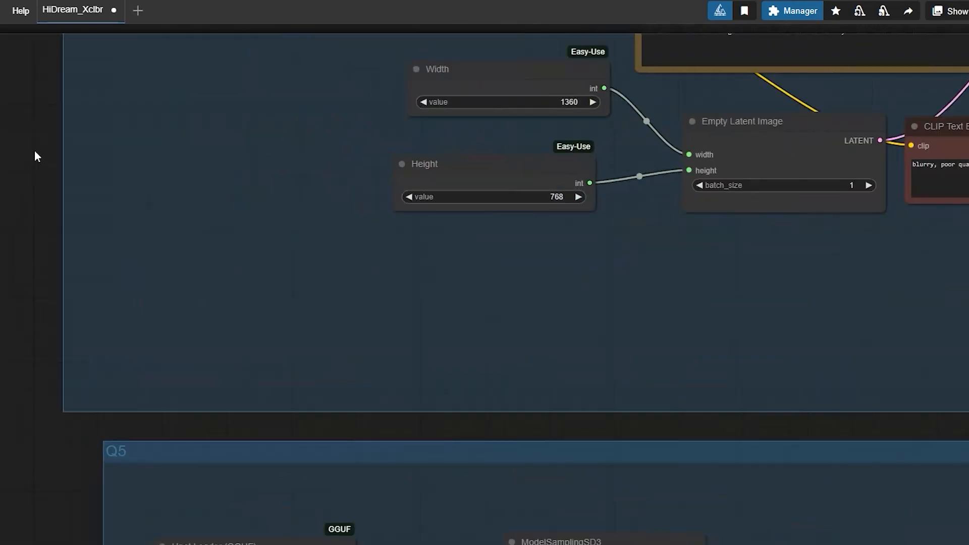
{"action": "left_click_drag", "start_coordinate": [34, 150], "coordinate": [168, 361]}
{"action": "scroll", "coordinate": [167, 361], "scroll_direction": "down", "scroll_amount": 2}
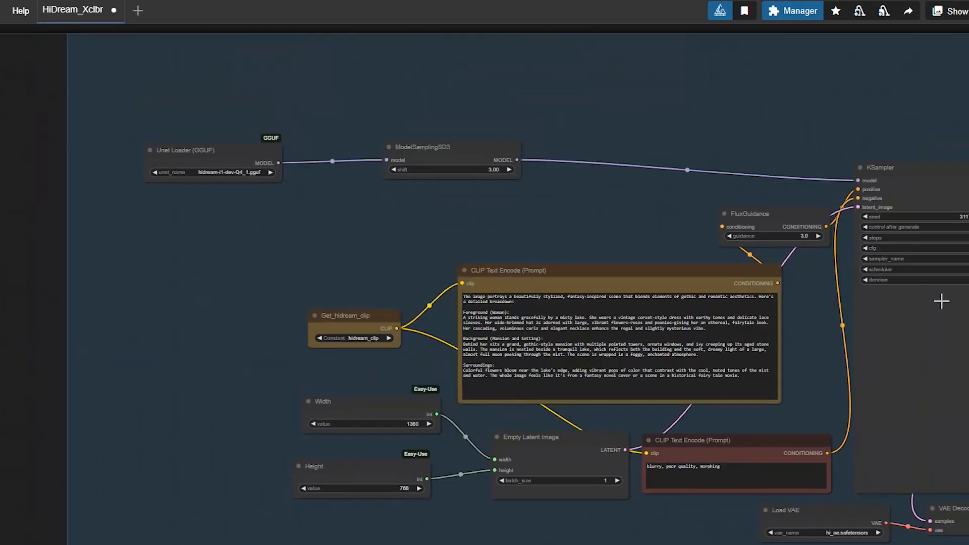
- Bring up the Q2 output image beside the GGUF Q2 group and select its node
{"action": "scroll", "coordinate": [942, 301], "scroll_direction": "down", "scroll_amount": 3}
{"action": "left_click_drag", "start_coordinate": [866, 45], "coordinate": [221, 138]}
{"action": "left_click_drag", "start_coordinate": [687, 229], "coordinate": [452, 320]}
{"action": "scroll", "coordinate": [593, 294], "scroll_direction": "up", "scroll_amount": 3}
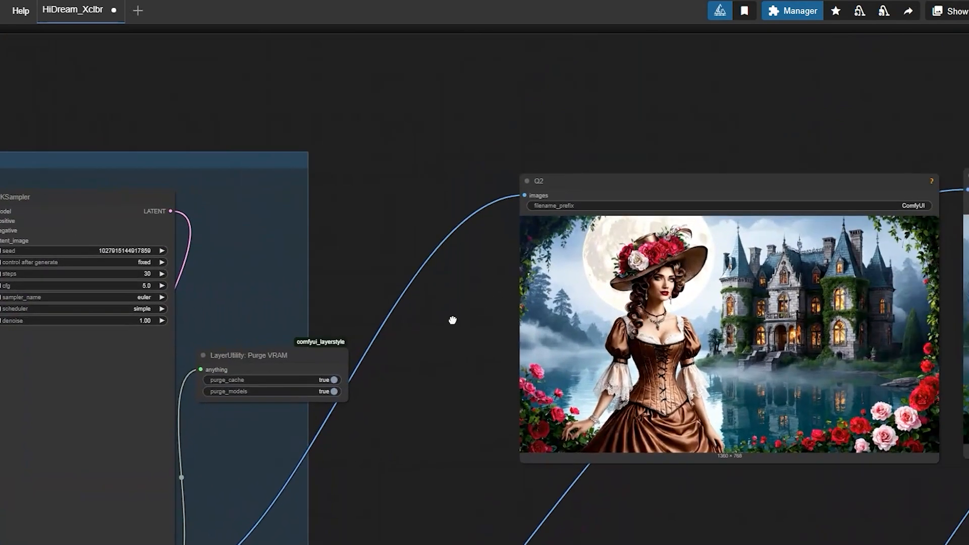
{"action": "left_click_drag", "start_coordinate": [660, 190], "coordinate": [589, 186]}
{"action": "scroll", "coordinate": [686, 242], "scroll_direction": "up", "scroll_amount": 2}
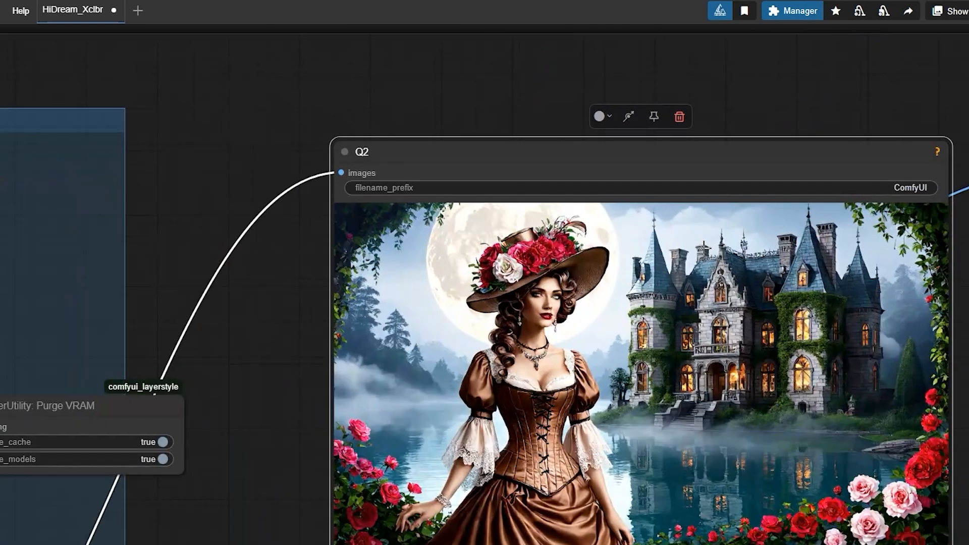
- Examine the woman's face, hat and dress closely in the Q2 output image
{"action": "left_click_drag", "start_coordinate": [268, 306], "coordinate": [214, 225]}
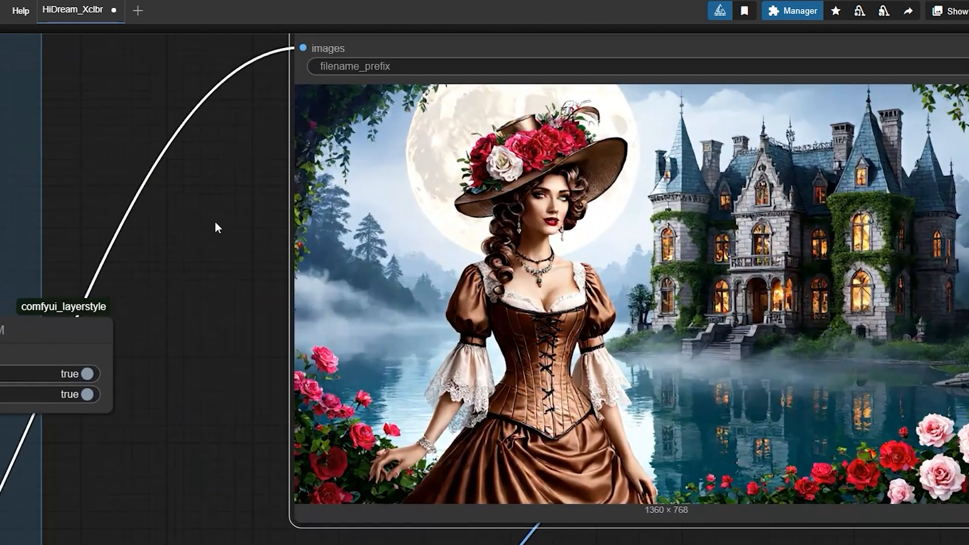
{"action": "scroll", "coordinate": [214, 225], "scroll_direction": "up", "scroll_amount": 3}
{"action": "scroll", "coordinate": [579, 223], "scroll_direction": "up", "scroll_amount": 3}
{"action": "scroll", "coordinate": [687, 219], "scroll_direction": "up", "scroll_amount": 3}
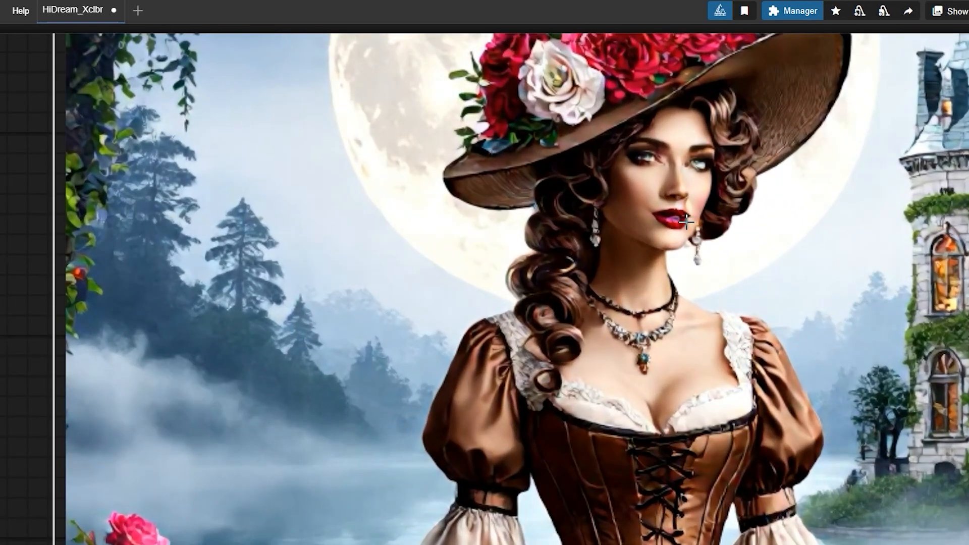
{"action": "scroll", "coordinate": [687, 221], "scroll_direction": "down", "scroll_amount": 5}
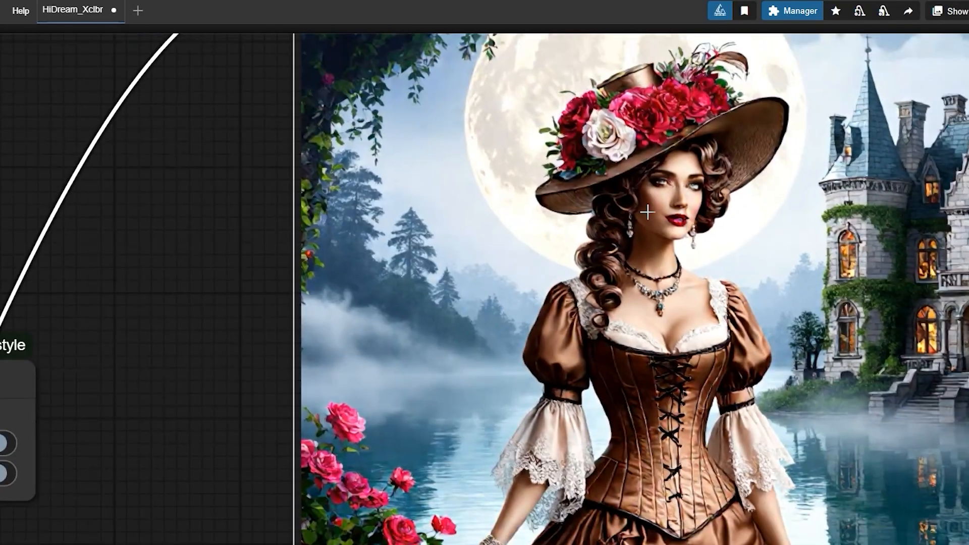
{"action": "scroll", "coordinate": [679, 244], "scroll_direction": "down", "scroll_amount": 3}
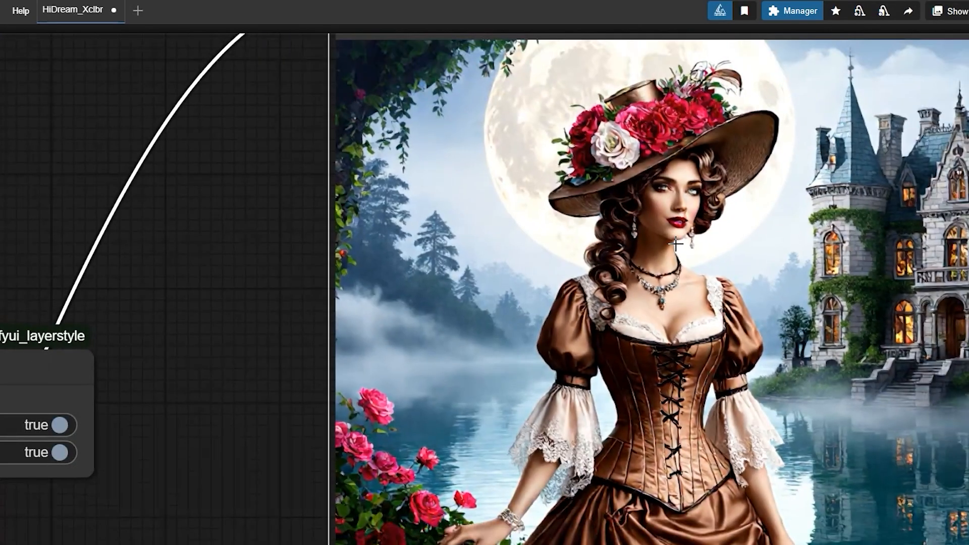
- Examine the whole Q2 output image, including the moon, castle and lake around the woman
{"action": "scroll", "coordinate": [677, 245], "scroll_direction": "down", "scroll_amount": 4}
{"action": "scroll", "coordinate": [676, 244], "scroll_direction": "down", "scroll_amount": 3}
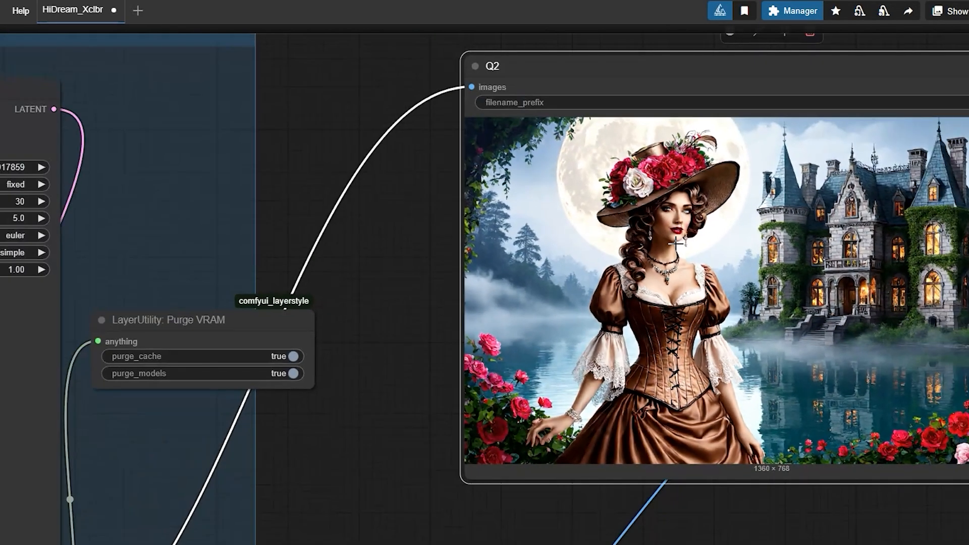
{"action": "scroll", "coordinate": [676, 243], "scroll_direction": "up", "scroll_amount": 1}
{"action": "scroll", "coordinate": [677, 244], "scroll_direction": "down", "scroll_amount": 1}
{"action": "scroll", "coordinate": [676, 243], "scroll_direction": "up", "scroll_amount": 1}
{"action": "scroll", "coordinate": [675, 243], "scroll_direction": "up", "scroll_amount": 1}
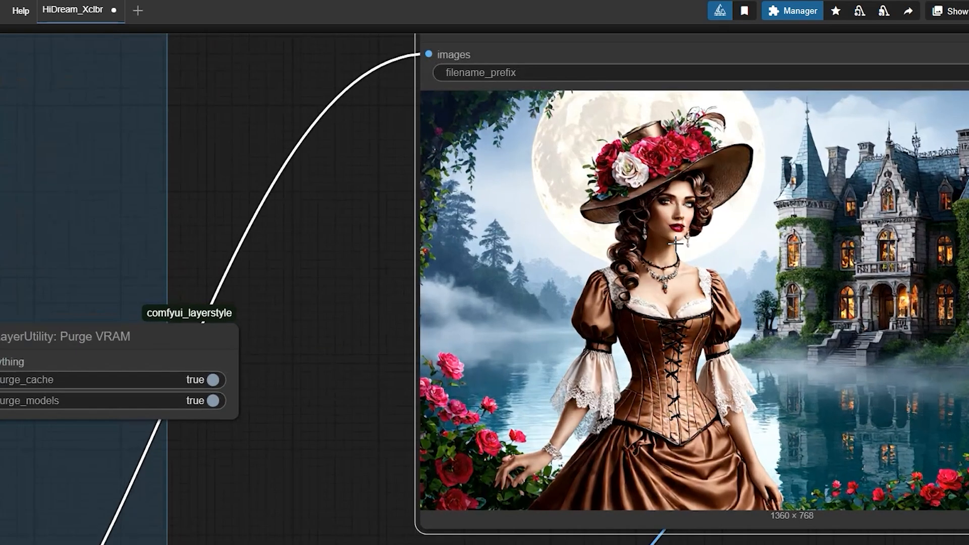
{"action": "scroll", "coordinate": [676, 243], "scroll_direction": "down", "scroll_amount": 2}
- Go to the Q3 output image and examine its castle towers, windows and ivy up close
{"action": "left_click_drag", "start_coordinate": [699, 289], "coordinate": [334, 303]}
{"action": "left_click_drag", "start_coordinate": [714, 262], "coordinate": [136, 264]}
{"action": "scroll", "coordinate": [326, 283], "scroll_direction": "up", "scroll_amount": 1}
{"action": "scroll", "coordinate": [329, 266], "scroll_direction": "up", "scroll_amount": 1}
{"action": "scroll", "coordinate": [229, 268], "scroll_direction": "up", "scroll_amount": 2}
{"action": "scroll", "coordinate": [139, 268], "scroll_direction": "up", "scroll_amount": 3}
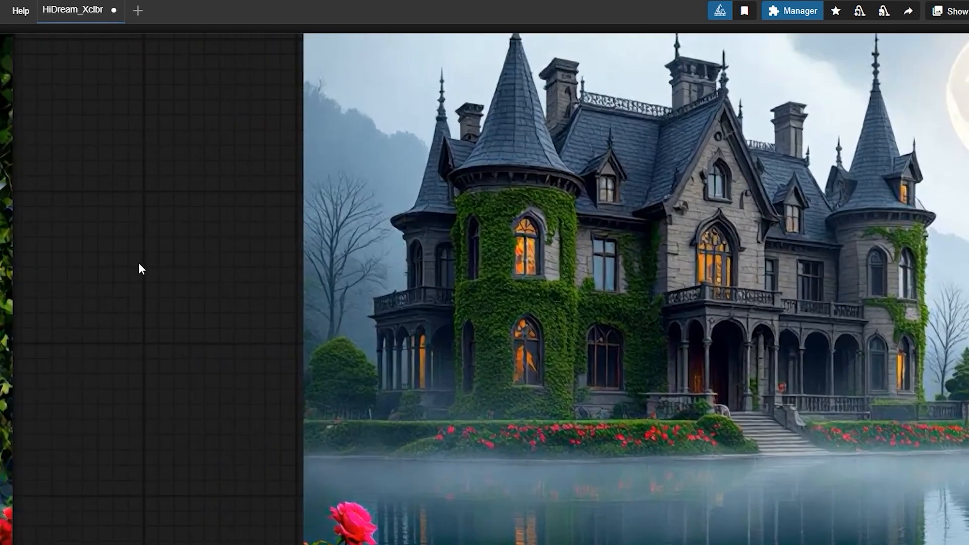
{"action": "left_click_drag", "start_coordinate": [555, 273], "coordinate": [273, 275]}
{"action": "scroll", "coordinate": [765, 283], "scroll_direction": "up", "scroll_amount": 3}
{"action": "scroll", "coordinate": [557, 283], "scroll_direction": "up", "scroll_amount": 1}
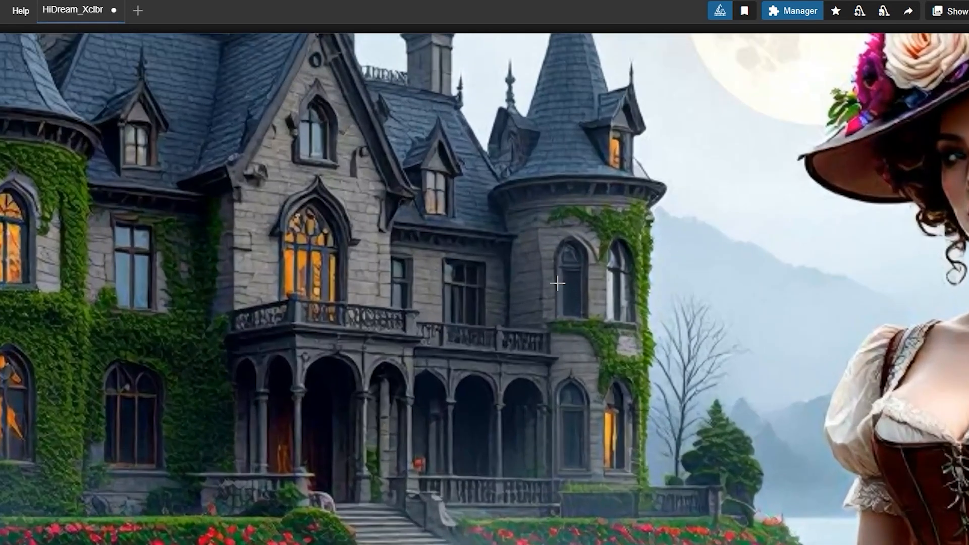
- Examine the woman's face, flowered hat and corset in the Q3 output, and view the full image
{"action": "scroll", "coordinate": [557, 283], "scroll_direction": "down", "scroll_amount": 3}
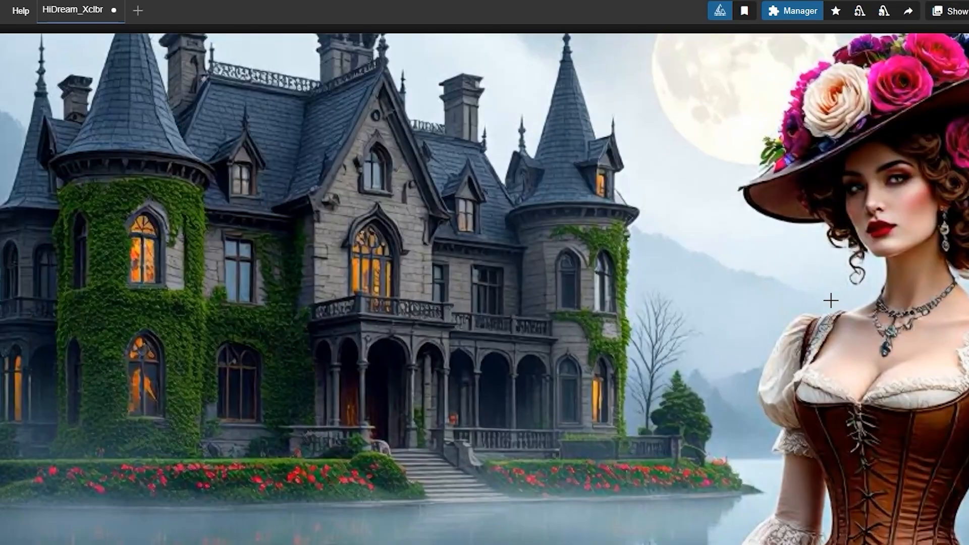
{"action": "scroll", "coordinate": [808, 293], "scroll_direction": "down", "scroll_amount": 3}
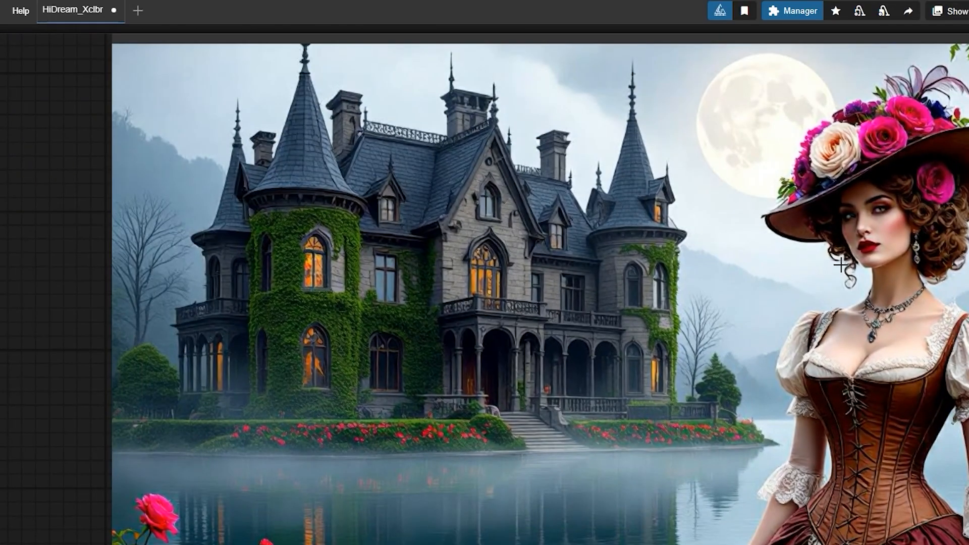
{"action": "scroll", "coordinate": [841, 264], "scroll_direction": "up", "scroll_amount": 3}
{"action": "scroll", "coordinate": [839, 263], "scroll_direction": "down", "scroll_amount": 2}
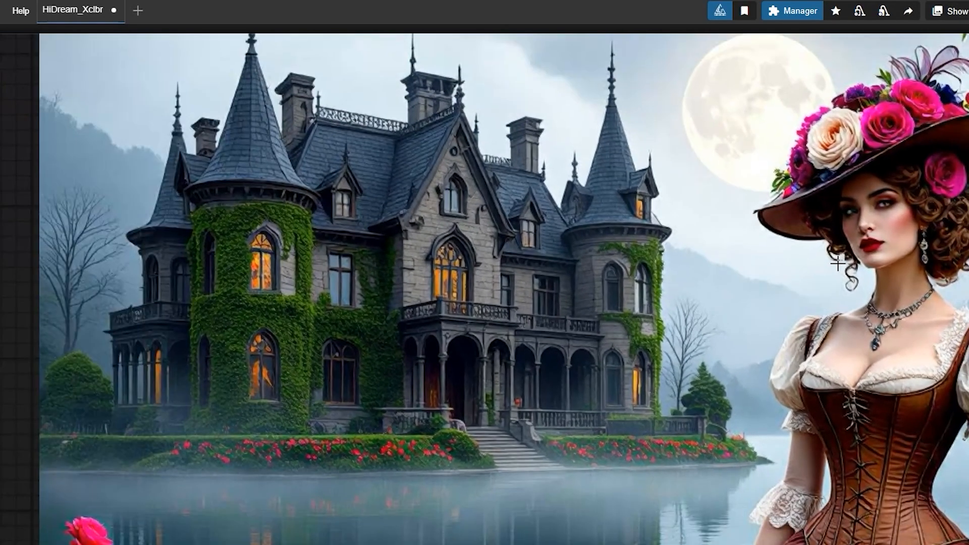
{"action": "scroll", "coordinate": [838, 264], "scroll_direction": "down", "scroll_amount": 1}
{"action": "scroll", "coordinate": [838, 263], "scroll_direction": "up", "scroll_amount": 1}
{"action": "scroll", "coordinate": [838, 263], "scroll_direction": "down", "scroll_amount": 5}
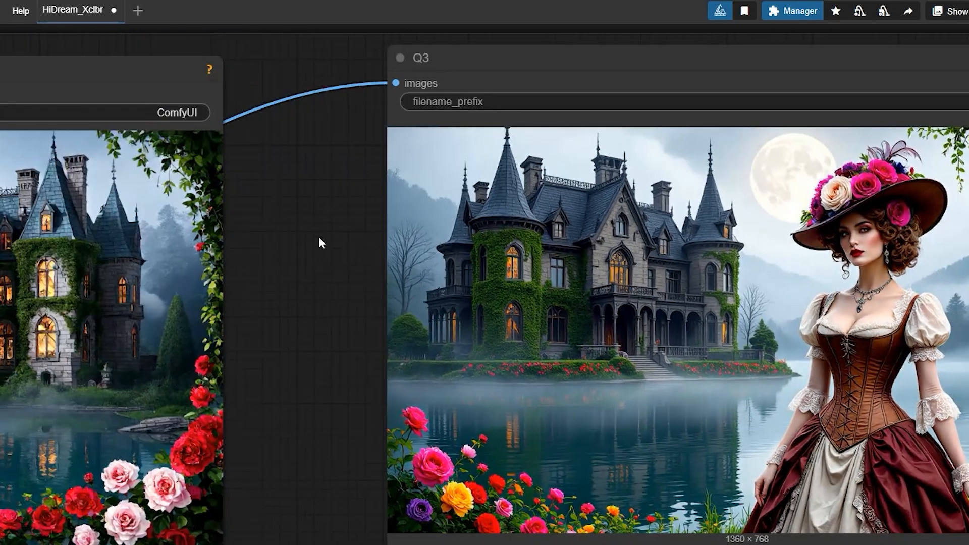
- Examine the Q4 output image closely, and bring the Q5 output into view beside it
{"action": "left_click_drag", "start_coordinate": [555, 238], "coordinate": [367, 242]}
{"action": "left_click_drag", "start_coordinate": [937, 284], "coordinate": [165, 294]}
{"action": "scroll", "coordinate": [879, 291], "scroll_direction": "down", "scroll_amount": 2}
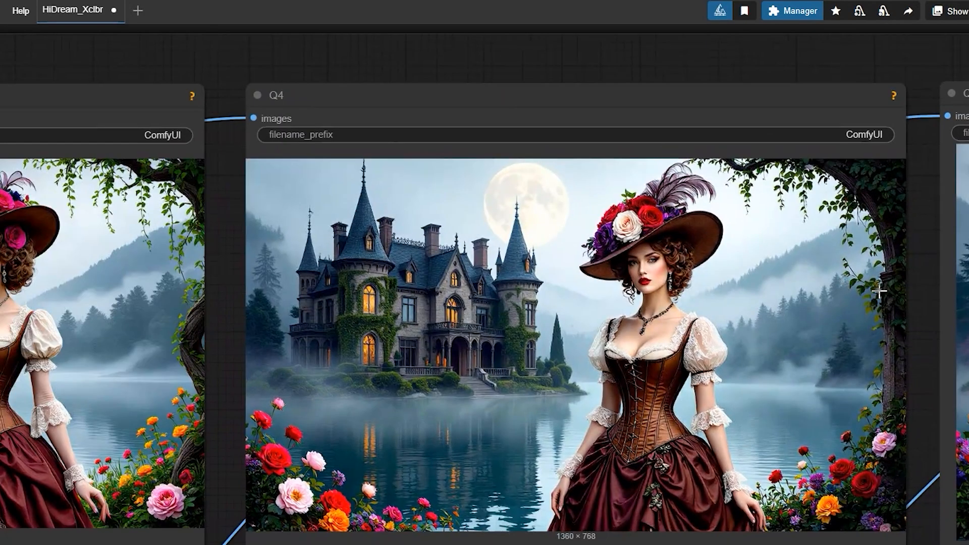
{"action": "scroll", "coordinate": [699, 283], "scroll_direction": "up", "scroll_amount": 6}
{"action": "scroll", "coordinate": [698, 283], "scroll_direction": "down", "scroll_amount": 7}
{"action": "left_click_drag", "start_coordinate": [899, 313], "coordinate": [495, 311]}
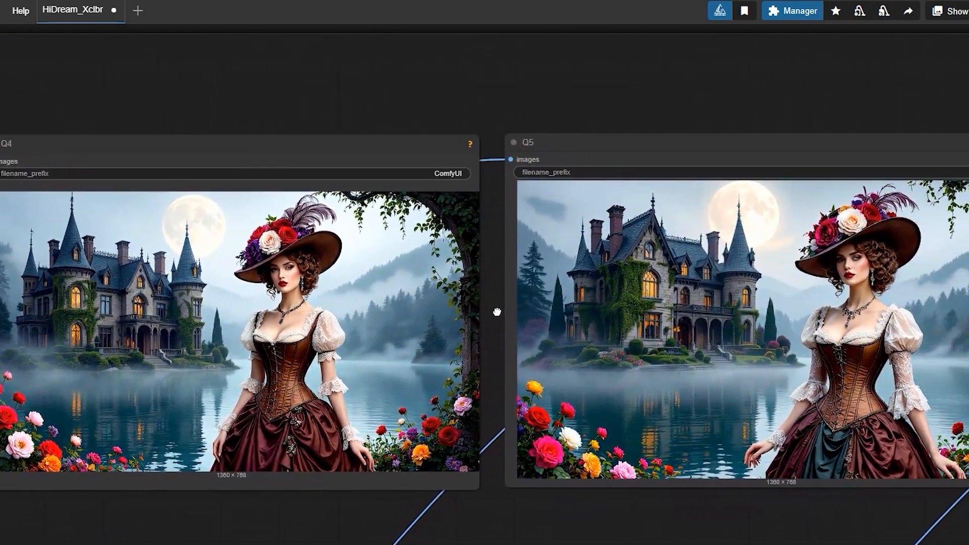
{"action": "scroll", "coordinate": [496, 313], "scroll_direction": "up", "scroll_amount": 2}
{"action": "scroll", "coordinate": [498, 314], "scroll_direction": "left", "scroll_amount": 1}
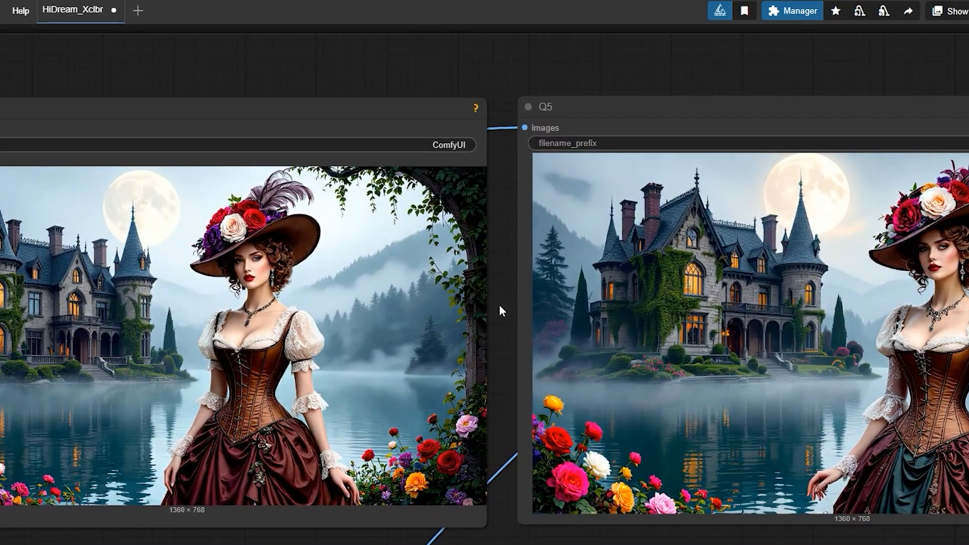
- Reposition the Q4 image node slightly beside the Q5 node for a side-by-side comparison
{"action": "left_click_drag", "start_coordinate": [346, 119], "coordinate": [353, 129]}
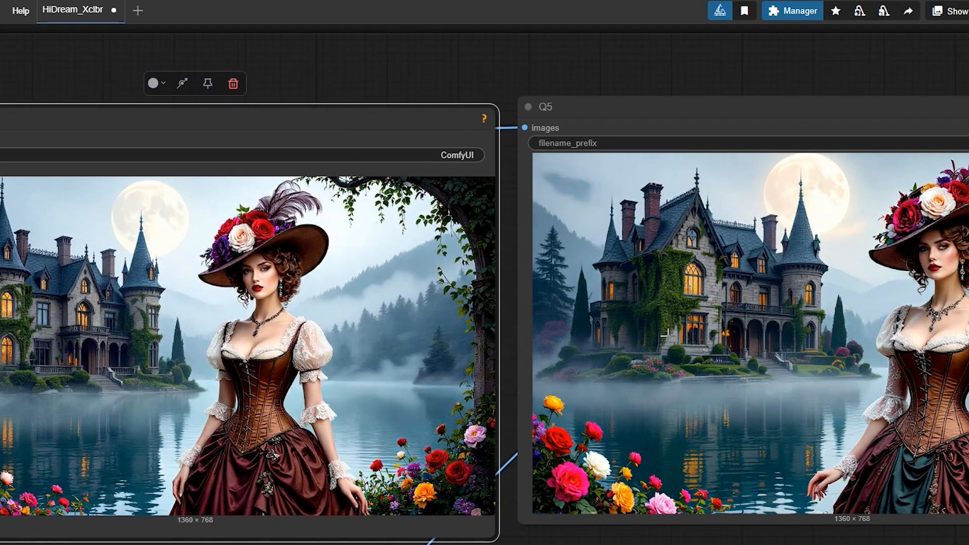
{"action": "scroll", "coordinate": [665, 333], "scroll_direction": "up", "scroll_amount": 4}
{"action": "scroll", "coordinate": [665, 333], "scroll_direction": "down", "scroll_amount": 3}
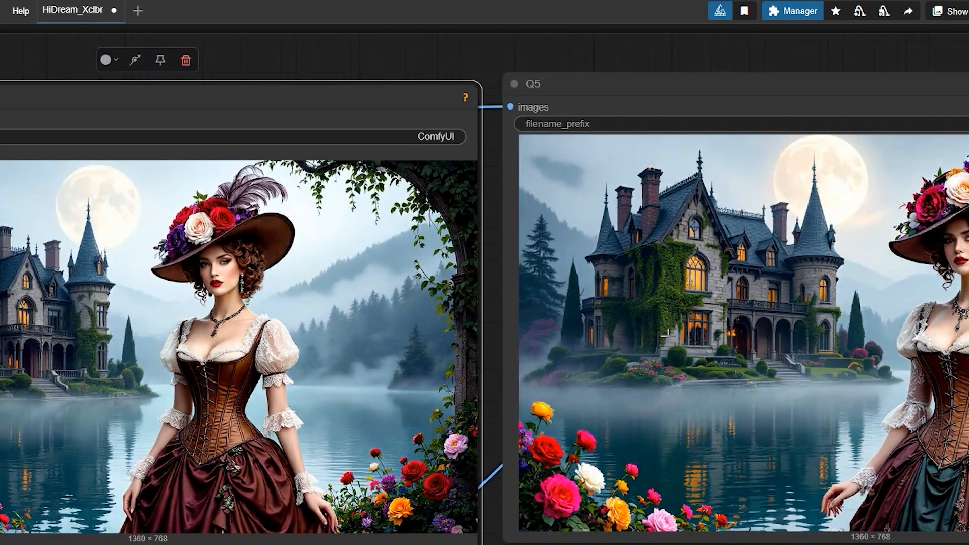
{"action": "scroll", "coordinate": [665, 333], "scroll_direction": "down", "scroll_amount": 1}
{"action": "scroll", "coordinate": [665, 333], "scroll_direction": "down", "scroll_amount": 1}
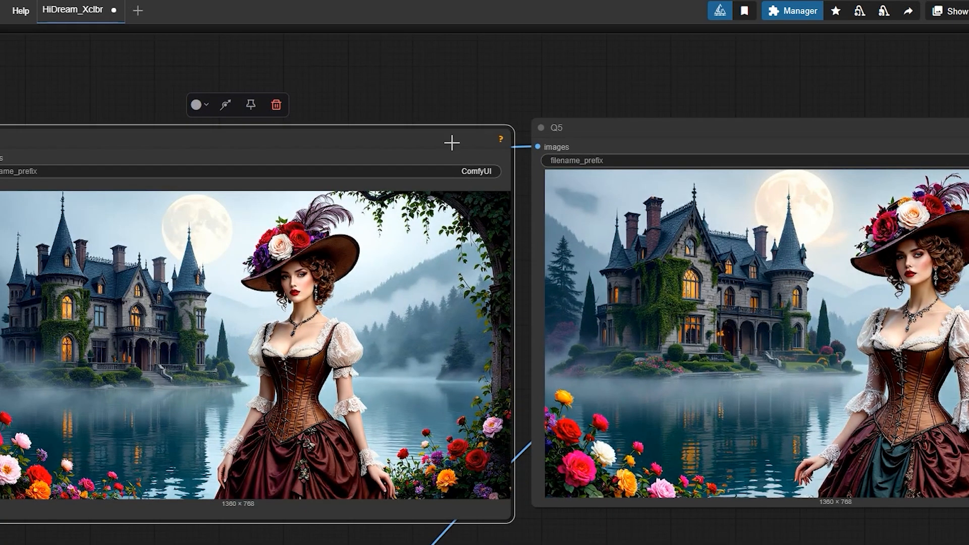
{"action": "left_click_drag", "start_coordinate": [451, 141], "coordinate": [450, 134]}
{"action": "scroll", "coordinate": [369, 276], "scroll_direction": "up", "scroll_amount": 1}
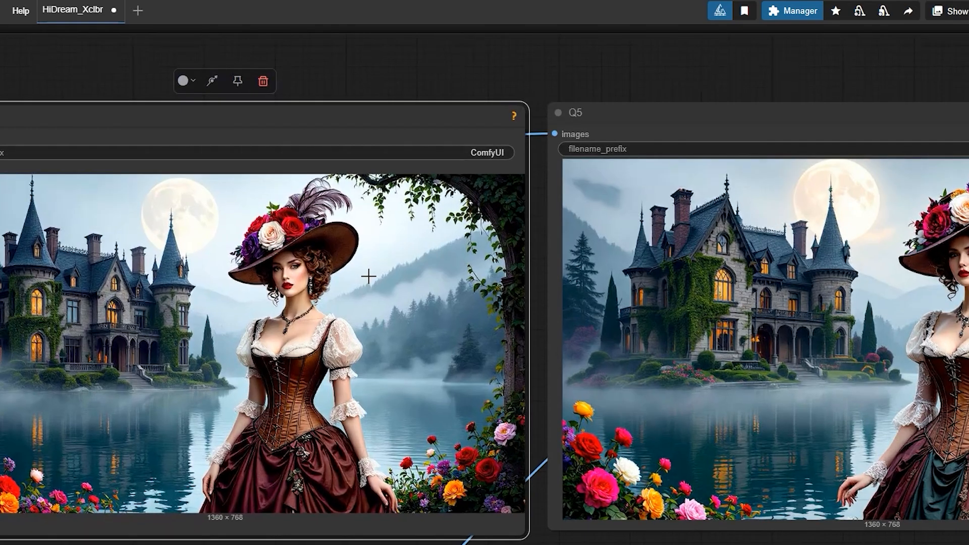
- Select the Q5 image node and examine the Q6 output image beside it
{"action": "left_click", "coordinate": [683, 187]}
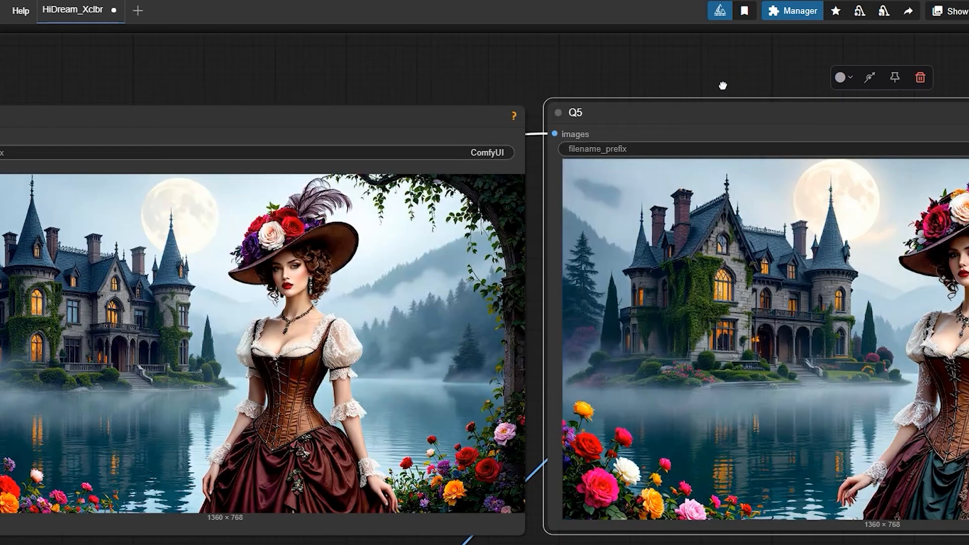
{"action": "left_click_drag", "start_coordinate": [722, 86], "coordinate": [309, 117]}
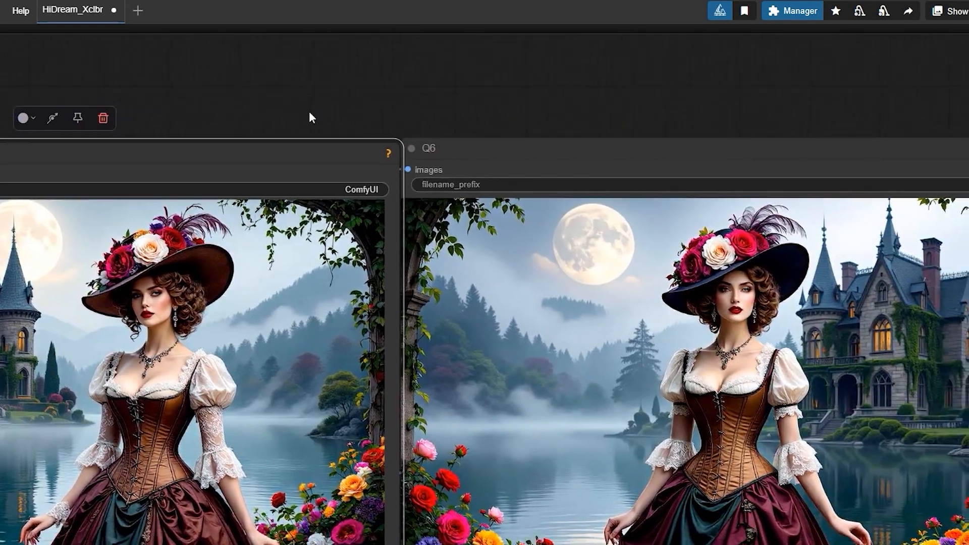
{"action": "scroll", "coordinate": [496, 115], "scroll_direction": "up", "scroll_amount": 2}
{"action": "left_click_drag", "start_coordinate": [496, 115], "coordinate": [382, 3]}
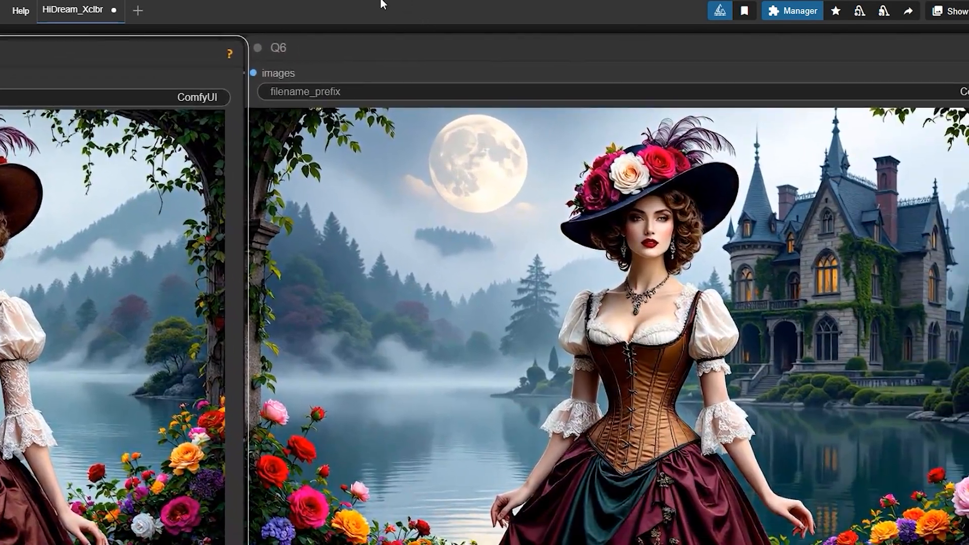
{"action": "scroll", "coordinate": [592, 225], "scroll_direction": "up", "scroll_amount": 1}
{"action": "scroll", "coordinate": [593, 228], "scroll_direction": "down", "scroll_amount": 2}
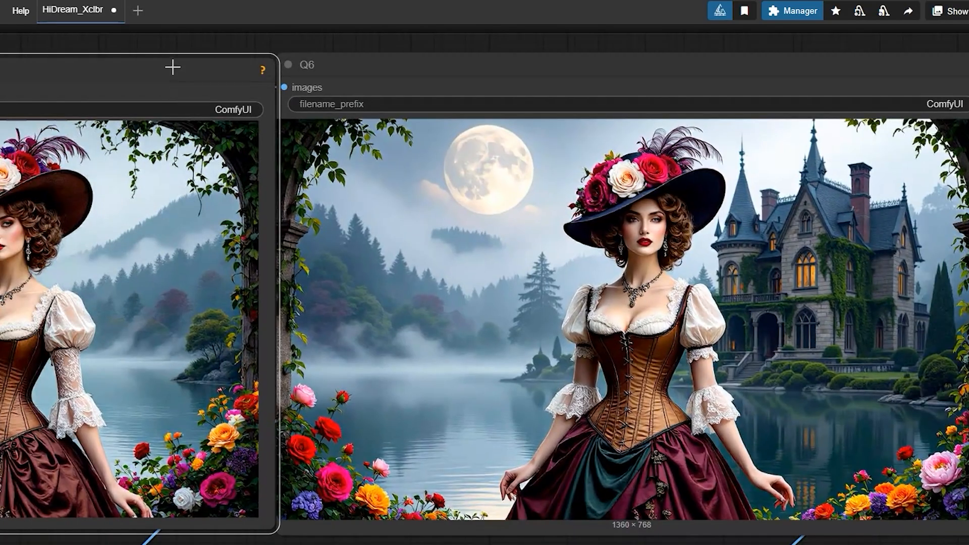
- Move the Q5 node away from the Q6 node to leave a gap between the two images
{"action": "left_click_drag", "start_coordinate": [174, 65], "coordinate": [133, 65]}
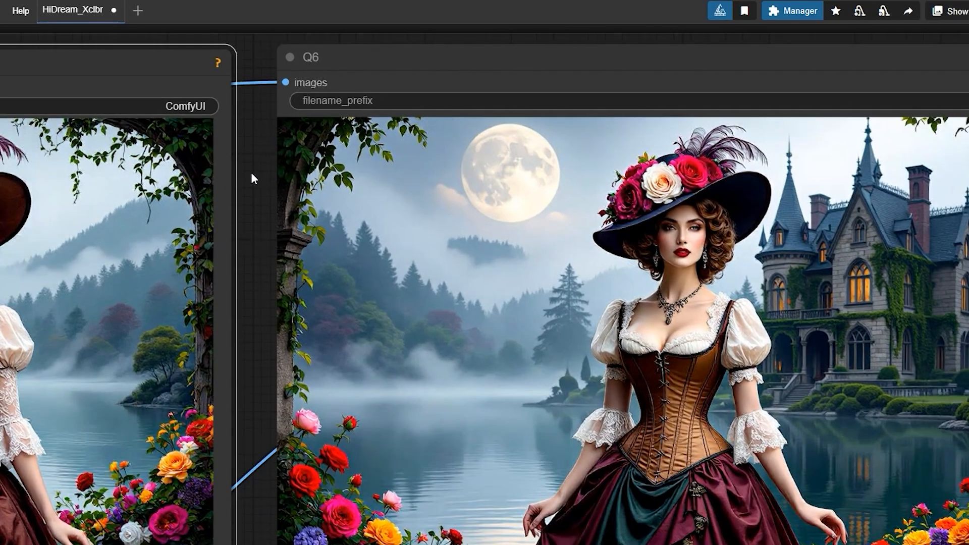
{"action": "mouse_move", "coordinate": [250, 171]}
{"action": "left_mouse_down"}
{"action": "mouse_move", "coordinate": [269, 167]}
{"action": "mouse_move", "coordinate": [257, 163]}
{"action": "left_mouse_up"}
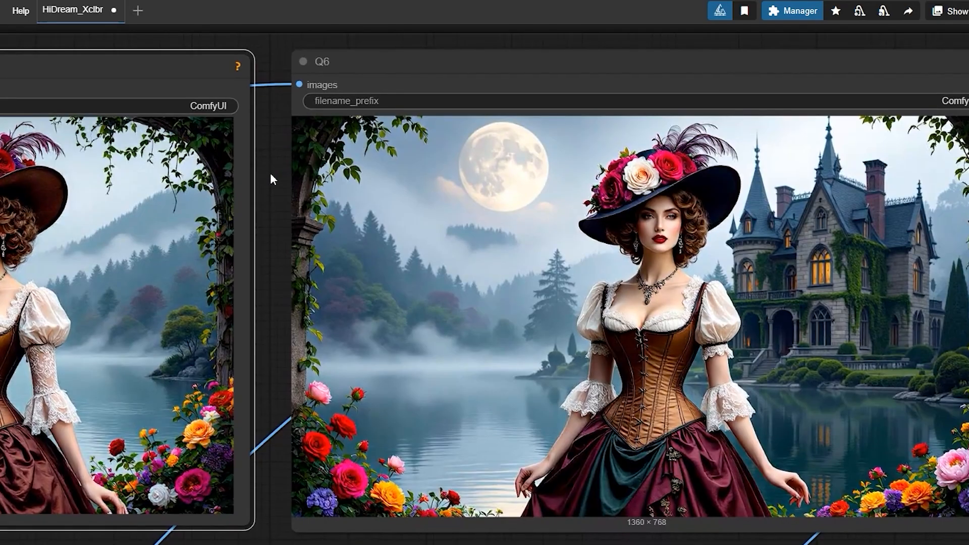
{"action": "scroll", "coordinate": [272, 174], "scroll_direction": "down", "scroll_amount": 2}
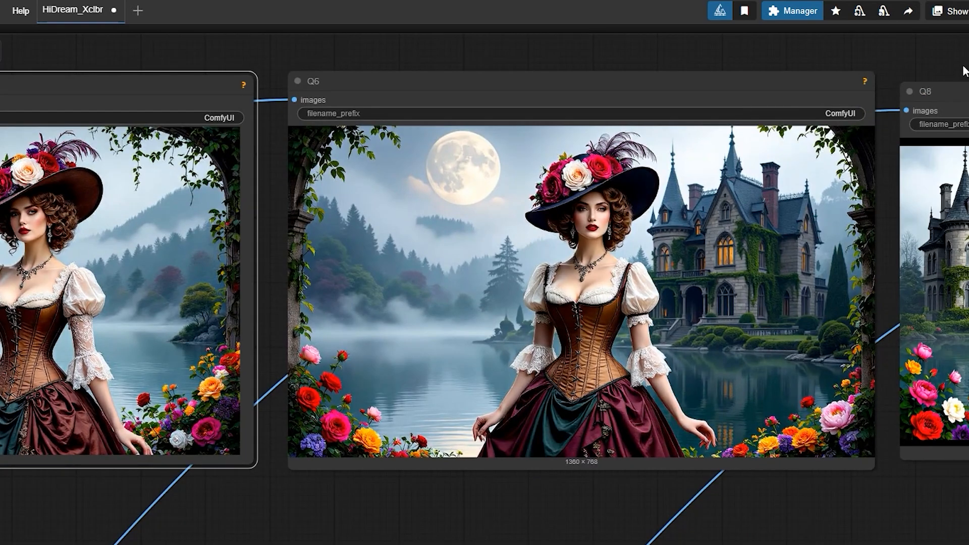
- Examine the Q8 output image, covering its castle, flowers, woman and dark cloudy sky
{"action": "left_click_drag", "start_coordinate": [962, 71], "coordinate": [368, 15]}
{"action": "scroll", "coordinate": [358, 92], "scroll_direction": "up", "scroll_amount": 4}
{"action": "scroll", "coordinate": [238, 232], "scroll_direction": "up", "scroll_amount": 3}
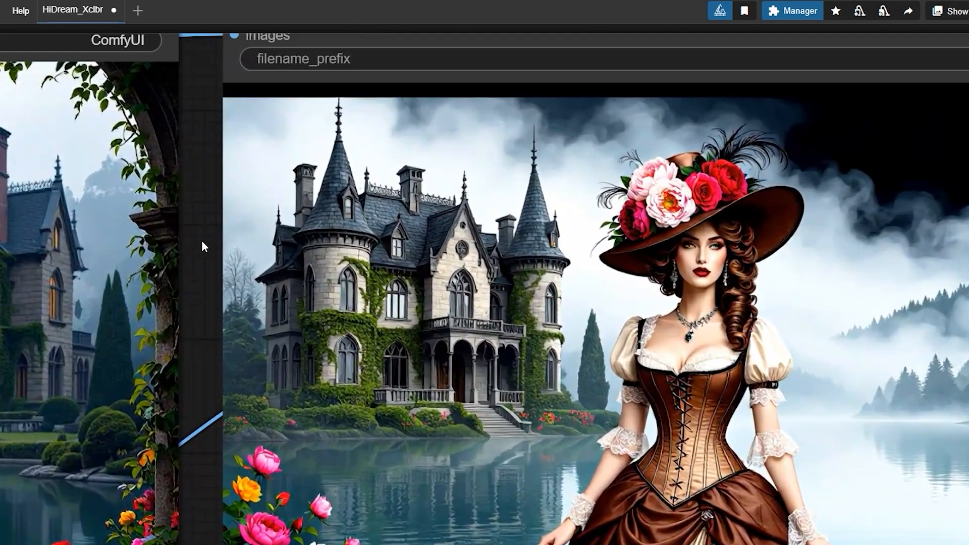
{"action": "left_click_drag", "start_coordinate": [202, 240], "coordinate": [222, 167]}
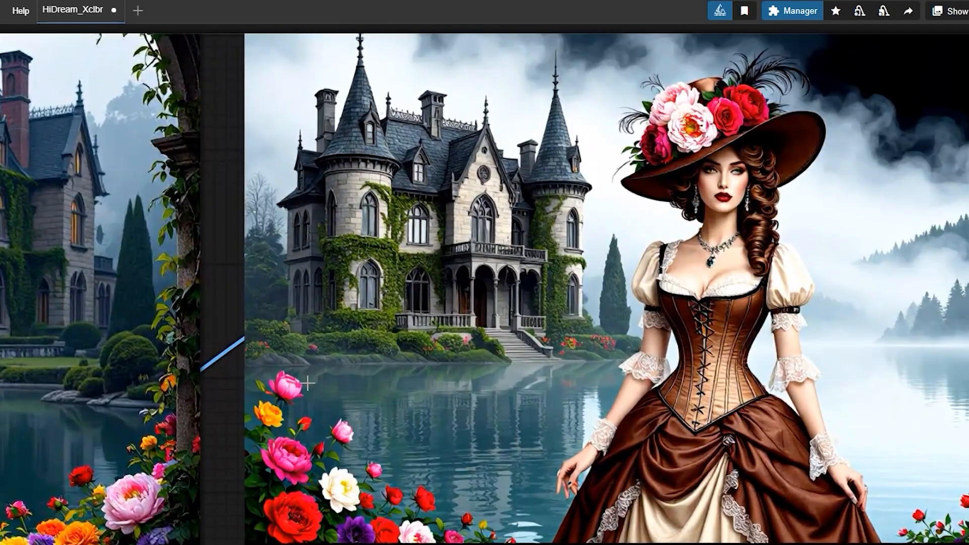
{"action": "scroll", "coordinate": [507, 361], "scroll_direction": "up", "scroll_amount": 1}
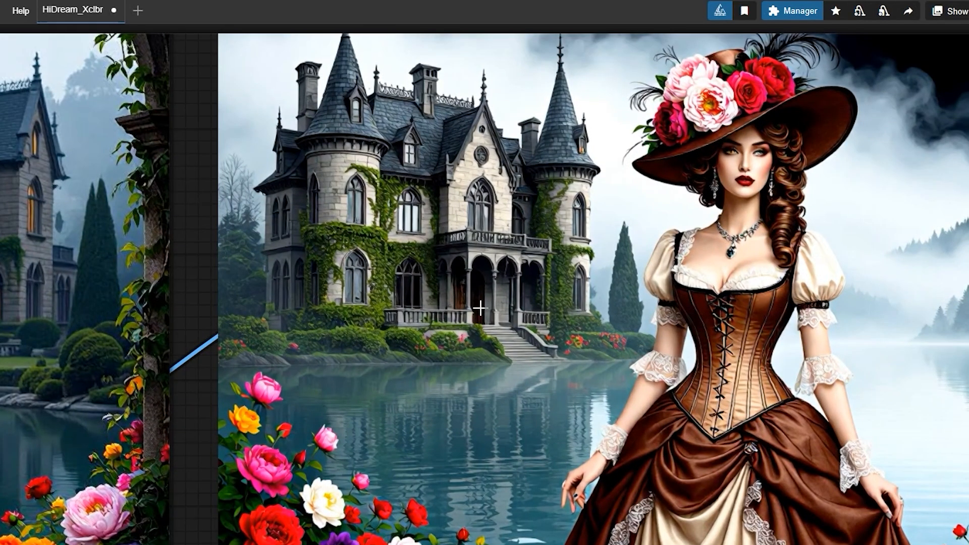
{"action": "scroll", "coordinate": [479, 309], "scroll_direction": "down", "scroll_amount": 2}
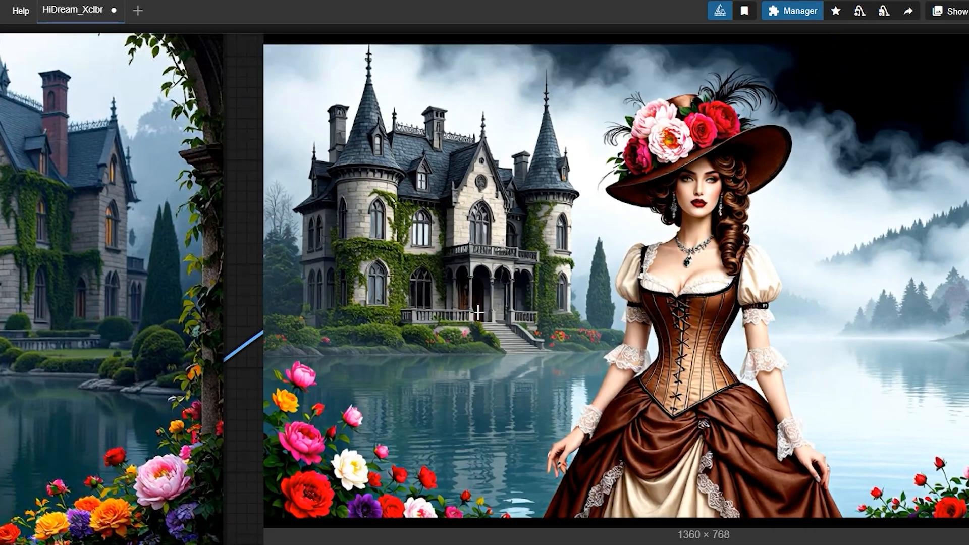
{"action": "scroll", "coordinate": [477, 315], "scroll_direction": "down", "scroll_amount": 1}
{"action": "scroll", "coordinate": [387, 347], "scroll_direction": "down", "scroll_amount": 2}
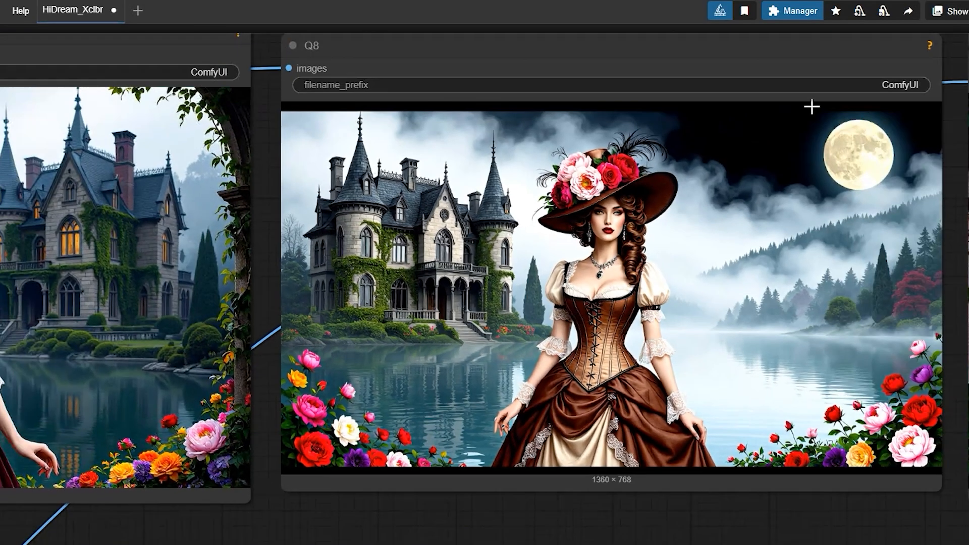
- Examine the Full model's output image, covering the woman's face and dress and the ivy-covered castle
{"action": "left_click_drag", "start_coordinate": [953, 135], "coordinate": [142, 178]}
{"action": "scroll", "coordinate": [143, 179], "scroll_direction": "up", "scroll_amount": 4}
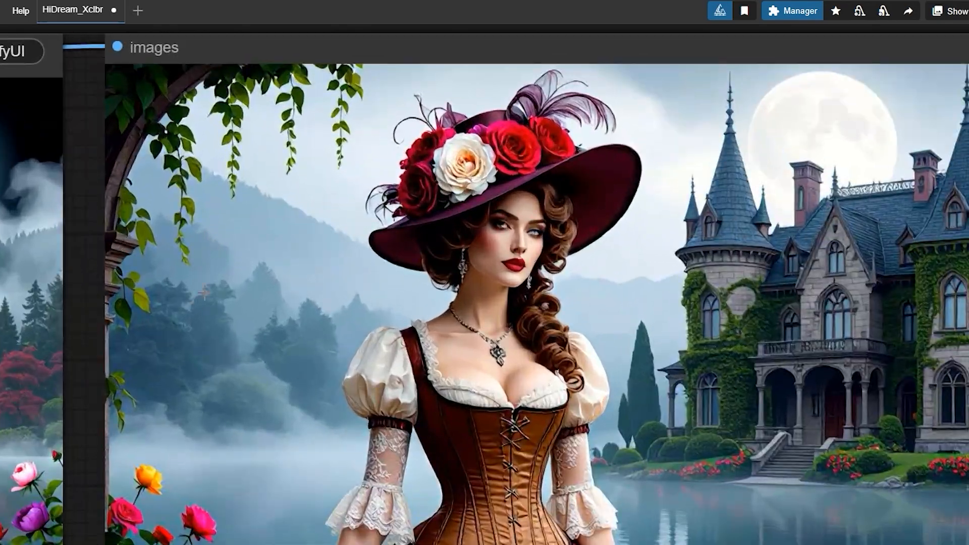
{"action": "left_click_drag", "start_coordinate": [94, 363], "coordinate": [1, 267]}
{"action": "scroll", "coordinate": [1, 268], "scroll_direction": "down", "scroll_amount": 3}
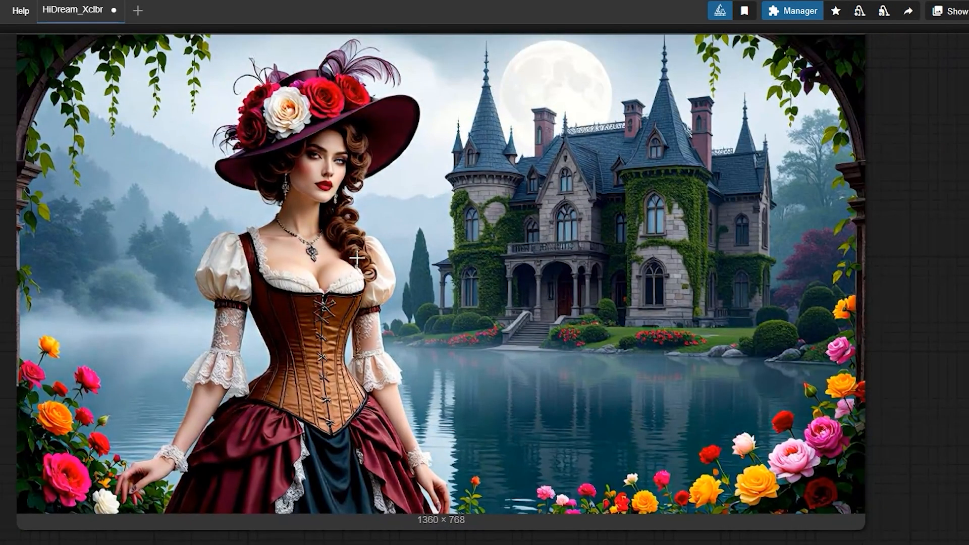
{"action": "scroll", "coordinate": [439, 255], "scroll_direction": "up", "scroll_amount": 1}
{"action": "scroll", "coordinate": [672, 369], "scroll_direction": "down", "scroll_amount": 2}
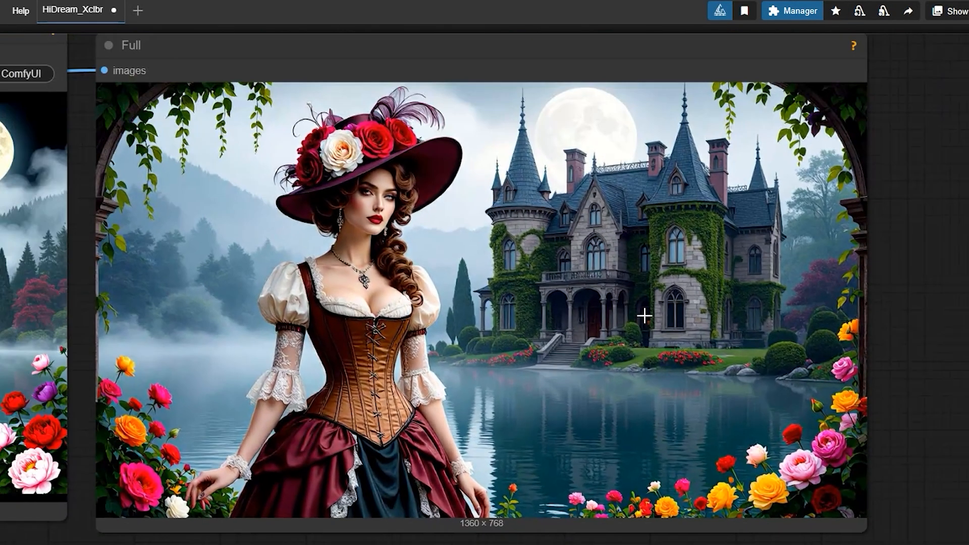
{"action": "scroll", "coordinate": [645, 316], "scroll_direction": "down", "scroll_amount": 3}
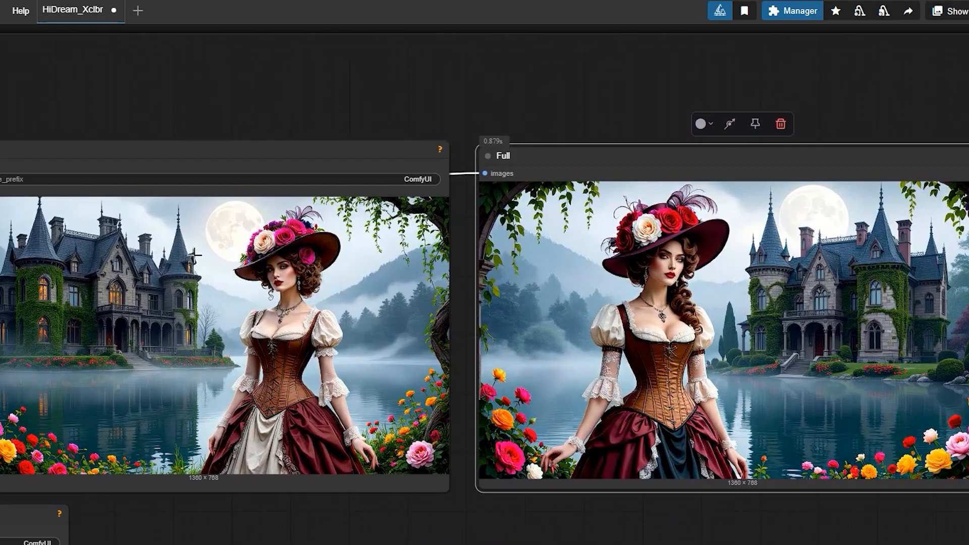
- Compare the Q3 and Full output images side by side, selecting the two nodes alternately
{"action": "scroll", "coordinate": [194, 253], "scroll_direction": "up", "scroll_amount": 2}
{"action": "scroll", "coordinate": [195, 252], "scroll_direction": "down", "scroll_amount": 1}
{"action": "left_click", "coordinate": [447, 295]}
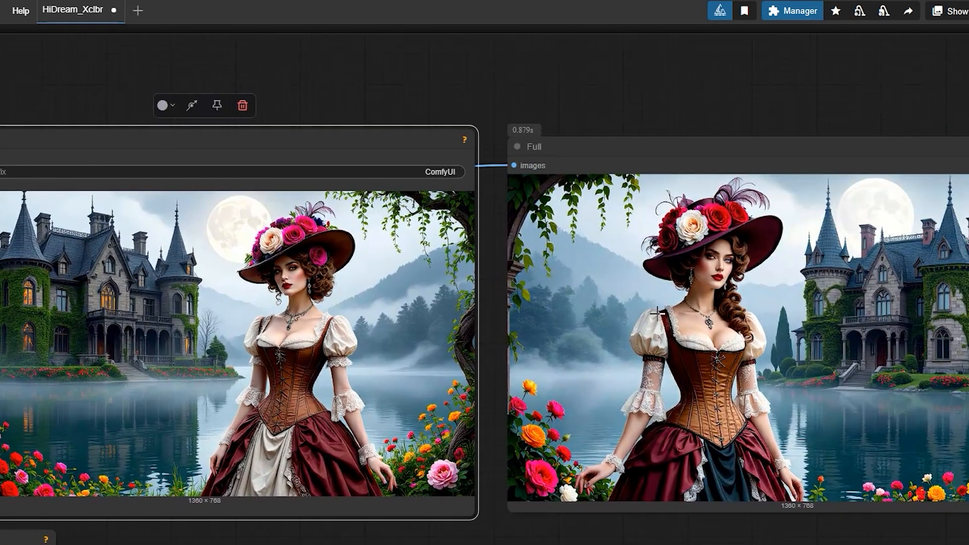
{"action": "left_click", "coordinate": [658, 314]}
{"action": "left_click", "coordinate": [434, 323]}
{"action": "left_click", "coordinate": [662, 346]}
{"action": "left_click", "coordinate": [449, 347]}
{"action": "left_click", "coordinate": [670, 347]}
{"action": "left_click", "coordinate": [390, 346]}
{"action": "left_click", "coordinate": [651, 345]}
{"action": "left_click", "coordinate": [396, 341]}
{"action": "scroll", "coordinate": [432, 350], "scroll_direction": "down", "scroll_amount": 1}
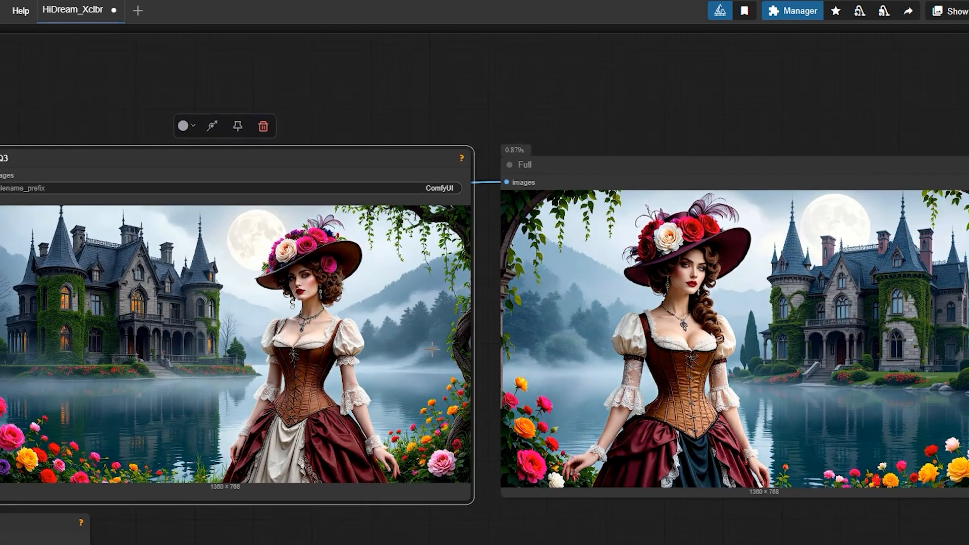
- Move the Full image node slightly closer to the Q3 node and select the Q3 node
{"action": "scroll", "coordinate": [432, 349], "scroll_direction": "up", "scroll_amount": 1}
{"action": "left_click_drag", "start_coordinate": [576, 147], "coordinate": [559, 143]}
{"action": "left_click", "coordinate": [400, 151]}
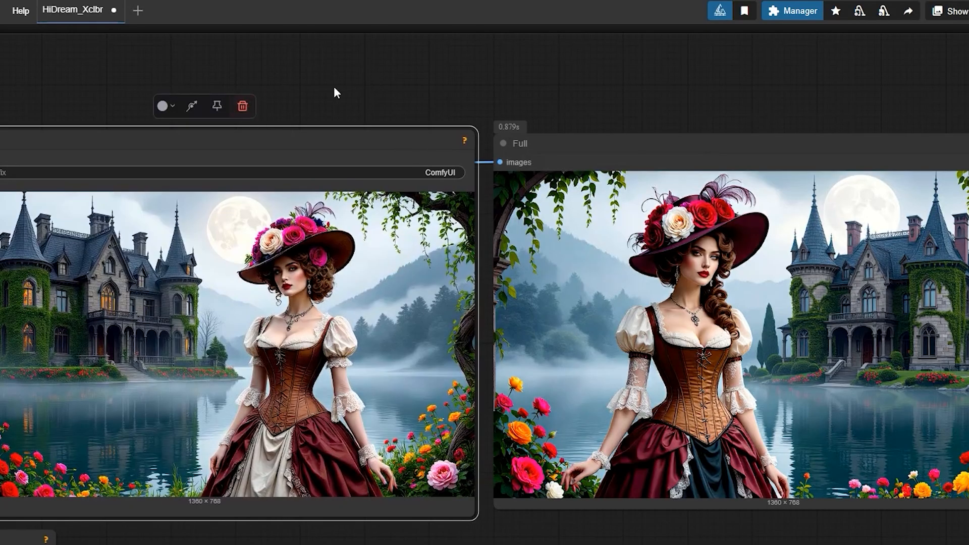
{"action": "scroll", "coordinate": [441, 189], "scroll_direction": "up", "scroll_amount": 3}
{"action": "scroll", "coordinate": [440, 192], "scroll_direction": "down", "scroll_amount": 1}
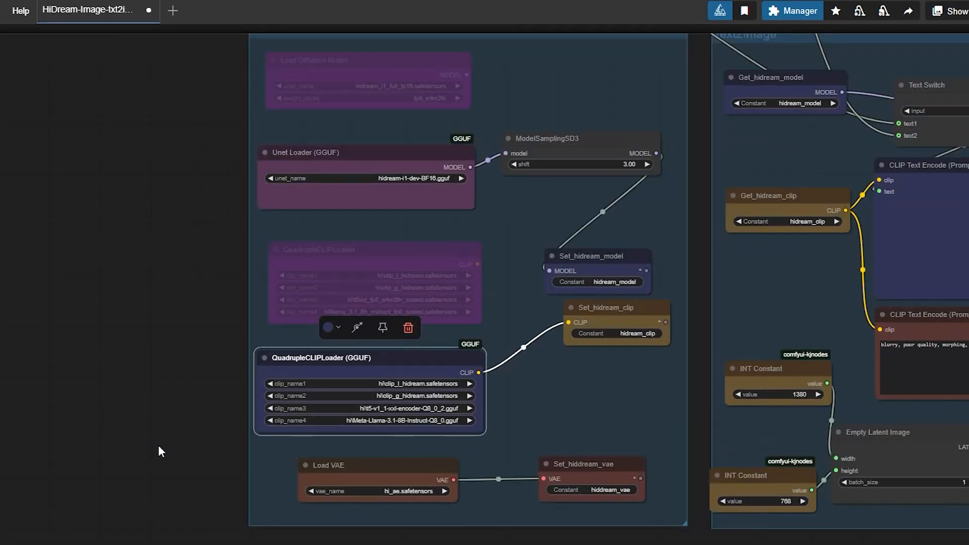
- Examine the Text2Image group, covering its model and CLIP inputs, prompts, KSampler settings, latent size nodes and image output
{"action": "scroll", "coordinate": [159, 447], "scroll_direction": "down", "scroll_amount": 3}
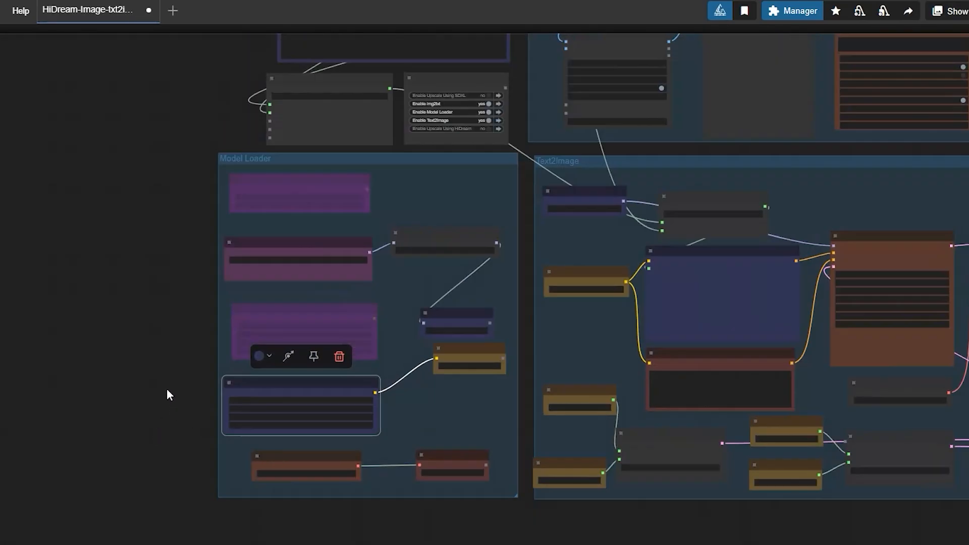
{"action": "left_click_drag", "start_coordinate": [167, 389], "coordinate": [122, 421]}
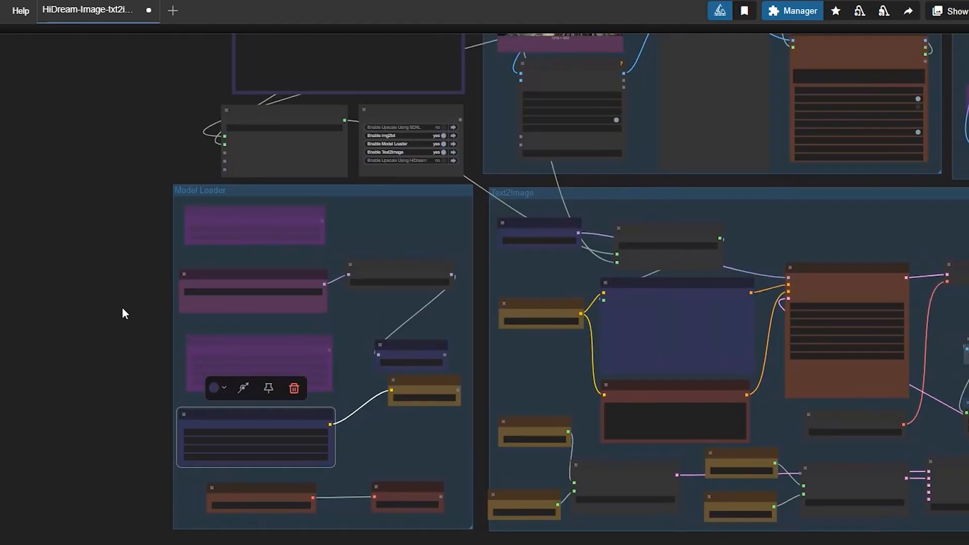
{"action": "left_click_drag", "start_coordinate": [122, 307], "coordinate": [35, 387]}
{"action": "left_click_drag", "start_coordinate": [402, 261], "coordinate": [229, 229]}
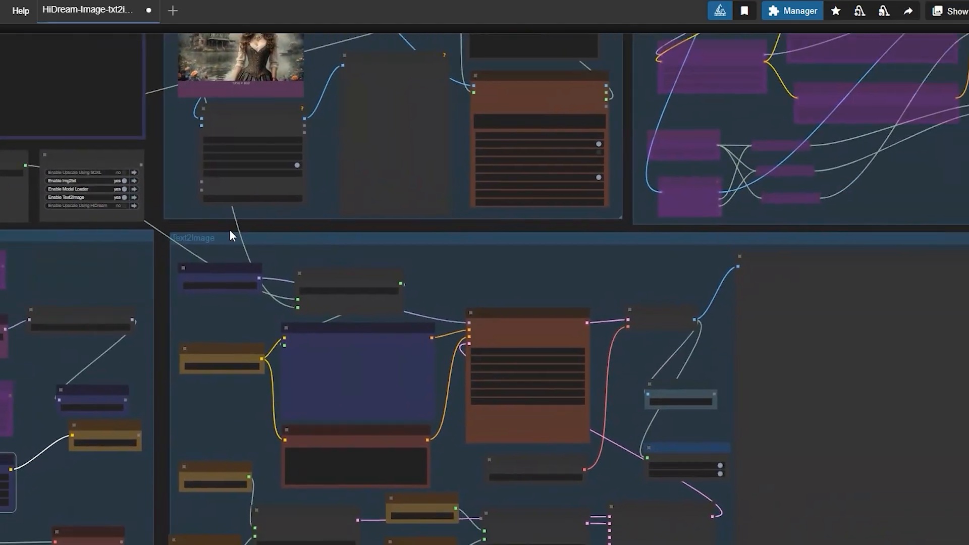
{"action": "left_click", "coordinate": [241, 244]}
{"action": "scroll", "coordinate": [224, 329], "scroll_direction": "up", "scroll_amount": 2}
{"action": "left_click_drag", "start_coordinate": [144, 357], "coordinate": [135, 241]}
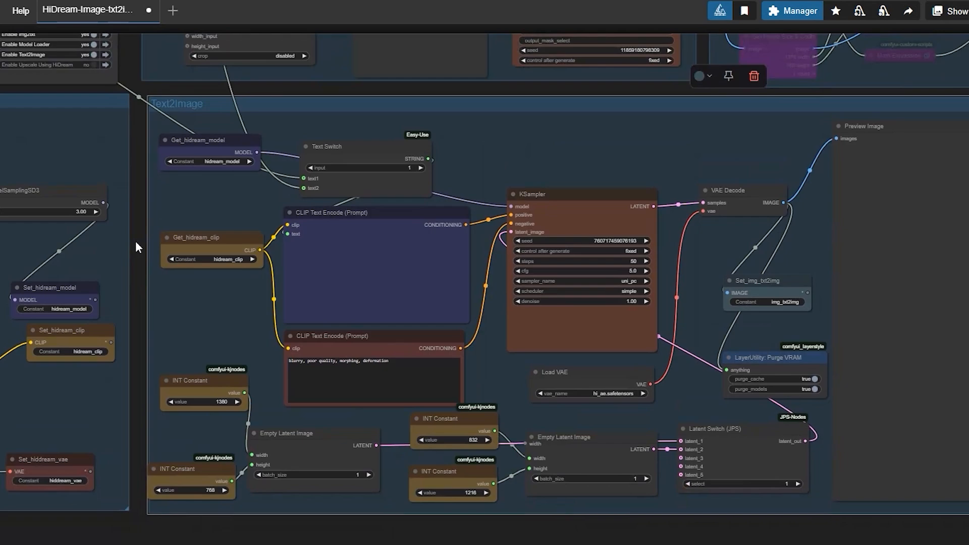
{"action": "scroll", "coordinate": [135, 240], "scroll_direction": "up", "scroll_amount": 3}
{"action": "scroll", "coordinate": [137, 276], "scroll_direction": "down", "scroll_amount": 3}
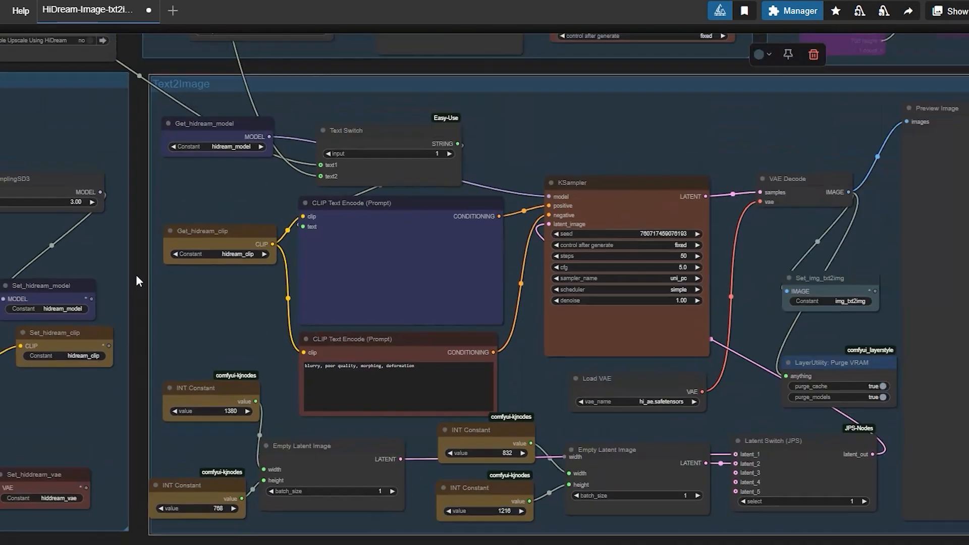
{"action": "left_click_drag", "start_coordinate": [136, 283], "coordinate": [13, 259]}
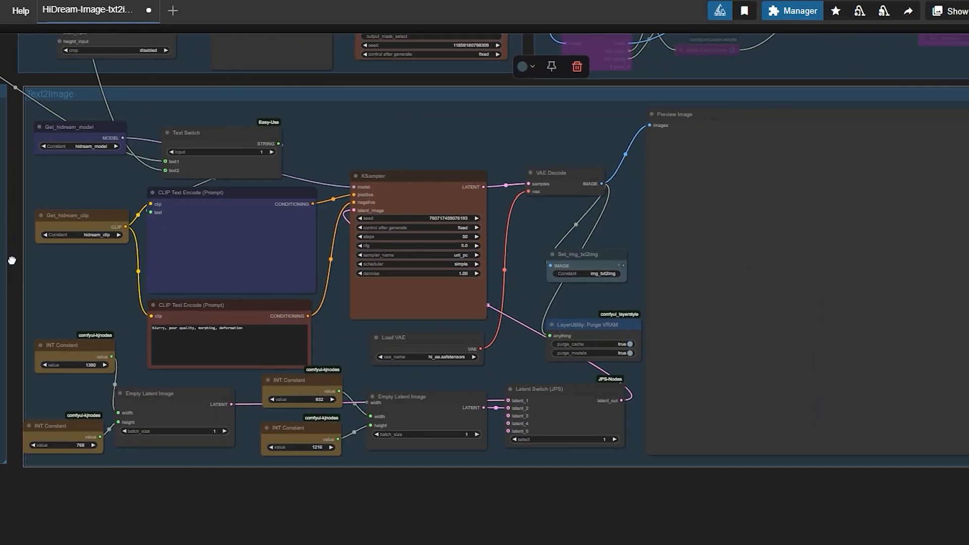
{"action": "scroll", "coordinate": [367, 276], "scroll_direction": "up", "scroll_amount": 3}
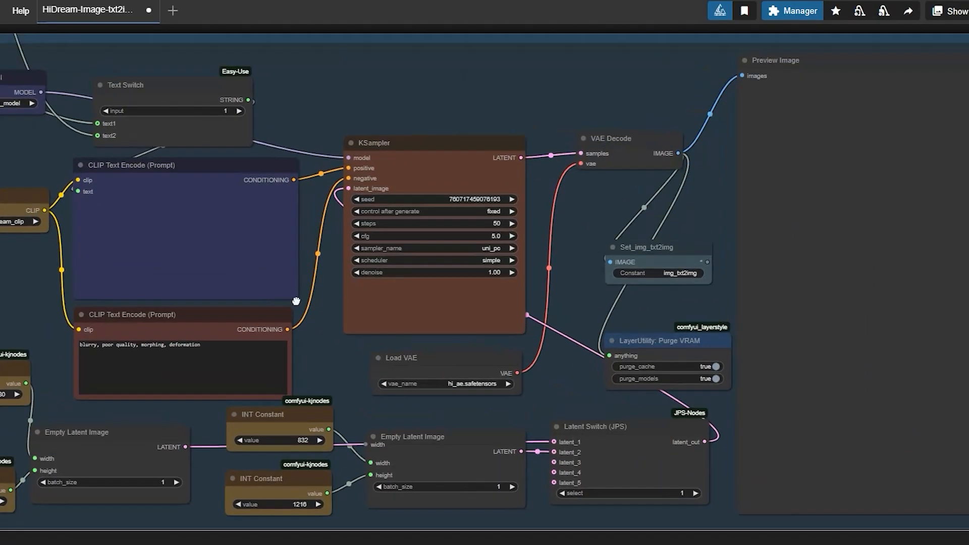
{"action": "left_click_drag", "start_coordinate": [297, 302], "coordinate": [94, 277]}
{"action": "scroll", "coordinate": [364, 321], "scroll_direction": "down", "scroll_amount": 1}
{"action": "scroll", "coordinate": [590, 343], "scroll_direction": "down", "scroll_amount": 2}
- Examine the Upscale Using HiDream group, covering its Ultimate SD Upscale settings, prompts and scale factor nodes
{"action": "left_click_drag", "start_coordinate": [855, 531], "coordinate": [223, 539]}
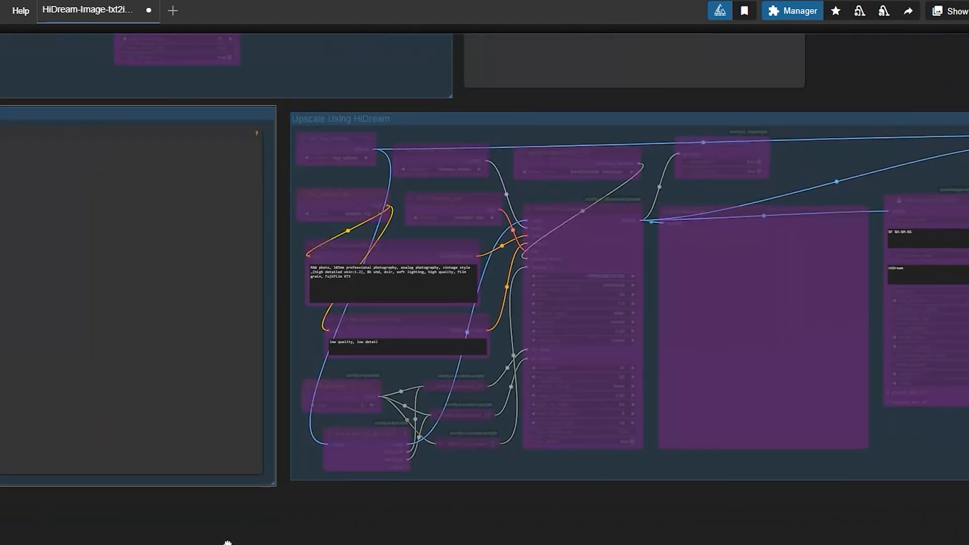
{"action": "scroll", "coordinate": [517, 255], "scroll_direction": "up", "scroll_amount": 3}
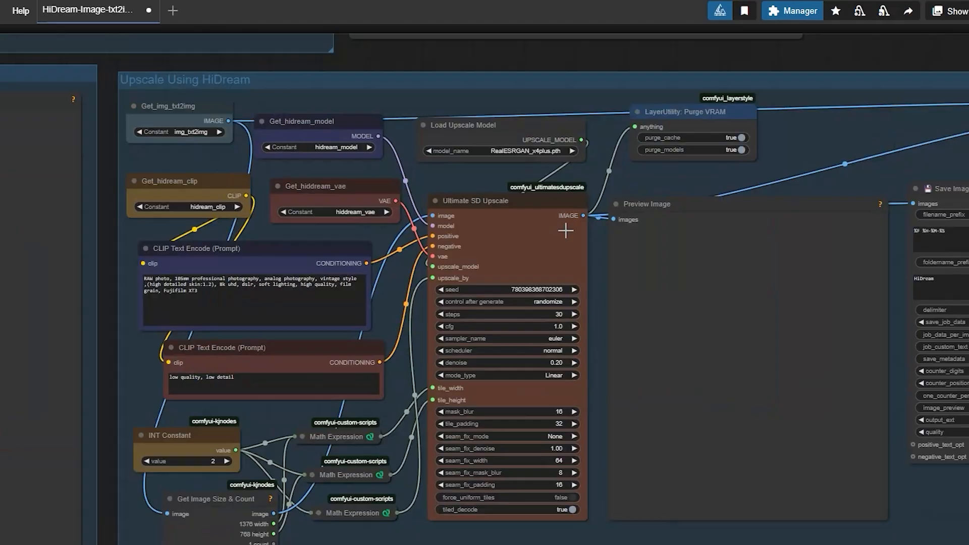
{"action": "scroll", "coordinate": [565, 230], "scroll_direction": "down", "scroll_amount": 2}
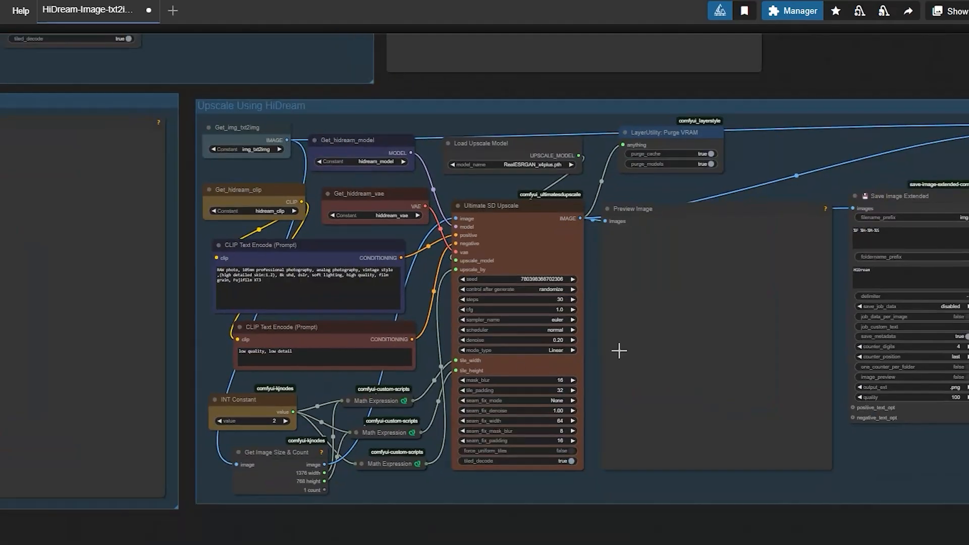
{"action": "scroll", "coordinate": [619, 348], "scroll_direction": "up", "scroll_amount": 3}
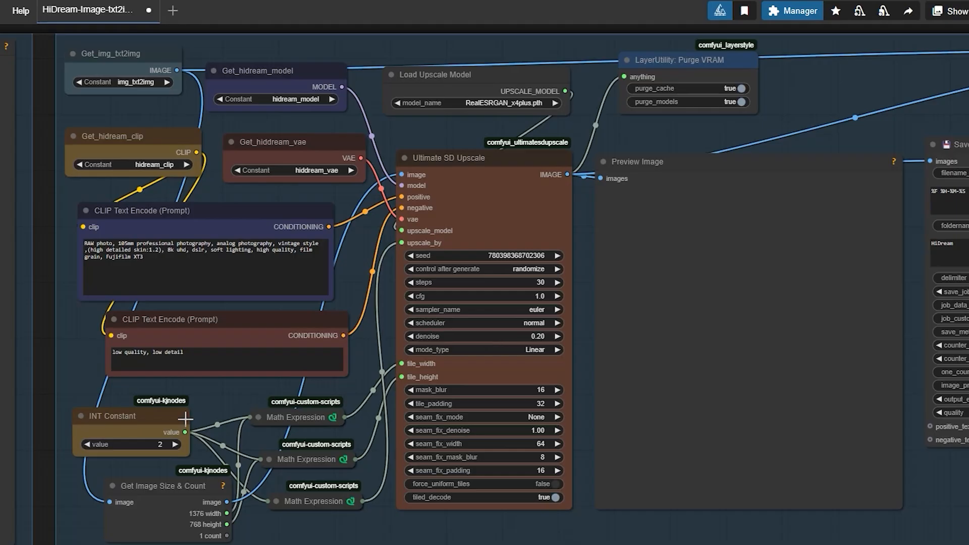
- Inspect the checkpoint loader and surrounding nodes in the Upscale Using SDXL group
{"action": "scroll", "coordinate": [255, 433], "scroll_direction": "down", "scroll_amount": 5}
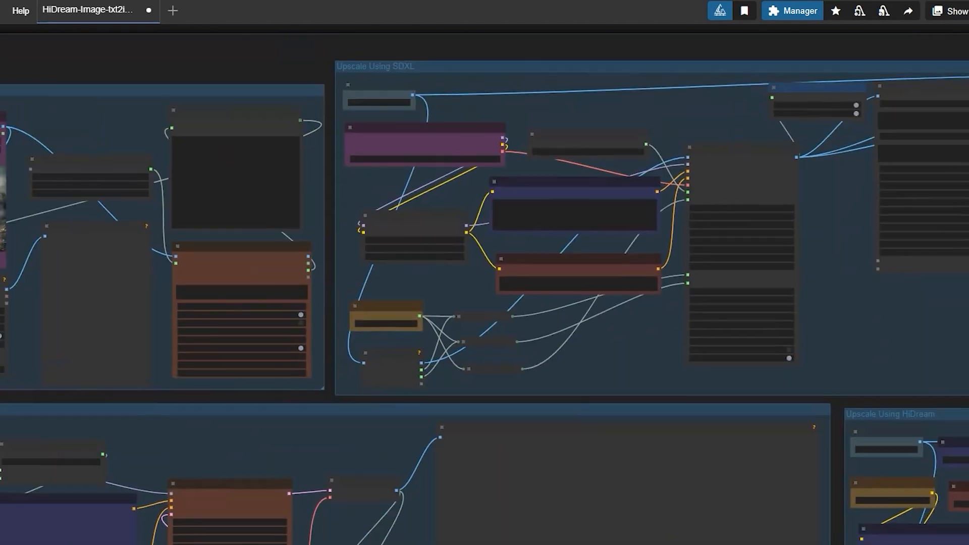
{"action": "scroll", "coordinate": [567, 264], "scroll_direction": "up", "scroll_amount": 2}
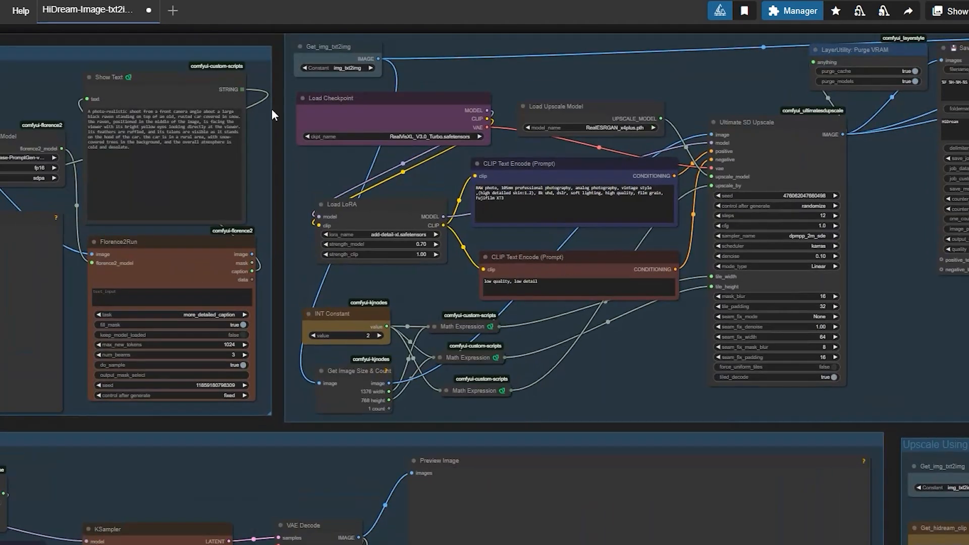
{"action": "left_click_drag", "start_coordinate": [258, 42], "coordinate": [115, 85]}
{"action": "scroll", "coordinate": [291, 204], "scroll_direction": "up", "scroll_amount": 2}
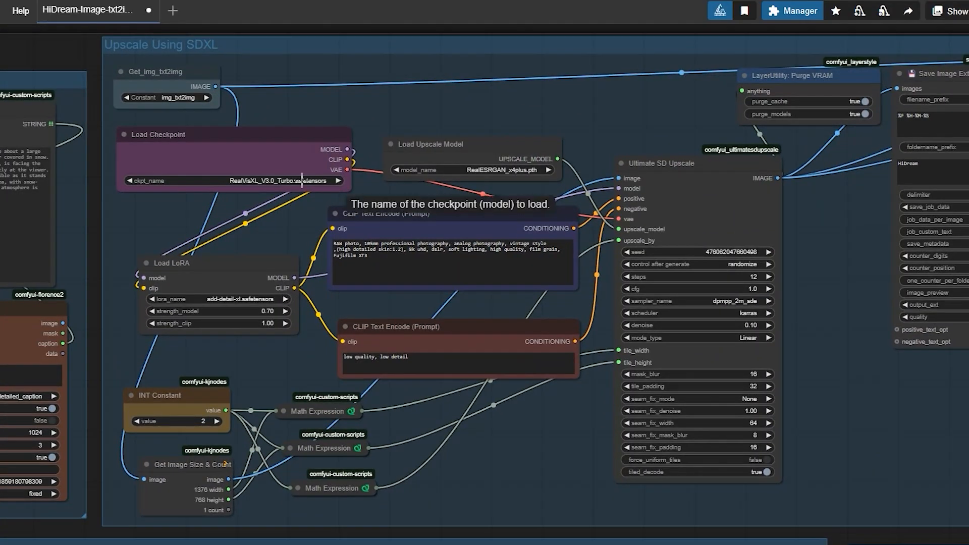
{"action": "scroll", "coordinate": [302, 180], "scroll_direction": "down", "scroll_amount": 5}
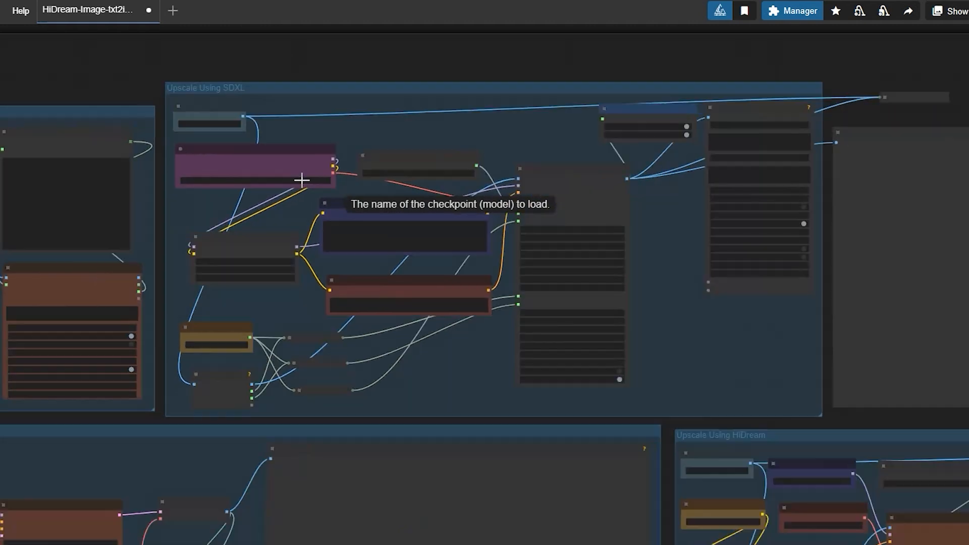
- Color the Get_img_txt2img node cyan in the Upscale Using HiDream group
{"action": "scroll", "coordinate": [302, 180], "scroll_direction": "down", "scroll_amount": 2}
{"action": "left_click_drag", "start_coordinate": [644, 391], "coordinate": [256, 168]}
{"action": "scroll", "coordinate": [313, 213], "scroll_direction": "up", "scroll_amount": 7}
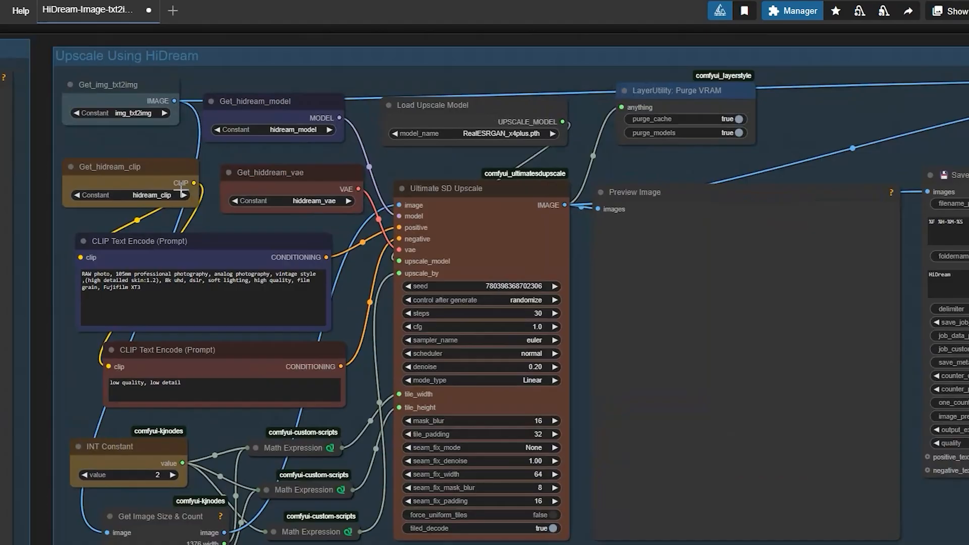
{"action": "left_click", "coordinate": [285, 115]}
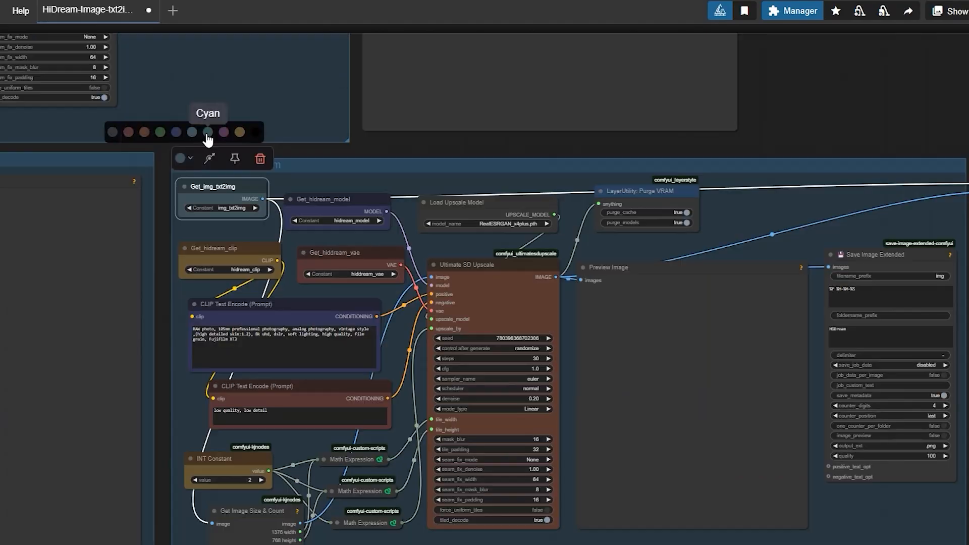
{"action": "left_click", "coordinate": [207, 134]}
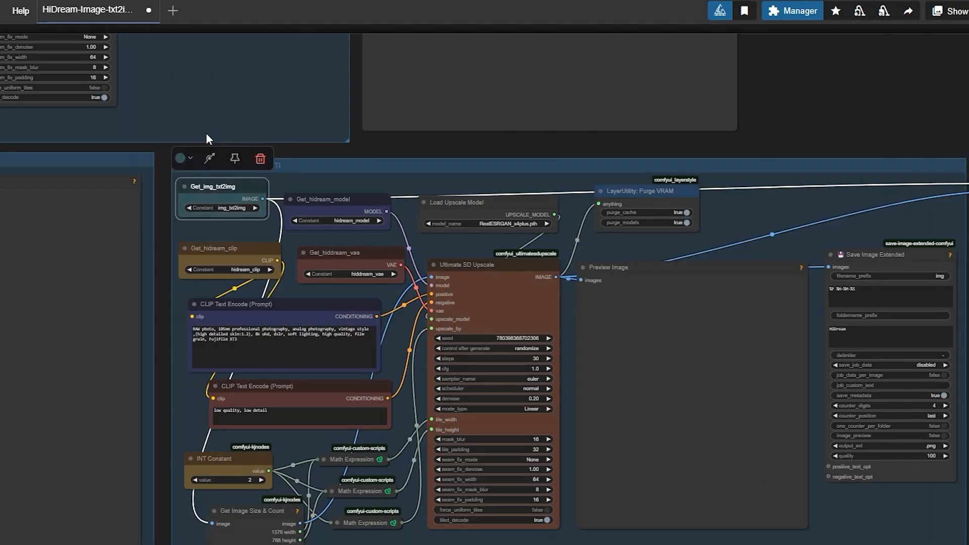
{"action": "scroll", "coordinate": [169, 252], "scroll_direction": "up", "scroll_amount": 2}
{"action": "left_click", "coordinate": [168, 251]}
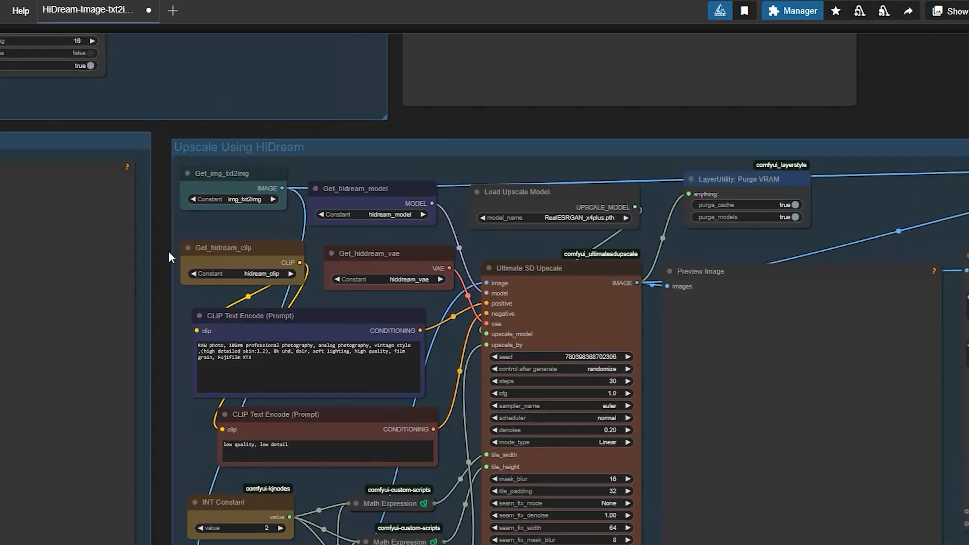
{"action": "left_click", "coordinate": [239, 175]}
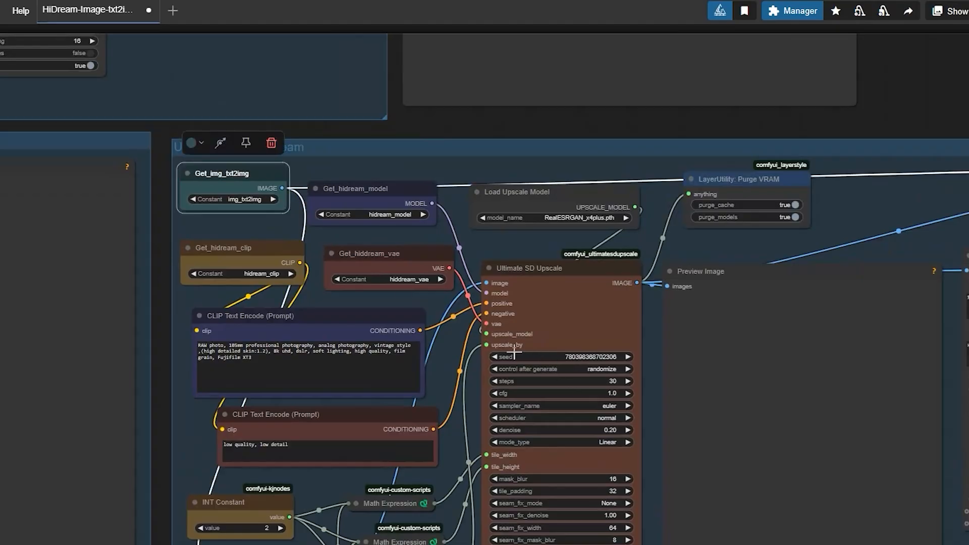
- Spread the three Math Expression nodes apart and shift the Get Image Size & Count node slightly left in the Upscale Using HiDream group
{"action": "scroll", "coordinate": [577, 353], "scroll_direction": "down", "scroll_amount": 2}
{"action": "scroll", "coordinate": [300, 544], "scroll_direction": "down", "scroll_amount": 1}
{"action": "left_click_drag", "start_coordinate": [299, 544], "coordinate": [596, 453]}
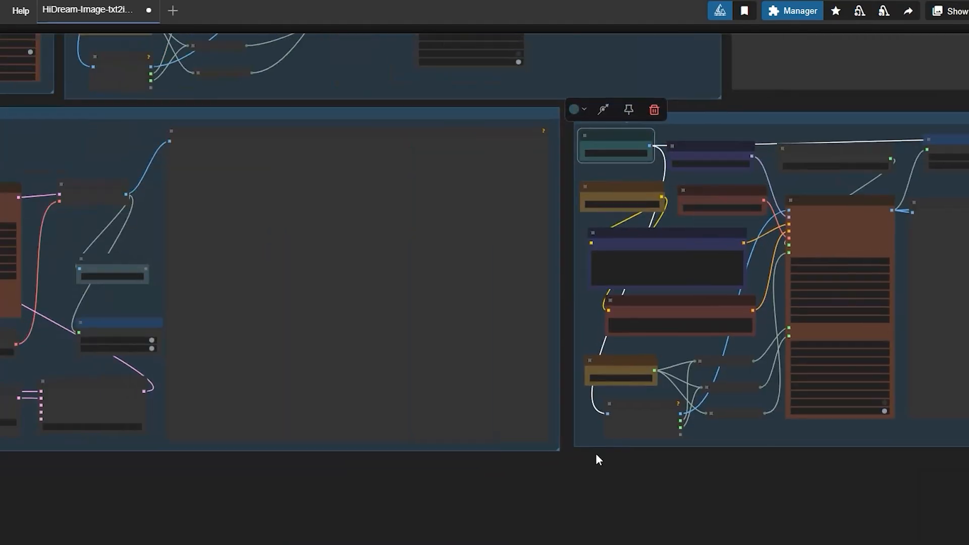
{"action": "left_click_drag", "start_coordinate": [355, 487], "coordinate": [531, 493]}
{"action": "scroll", "coordinate": [328, 463], "scroll_direction": "right", "scroll_amount": 5}
{"action": "scroll", "coordinate": [518, 410], "scroll_direction": "up", "scroll_amount": 4}
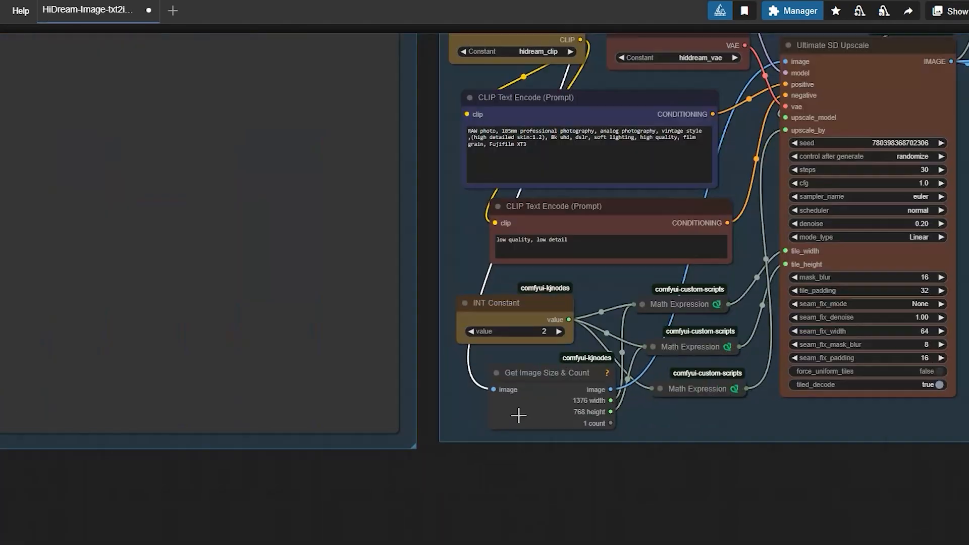
{"action": "left_click", "coordinate": [557, 372]}
{"action": "left_click_drag", "start_coordinate": [675, 520], "coordinate": [432, 515]}
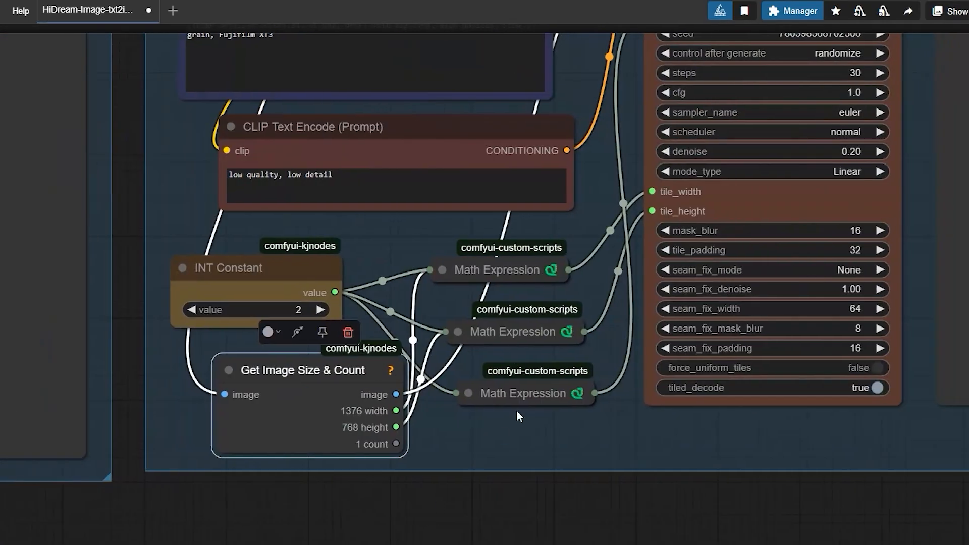
{"action": "left_click_drag", "start_coordinate": [507, 395], "coordinate": [523, 411]}
{"action": "left_click_drag", "start_coordinate": [490, 339], "coordinate": [505, 329]}
{"action": "left_click_drag", "start_coordinate": [480, 273], "coordinate": [510, 256]}
{"action": "left_click_drag", "start_coordinate": [316, 370], "coordinate": [282, 368]}
{"action": "scroll", "coordinate": [274, 509], "scroll_direction": "down", "scroll_amount": 2}
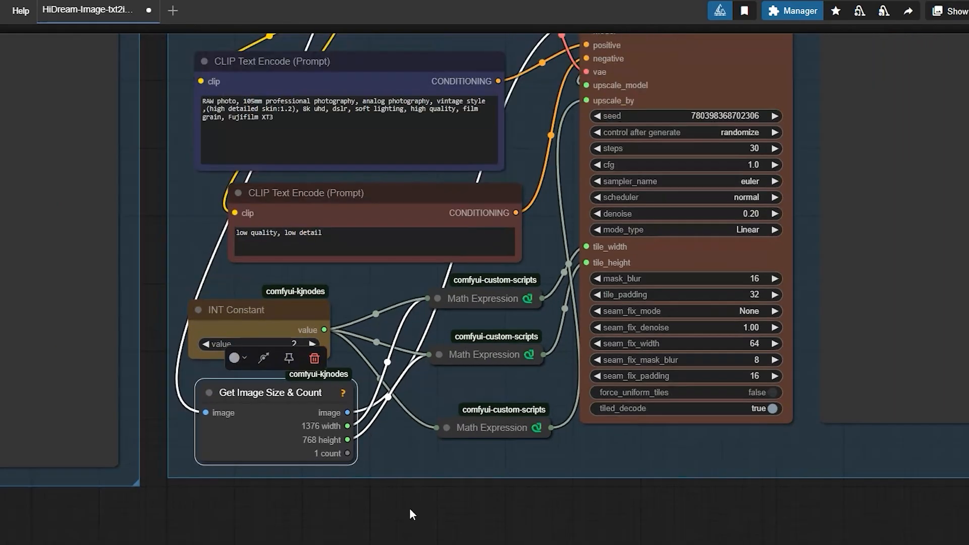
- Try a higher upscale factor in the HiDream group's INT Constant node and return it to 2
{"action": "left_click_drag", "start_coordinate": [414, 510], "coordinate": [451, 542]}
{"action": "scroll", "coordinate": [287, 510], "scroll_direction": "up", "scroll_amount": 3}
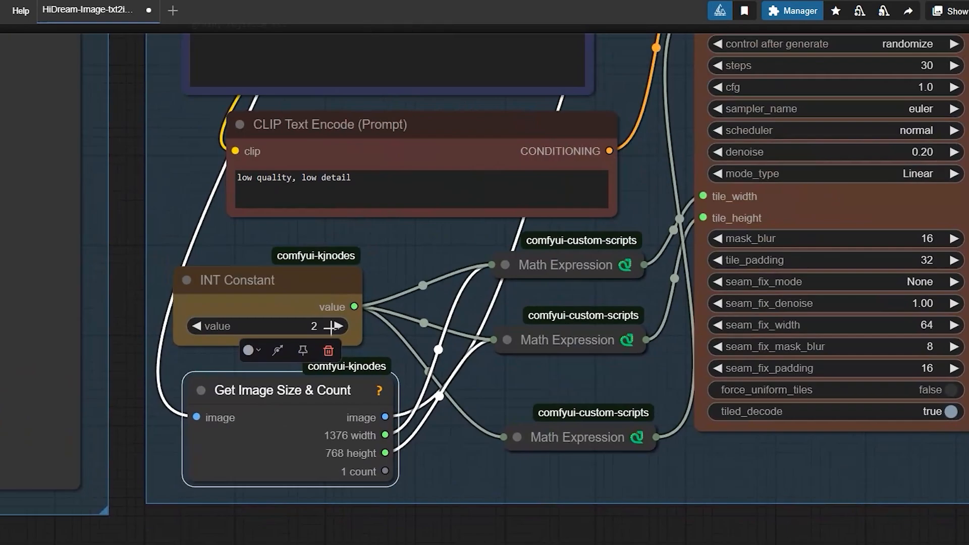
{"action": "left_click", "coordinate": [337, 326]}
{"action": "left_click", "coordinate": [337, 326]}
{"action": "left_click", "coordinate": [196, 326]}
{"action": "scroll", "coordinate": [299, 375], "scroll_direction": "down", "scroll_amount": 8}
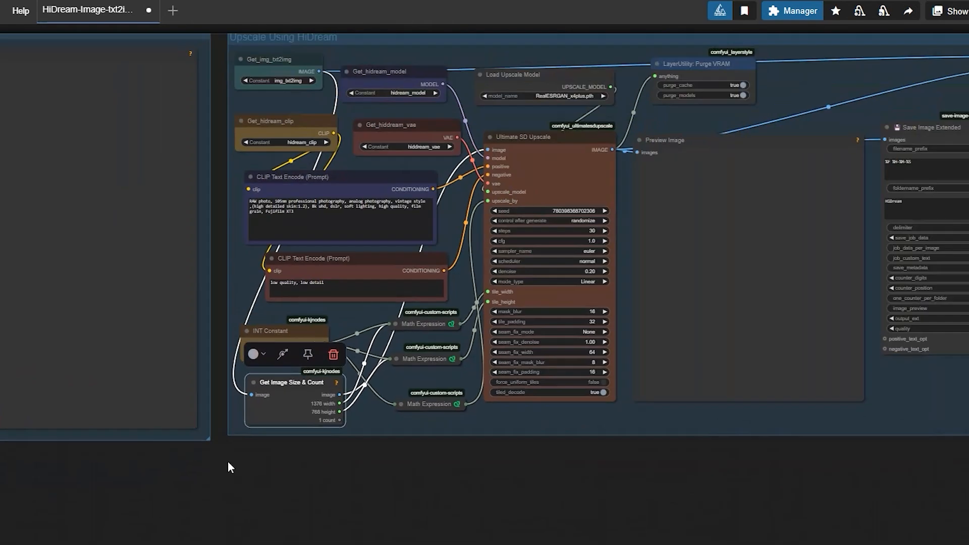
{"action": "left_click_drag", "start_coordinate": [216, 522], "coordinate": [353, 523]}
{"action": "scroll", "coordinate": [391, 353], "scroll_direction": "up", "scroll_amount": 5}
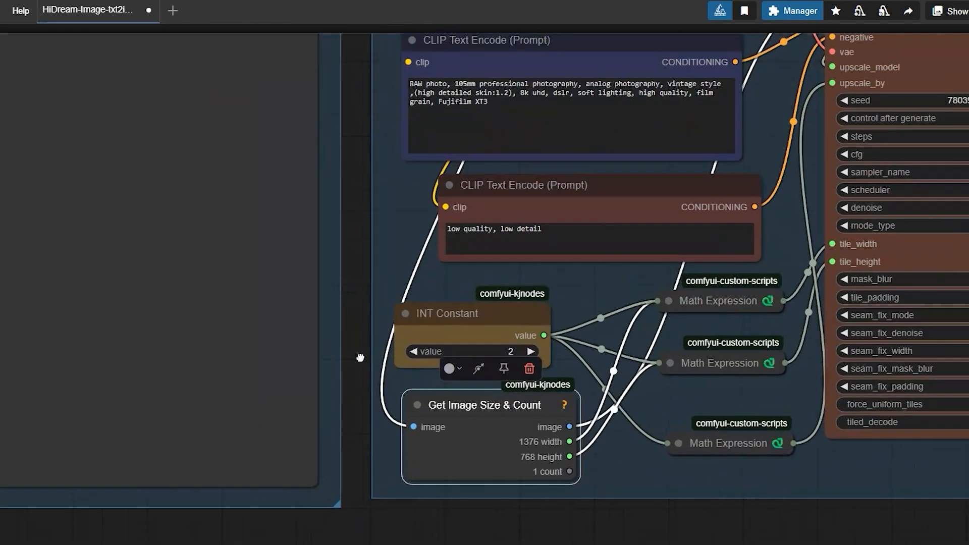
{"action": "scroll", "coordinate": [533, 363], "scroll_direction": "down", "scroll_amount": 7}
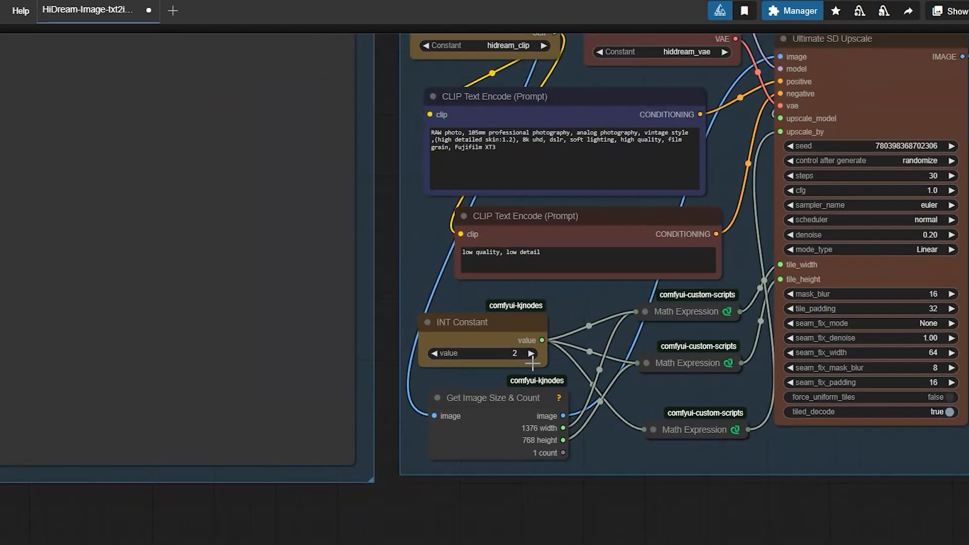
- Compare the SDXL upscale group's checkpoint, LoRA, prompts and Ultimate SD Upscale settings, ending with an overview of the whole workflow
{"action": "scroll", "coordinate": [259, 208], "scroll_direction": "up", "scroll_amount": 6}
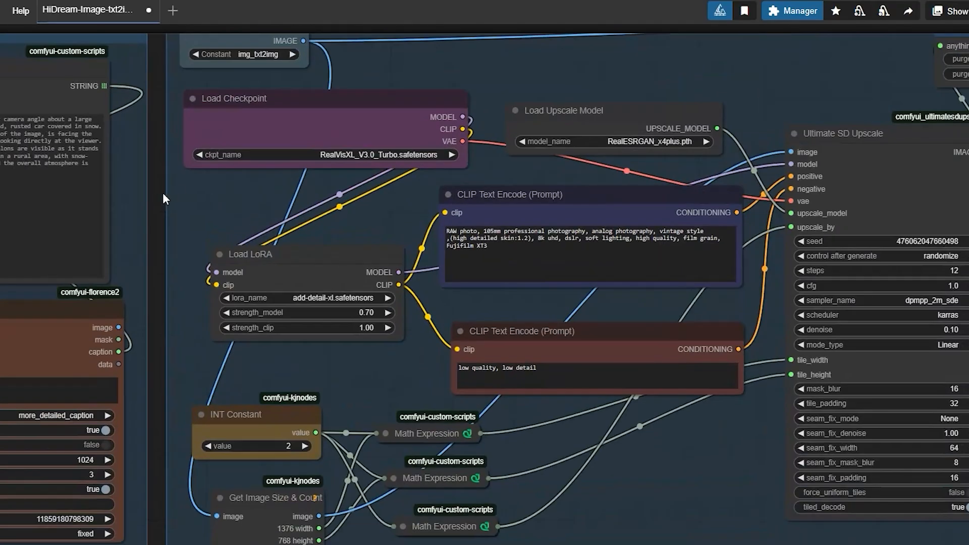
{"action": "left_click_drag", "start_coordinate": [157, 194], "coordinate": [156, 214]}
{"action": "scroll", "coordinate": [157, 214], "scroll_direction": "down", "scroll_amount": 2}
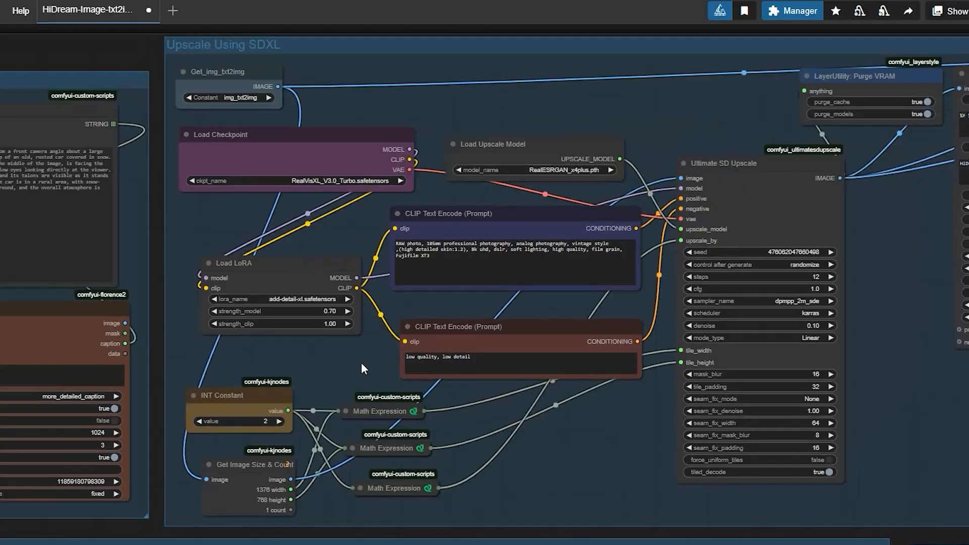
{"action": "scroll", "coordinate": [361, 364], "scroll_direction": "down", "scroll_amount": 3}
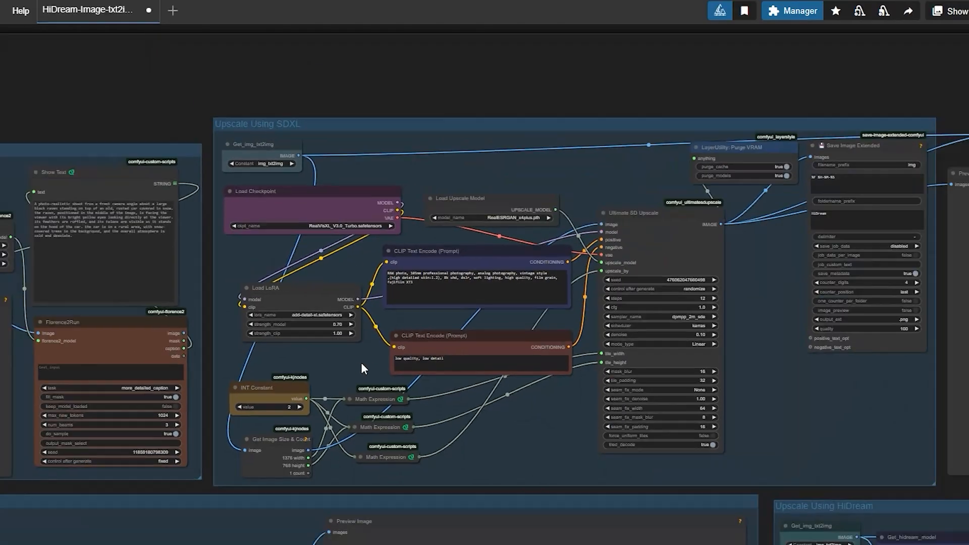
{"action": "left_click_drag", "start_coordinate": [162, 173], "coordinate": [422, 61]}
{"action": "scroll", "coordinate": [422, 60], "scroll_direction": "down", "scroll_amount": 2}
- Open ComfyUI Manager to view its update options, and close it
{"action": "mouse_move", "coordinate": [641, 543]}
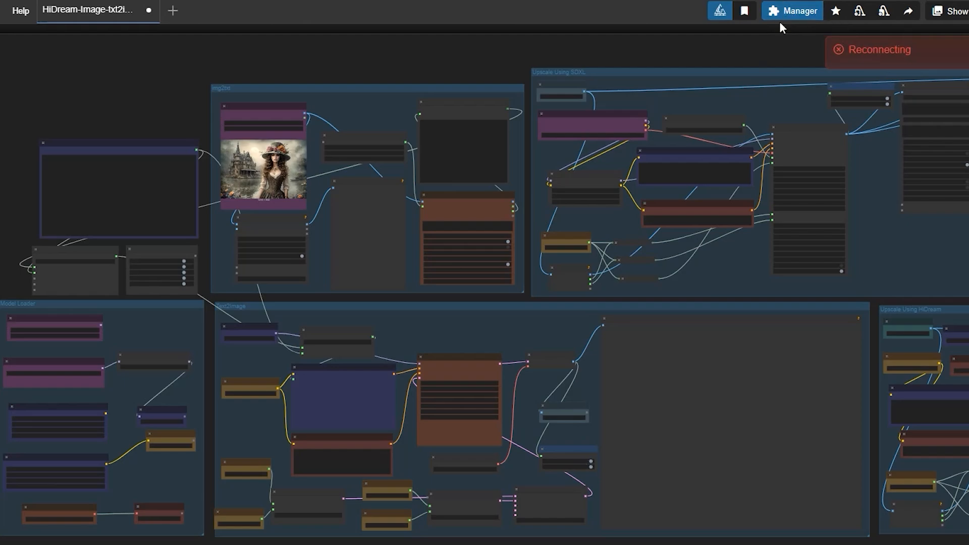
{"action": "left_click", "coordinate": [793, 15]}
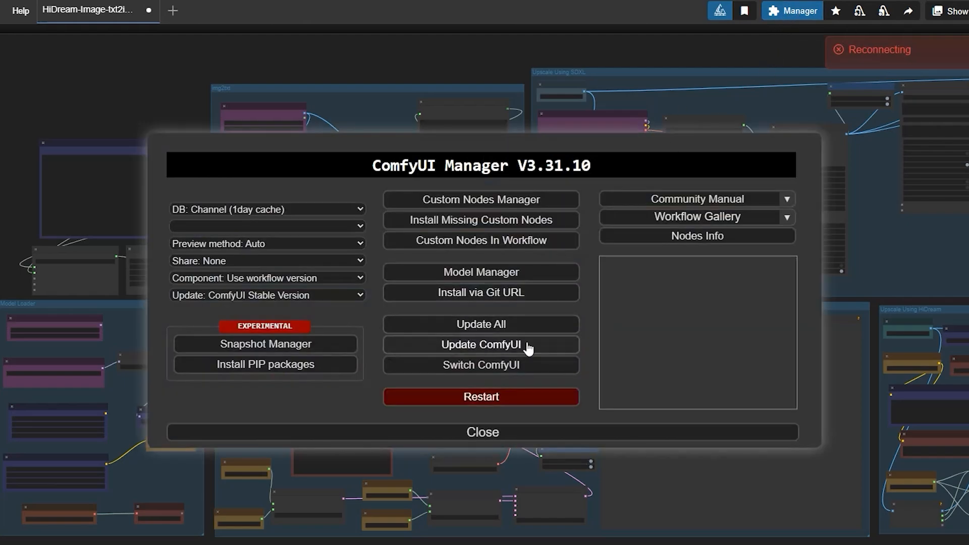
{"action": "left_click", "coordinate": [508, 432]}
- Switch to the command prompt and run git pull in the F:\2\ComfyUI folder, highlighting the returned status line
{"action": "key", "text": "alt+Tab"}
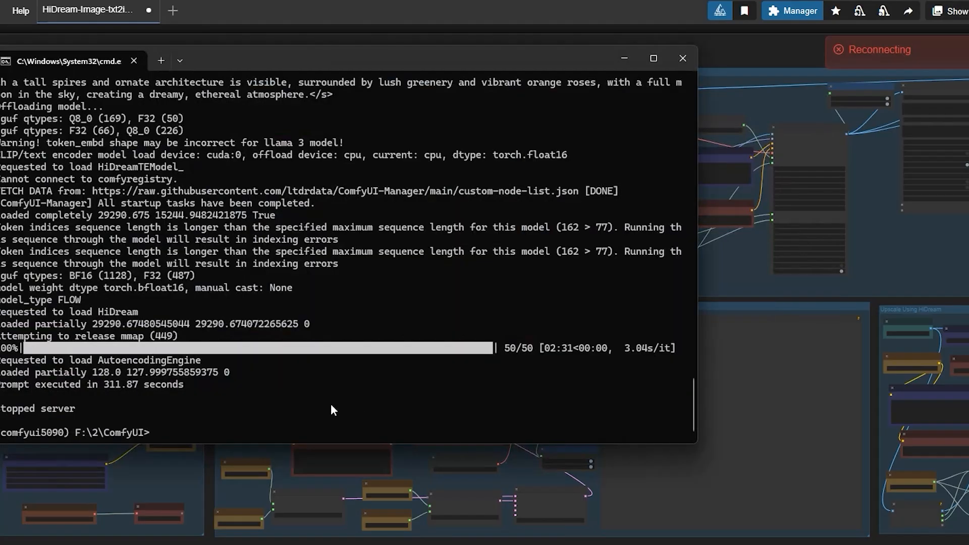
{"action": "type", "text": "gi"}
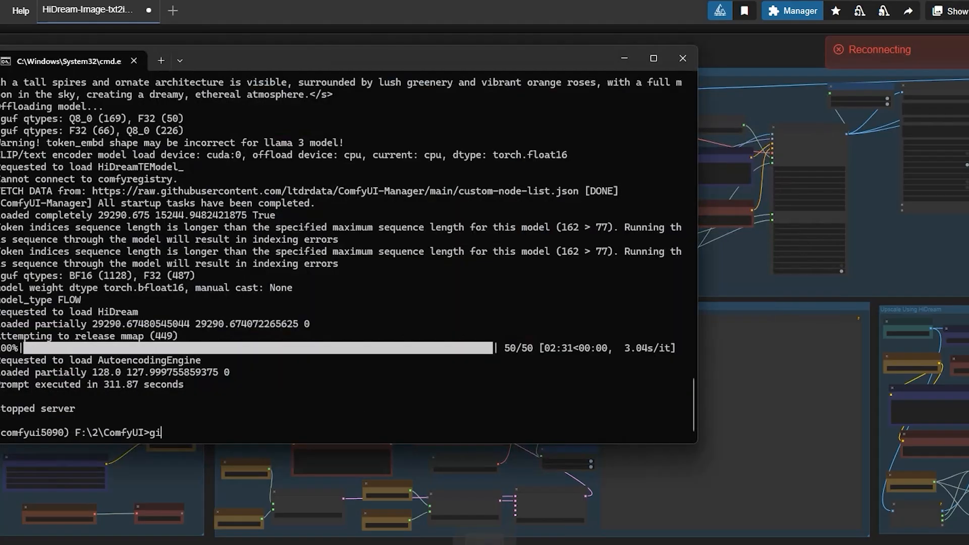
{"action": "type", "text": "t pull"}
{"action": "key", "text": "Return"}
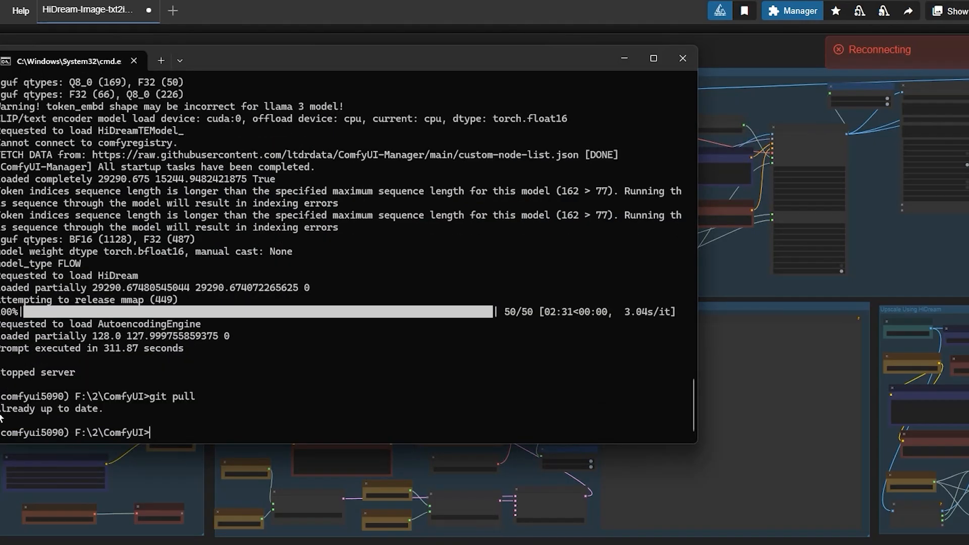
{"action": "left_click_drag", "start_coordinate": [1, 408], "coordinate": [109, 409]}
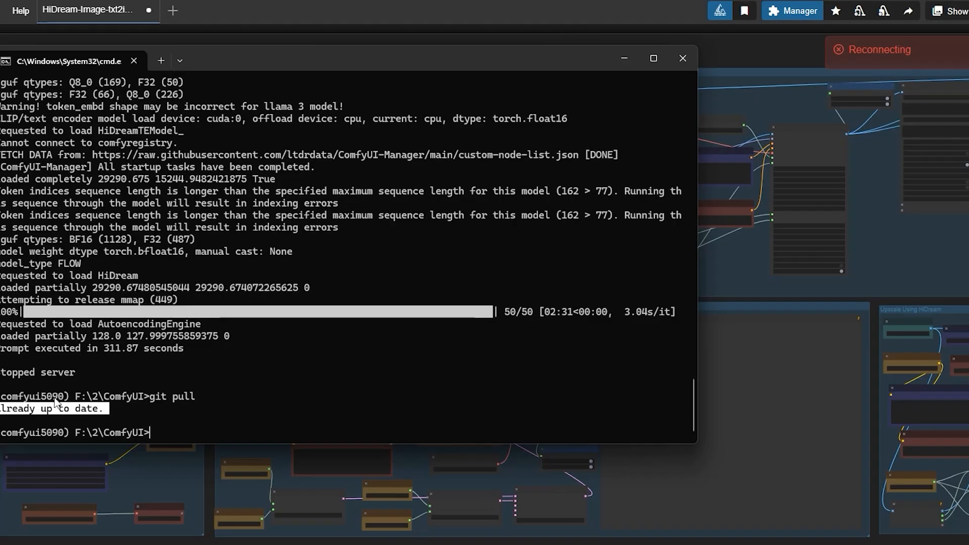
{"action": "left_click", "coordinate": [140, 403]}
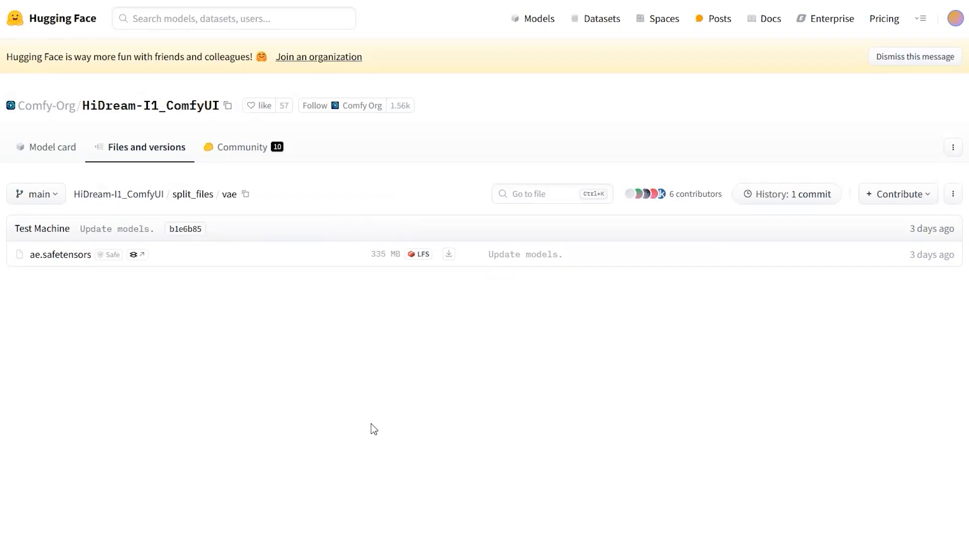
- Set up an IDM download of ae.safetensors with the ComfyUI models\vae folder as its save location
{"action": "right_click", "coordinate": [448, 254]}
{"action": "left_click", "coordinate": [511, 396]}
{"action": "left_click", "coordinate": [586, 245]}
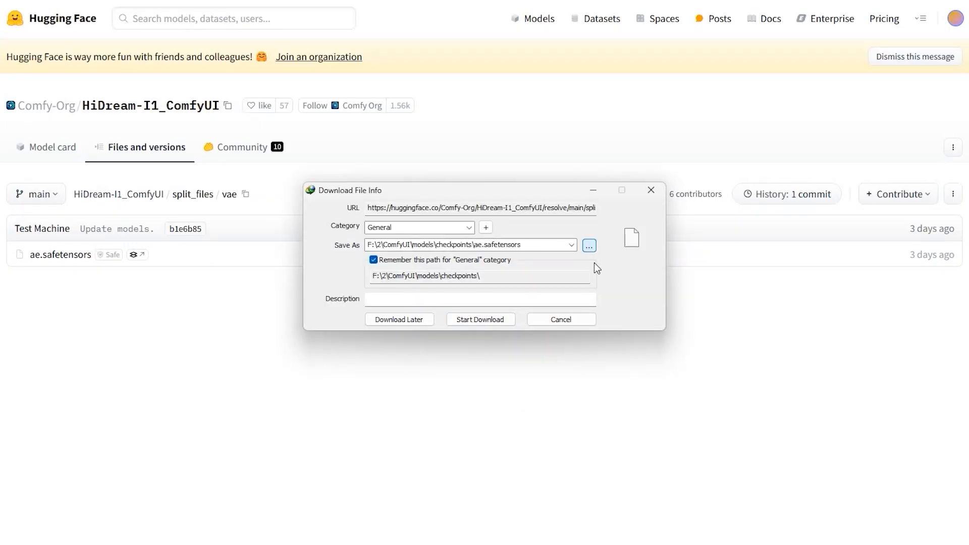
{"action": "left_click", "coordinate": [597, 160]}
{"action": "scroll", "coordinate": [495, 363], "scroll_direction": "down", "scroll_amount": 3}
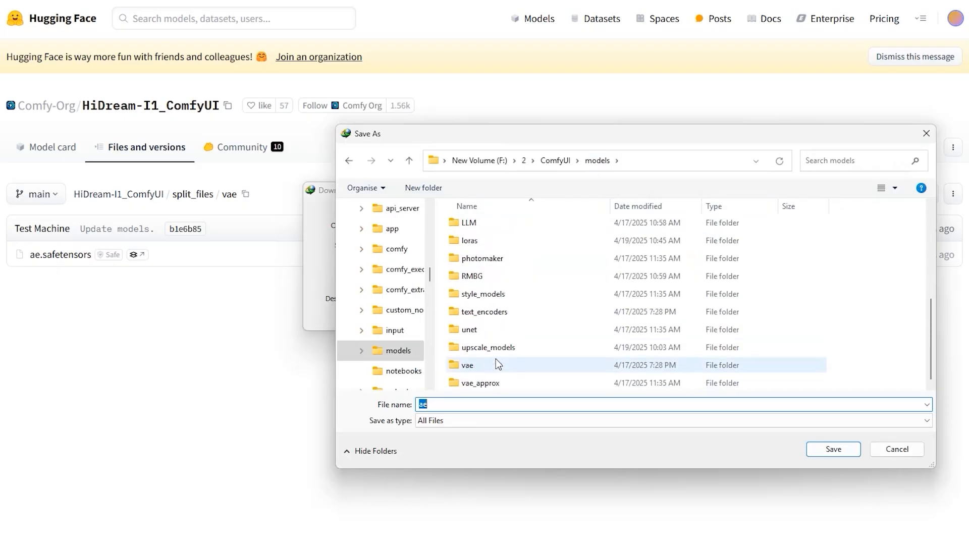
{"action": "double_click", "coordinate": [495, 364]}
{"action": "key", "text": "Return"}
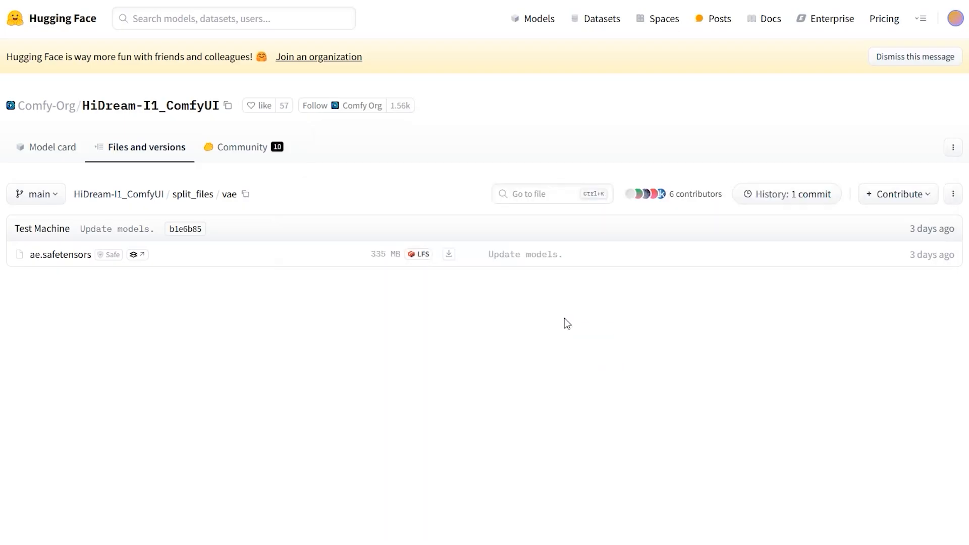
- Reopen the IDM download of ae.safetensors, browse to the ComfyUI models\vae folder, and cancel the download
{"action": "right_click", "coordinate": [447, 254]}
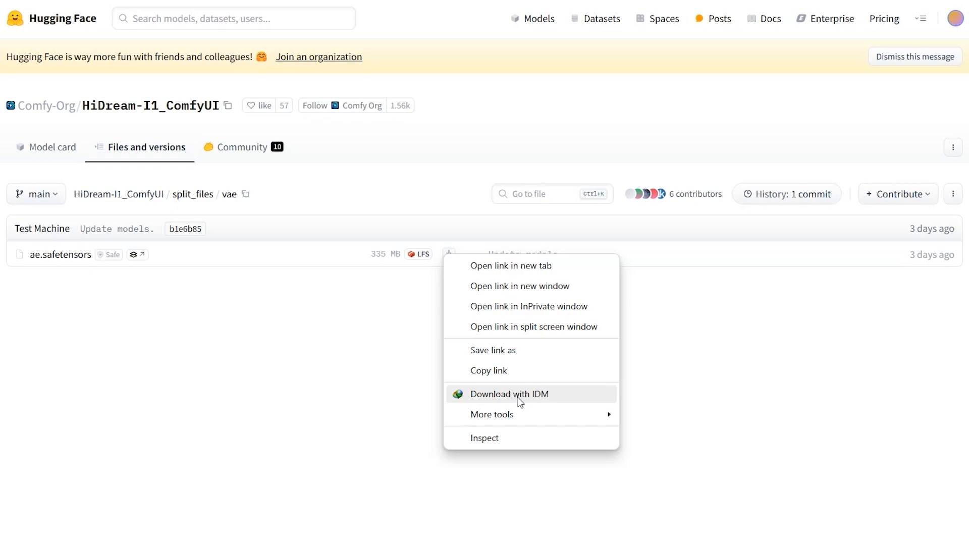
{"action": "left_click", "coordinate": [520, 399]}
{"action": "left_click", "coordinate": [588, 248]}
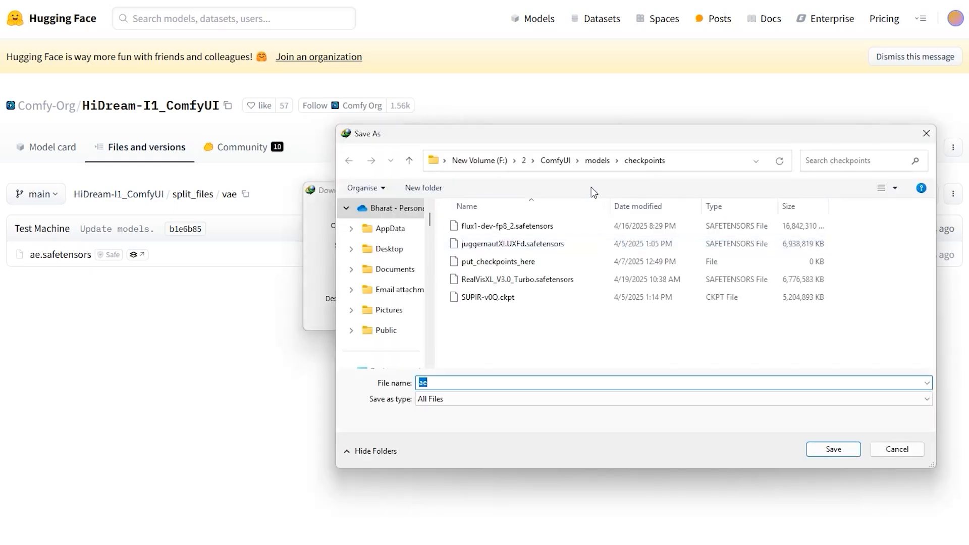
{"action": "left_click", "coordinate": [597, 165]}
{"action": "scroll", "coordinate": [540, 332], "scroll_direction": "down", "scroll_amount": 3}
{"action": "double_click", "coordinate": [509, 364]}
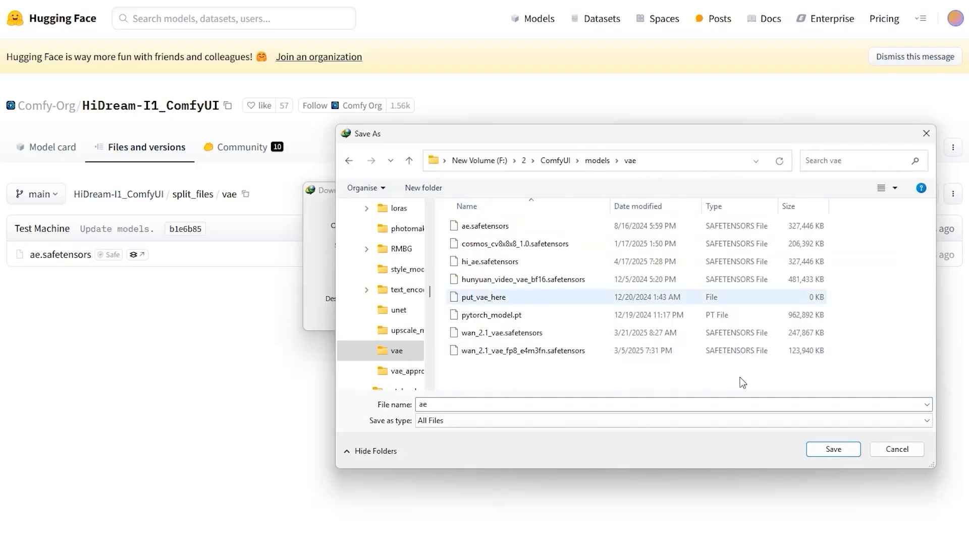
{"action": "left_click", "coordinate": [890, 452]}
{"action": "left_click", "coordinate": [561, 319]}
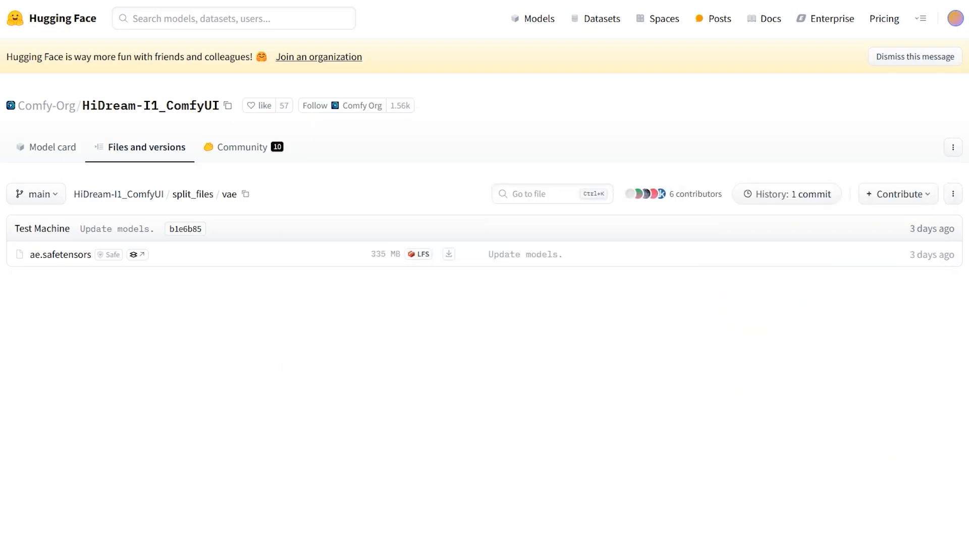
- Go to the text_encoders folder under split_files and examine the CLIP and Llama encoder file names
{"action": "key", "text": "alt+Left"}
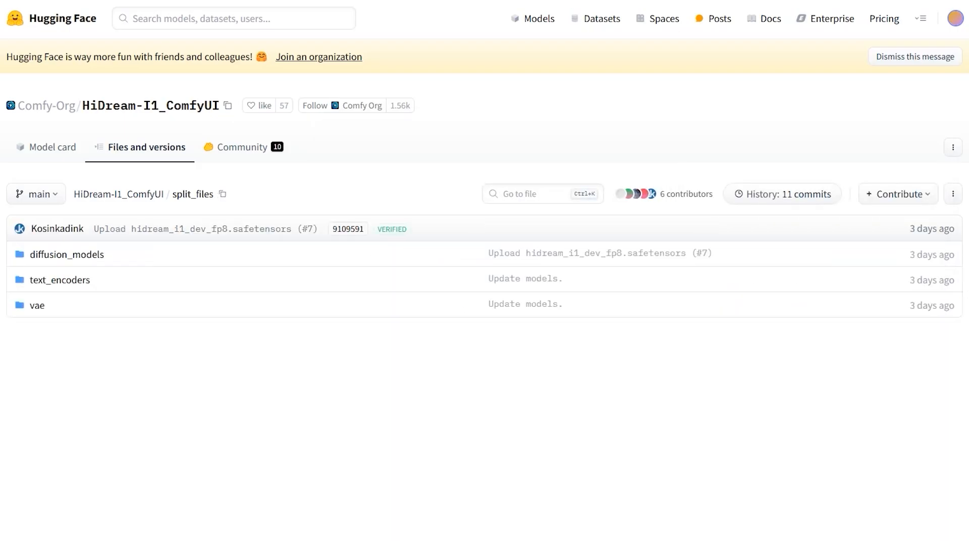
{"action": "left_click", "coordinate": [57, 286]}
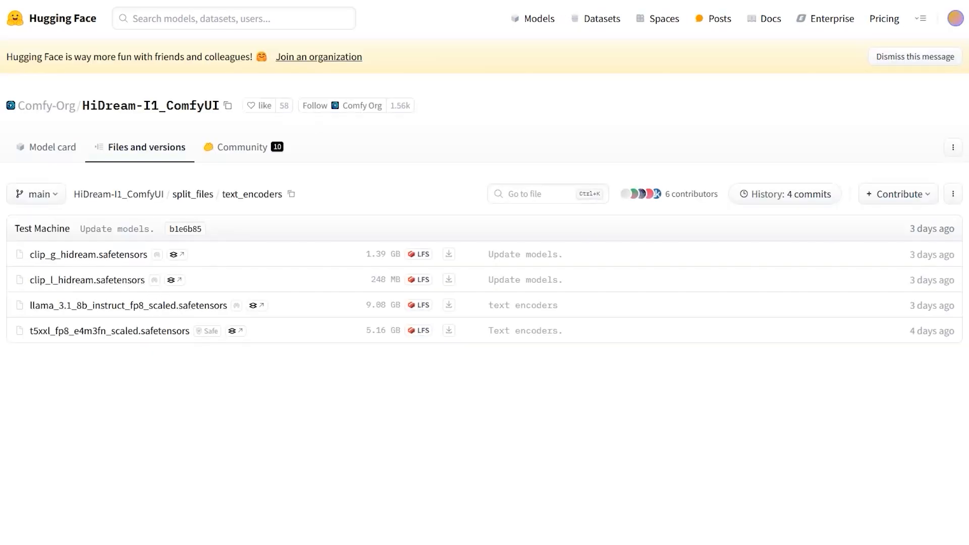
{"action": "left_click_drag", "start_coordinate": [29, 255], "coordinate": [153, 260]}
{"action": "left_click", "coordinate": [160, 267]}
{"action": "left_click_drag", "start_coordinate": [10, 307], "coordinate": [230, 317]}
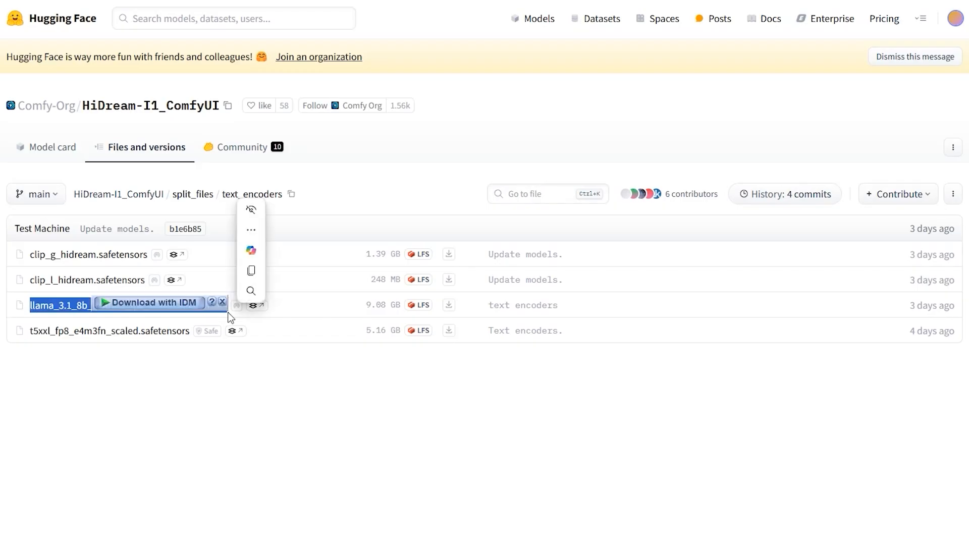
- Open the IDM download for llama_3.1_8b_instruct_fp8_scaled.safetensors and browse for its save folder
{"action": "right_click", "coordinate": [454, 309]}
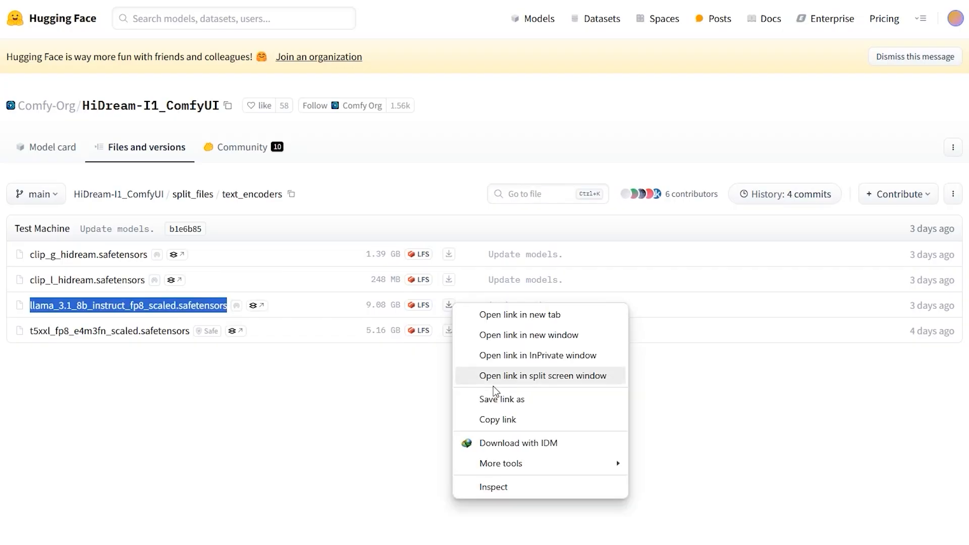
{"action": "left_click", "coordinate": [516, 443]}
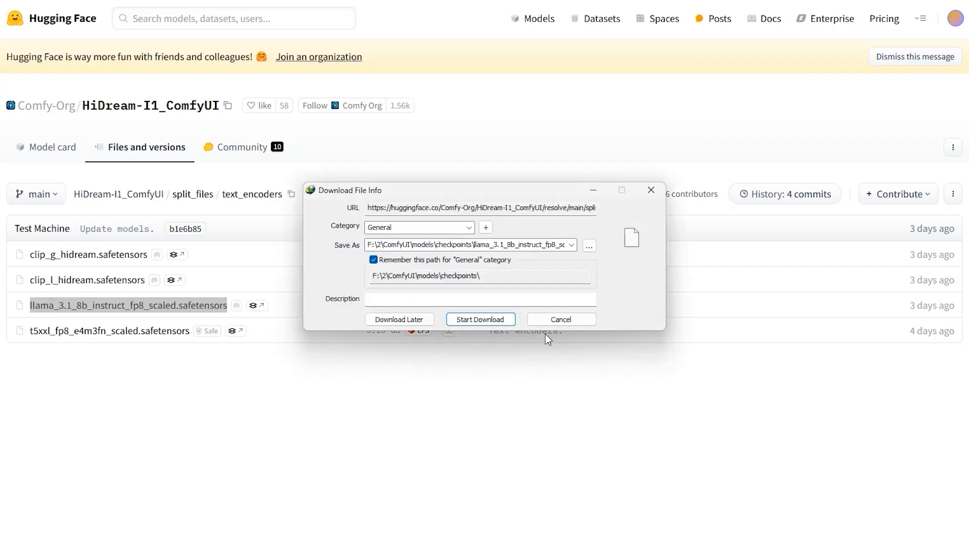
{"action": "left_click", "coordinate": [589, 244]}
{"action": "scroll", "coordinate": [528, 318], "scroll_direction": "down", "scroll_amount": 1}
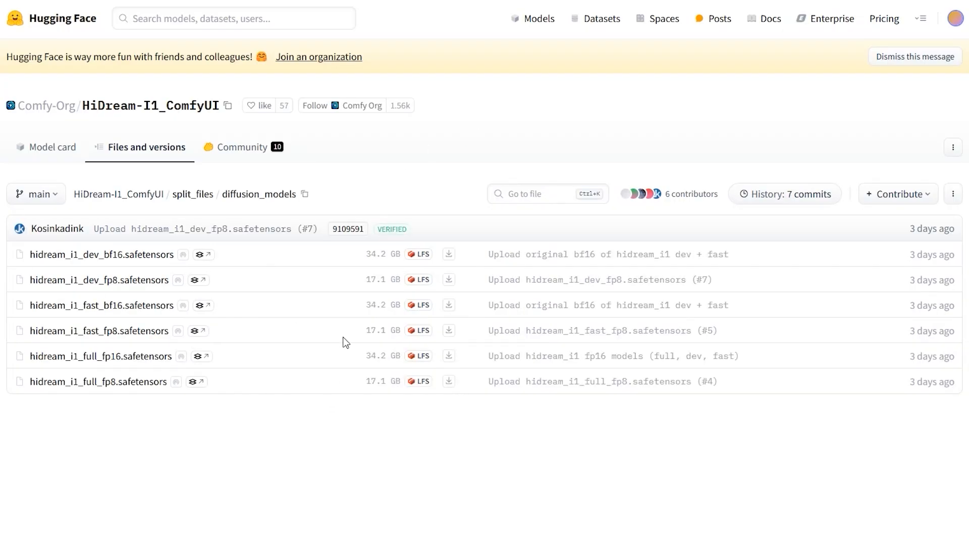
- Set up the IDM download of hidream_i1_full_fp8.safetensors with the ComfyUI models\diffusion_models folder as its save location
{"action": "right_click", "coordinate": [450, 382]}
{"action": "left_click", "coordinate": [523, 515]}
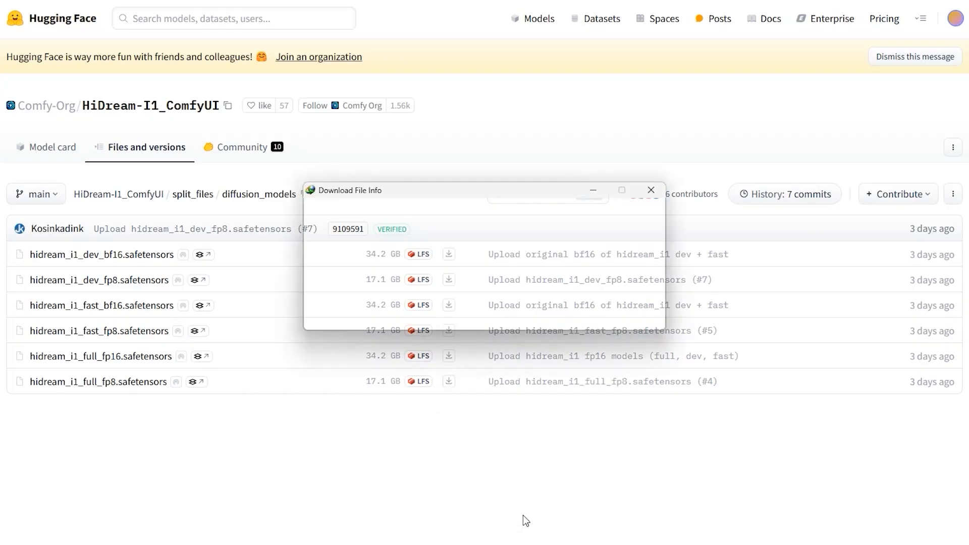
{"action": "left_click", "coordinate": [589, 245]}
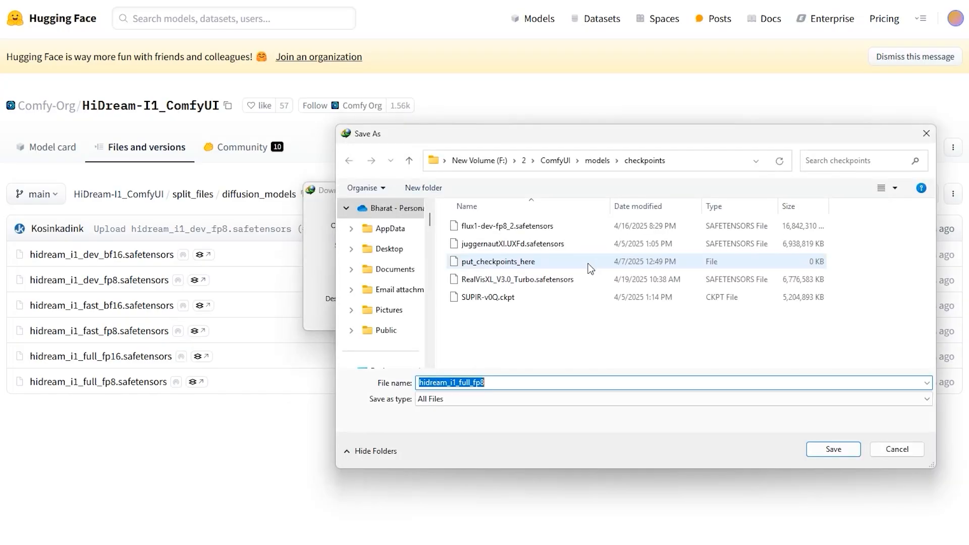
{"action": "left_click", "coordinate": [597, 161]}
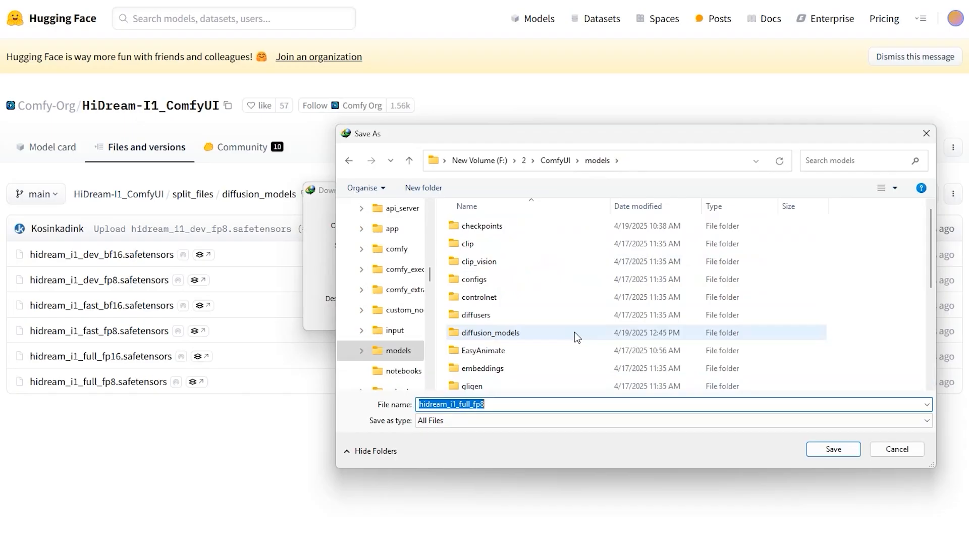
{"action": "double_click", "coordinate": [536, 337]}
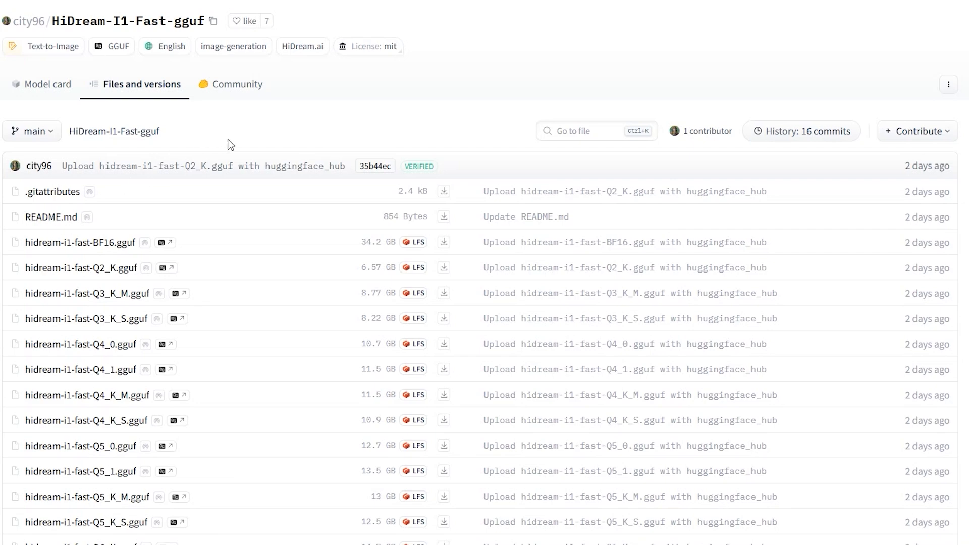
- Open the download of hidream-i1-fast-BF16.gguf with models\diffusion_models as its save folder, and cancel the save
{"action": "scroll", "coordinate": [235, 144], "scroll_direction": "down", "scroll_amount": 1}
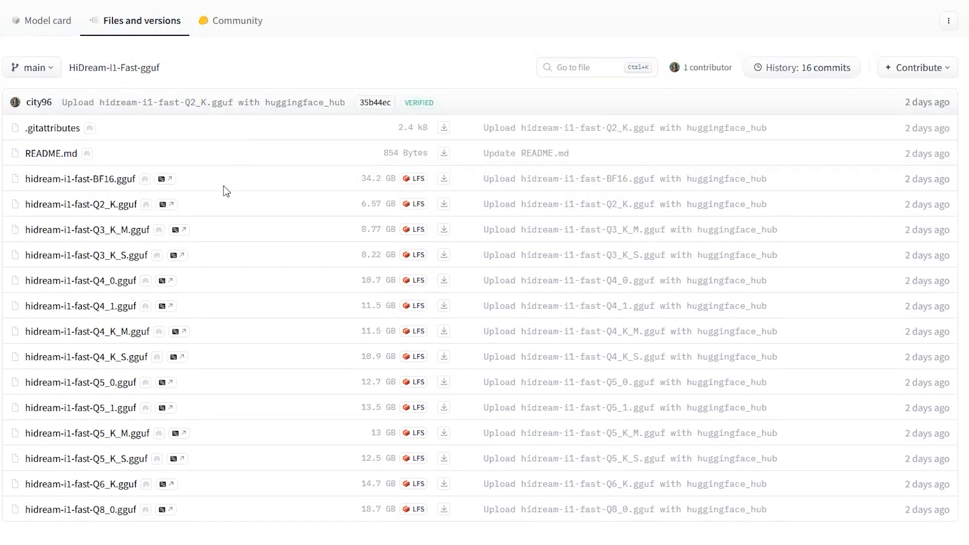
{"action": "left_click", "coordinate": [444, 179]}
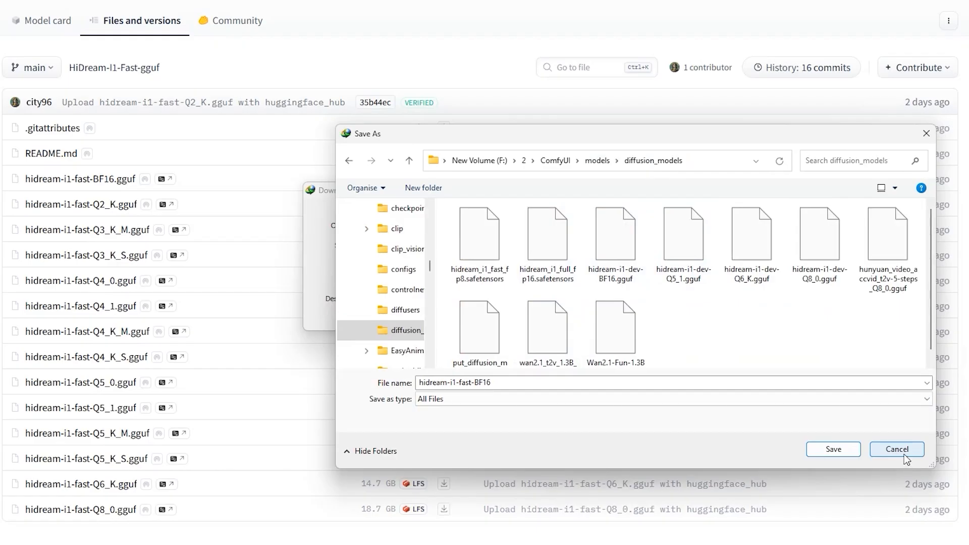
{"action": "left_click", "coordinate": [904, 454]}
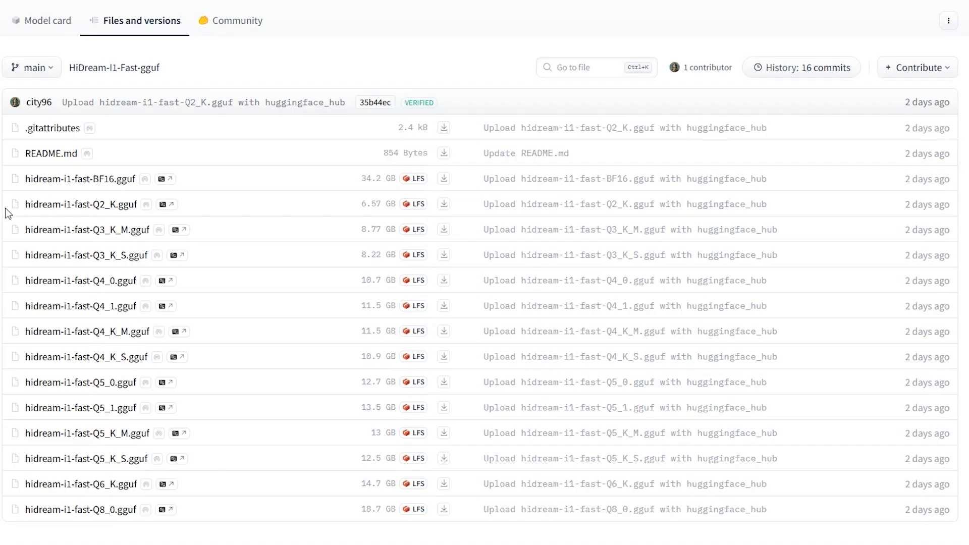
- Compare the HiDream-I1-Fast-gguf files from Q2_K through Q8_0 and BF16, and look over the Meta-Llama-3.1-8B-Instruct-GGUF file list
{"action": "left_click_drag", "start_coordinate": [6, 207], "coordinate": [141, 209]}
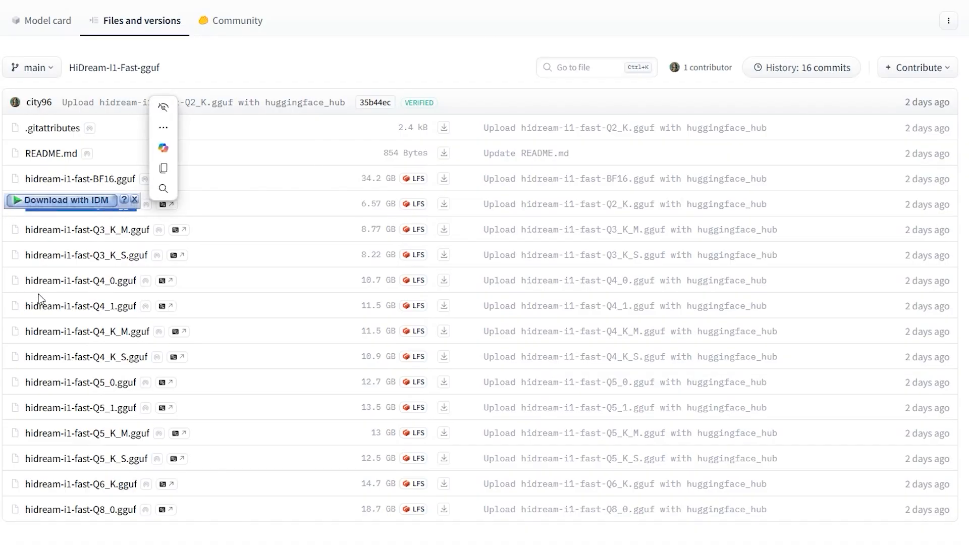
{"action": "left_click_drag", "start_coordinate": [6, 310], "coordinate": [147, 307]}
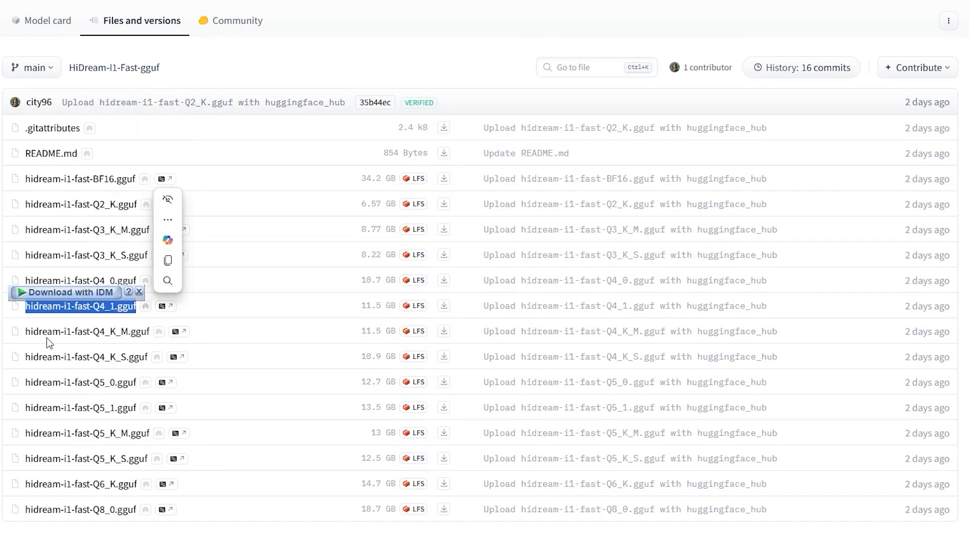
{"action": "left_click_drag", "start_coordinate": [6, 382], "coordinate": [155, 388]}
{"action": "left_click", "coordinate": [7, 335]}
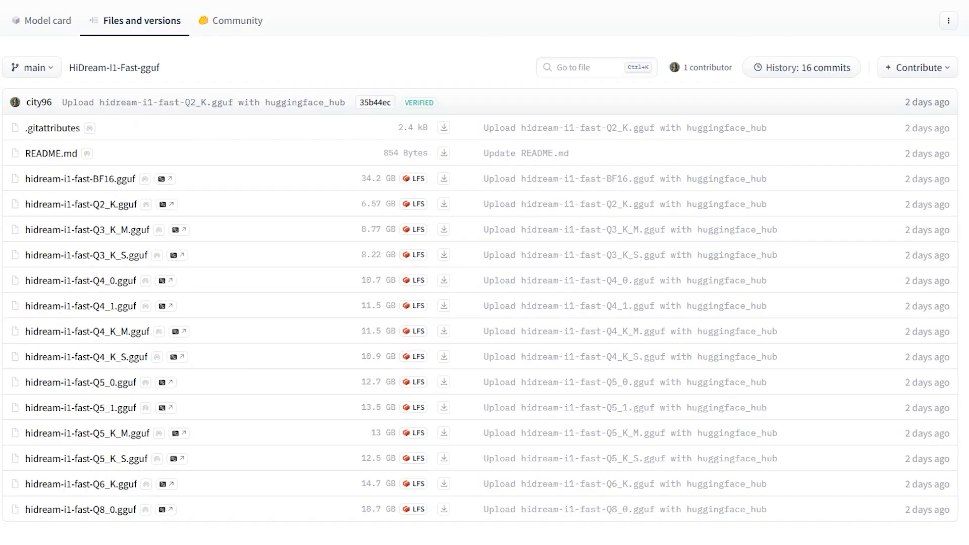
{"action": "left_click_drag", "start_coordinate": [1, 486], "coordinate": [146, 493]}
{"action": "left_click_drag", "start_coordinate": [1, 510], "coordinate": [151, 522]}
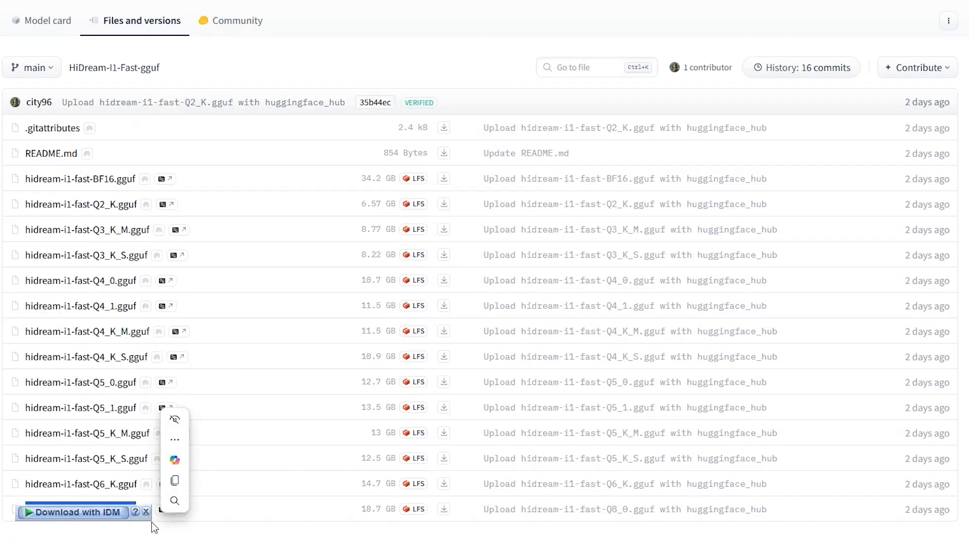
{"action": "left_click", "coordinate": [22, 515]}
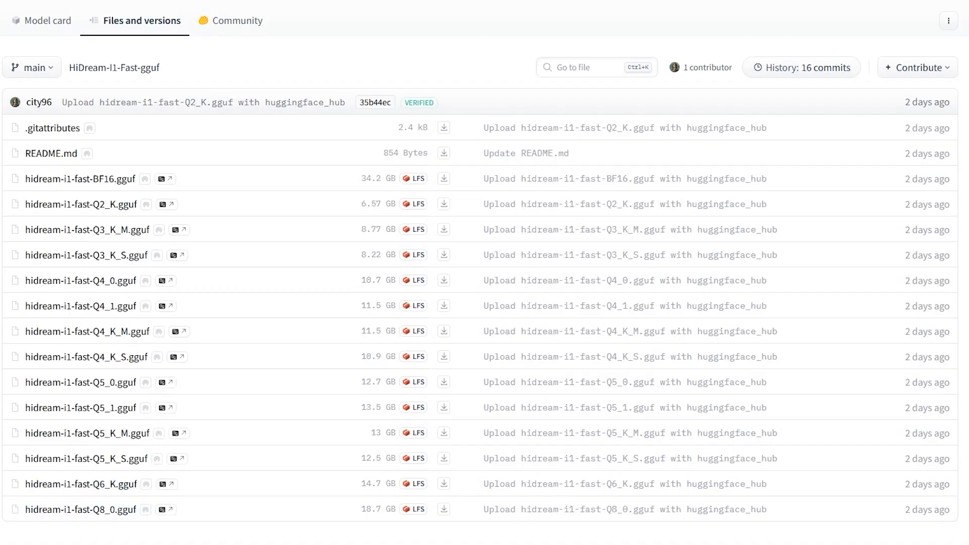
{"action": "scroll", "coordinate": [485, 303], "scroll_direction": "up", "scroll_amount": 3}
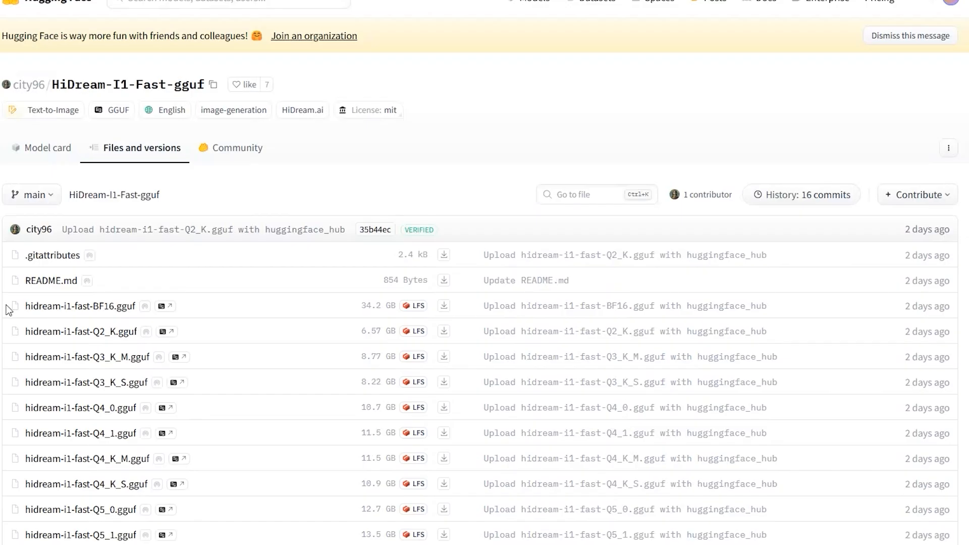
{"action": "left_click_drag", "start_coordinate": [8, 309], "coordinate": [786, 316]}
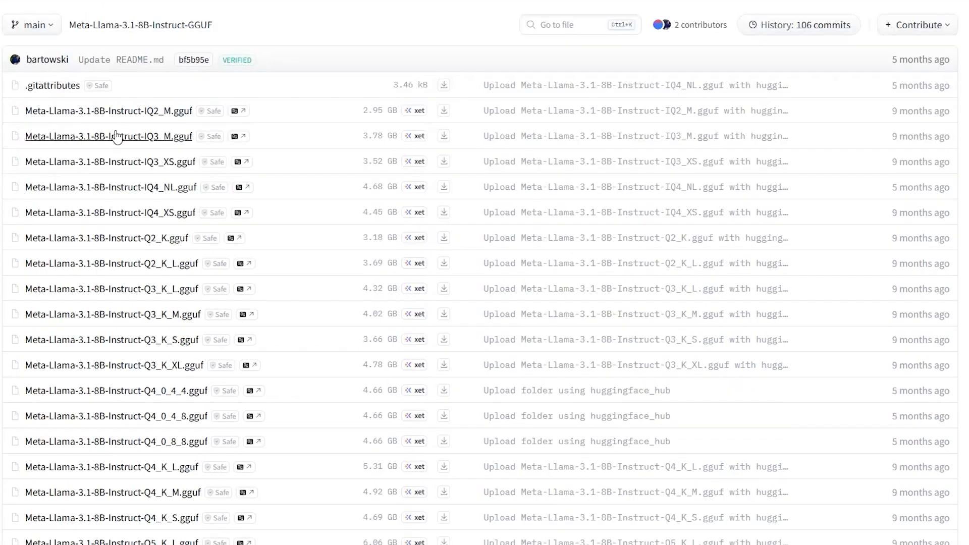
{"action": "scroll", "coordinate": [103, 132], "scroll_direction": "up", "scroll_amount": 4}
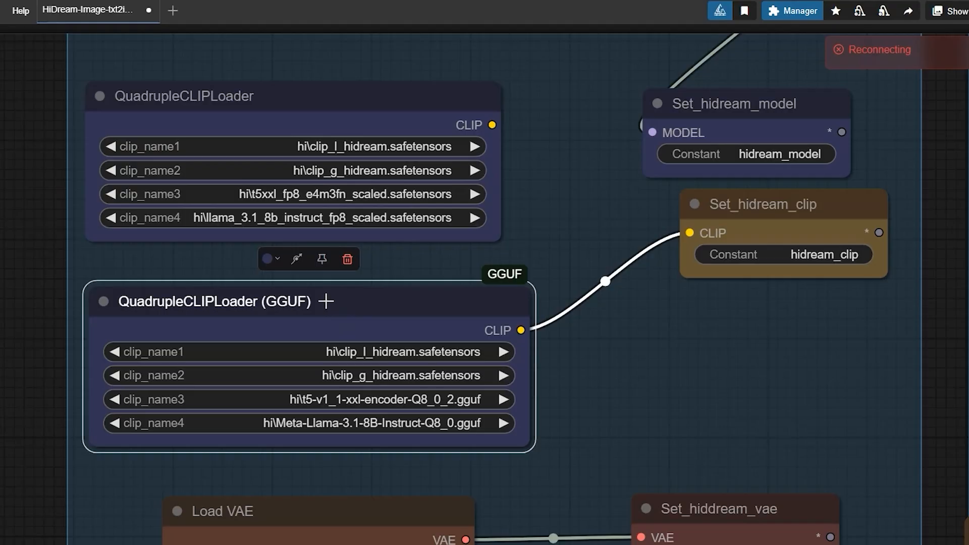
- Examine the Model Loader group in ComfyUI, comparing the Load Diffusion Model, Unet Loader (GGUF) and both QuadrupleCLIPLoader nodes
{"action": "scroll", "coordinate": [327, 301], "scroll_direction": "down", "scroll_amount": 3}
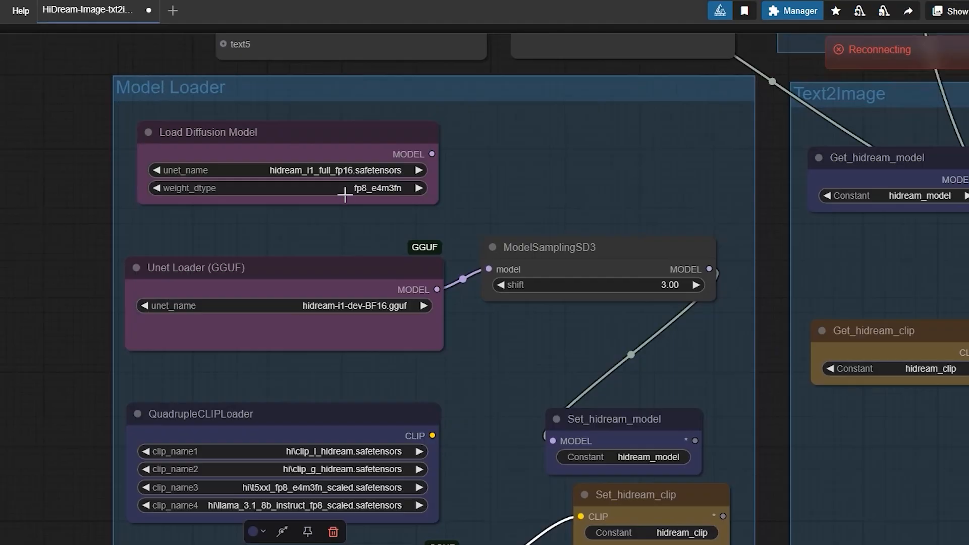
{"action": "left_click", "coordinate": [326, 143]}
{"action": "left_click_drag", "start_coordinate": [33, 298], "coordinate": [99, 205]}
{"action": "scroll", "coordinate": [99, 205], "scroll_direction": "down", "scroll_amount": 2}
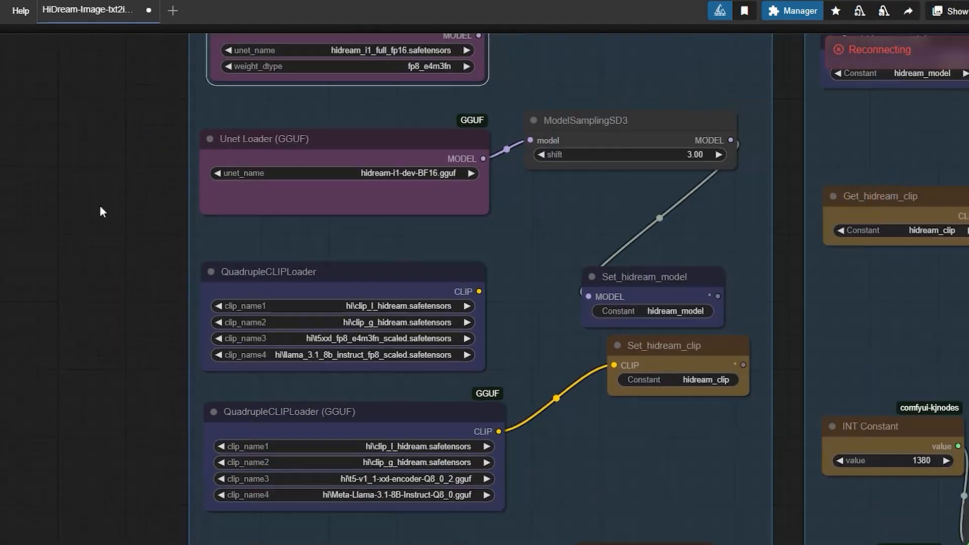
- Examine the QuadrupleCLIPLoader and Load Diffusion Model nodes, and list the GGUF models offered by Unet Loader (GGUF)
{"action": "left_click", "coordinate": [241, 273]}
{"action": "scroll", "coordinate": [139, 309], "scroll_direction": "down", "scroll_amount": 1}
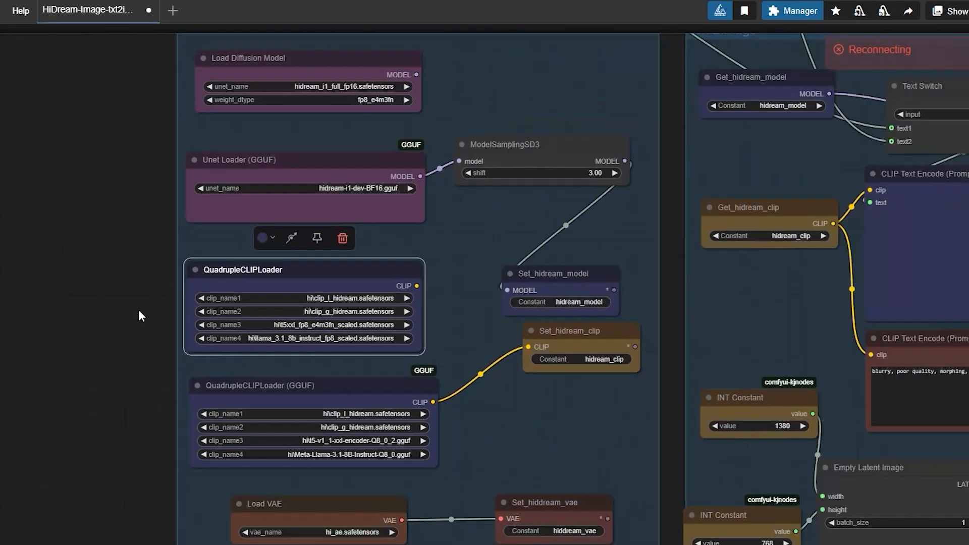
{"action": "scroll", "coordinate": [138, 310], "scroll_direction": "up", "scroll_amount": 2}
{"action": "left_click_drag", "start_coordinate": [139, 310], "coordinate": [95, 468]}
{"action": "scroll", "coordinate": [331, 318], "scroll_direction": "up", "scroll_amount": 2}
{"action": "left_click", "coordinate": [374, 326]}
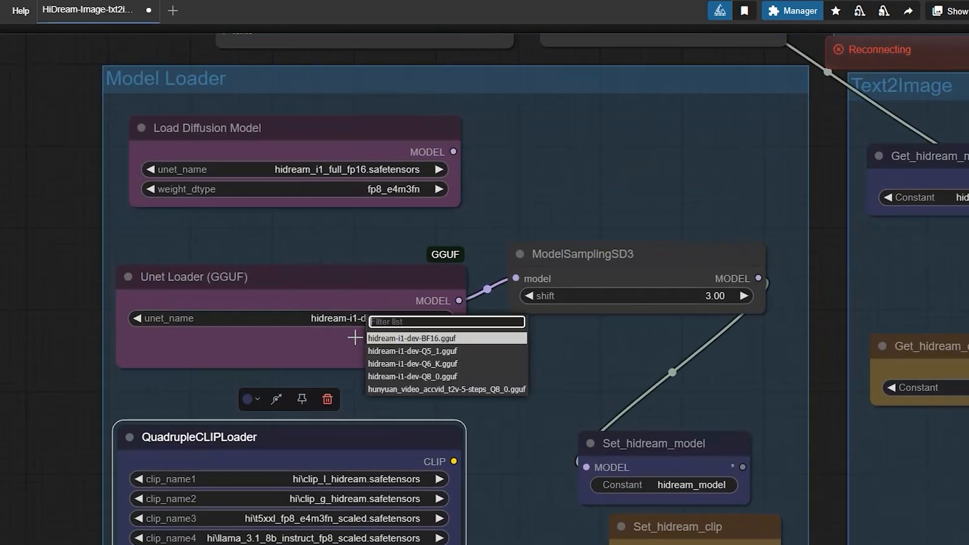
{"action": "left_click", "coordinate": [16, 375]}
{"action": "left_click_drag", "start_coordinate": [17, 376], "coordinate": [91, 153]}
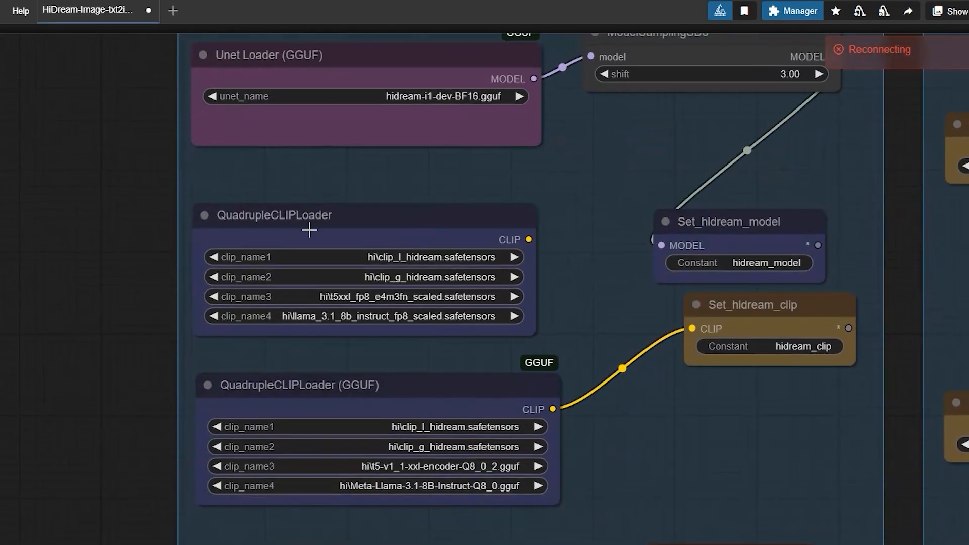
- Look over the QuadrupleCLIPLoader nodes and the Load VAE node feeding Set_hiddream_vae in the Model Loader group
{"action": "left_click", "coordinate": [310, 230]}
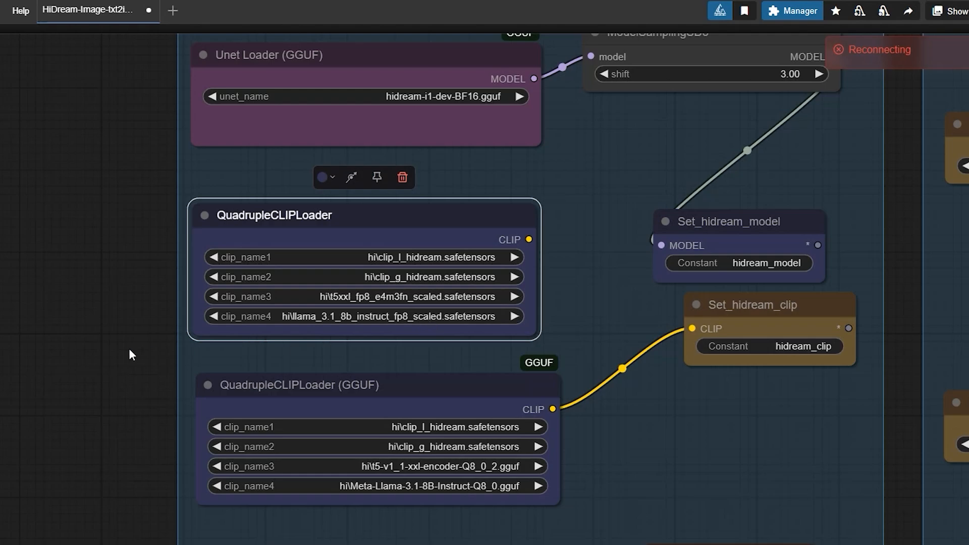
{"action": "left_click_drag", "start_coordinate": [130, 353], "coordinate": [68, 70]}
{"action": "left_click", "coordinate": [266, 301]}
{"action": "left_click_drag", "start_coordinate": [265, 302], "coordinate": [283, 305]}
{"action": "left_click_drag", "start_coordinate": [633, 301], "coordinate": [602, 309]}
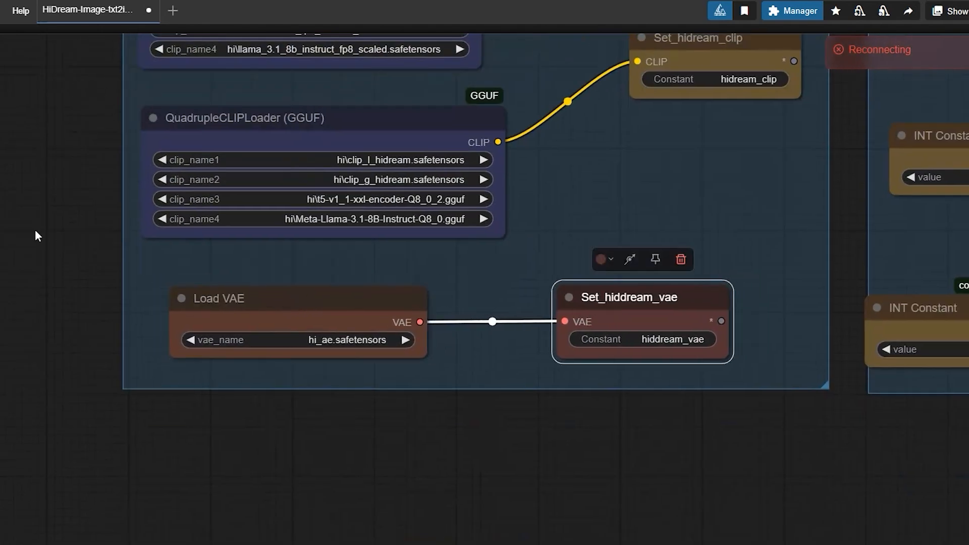
{"action": "scroll", "coordinate": [35, 229], "scroll_direction": "down", "scroll_amount": 2}
{"action": "left_click_drag", "start_coordinate": [45, 190], "coordinate": [38, 323]}
- Examine the Text Switch node in the Text2Image group and its text1 and text2 connections
{"action": "scroll", "coordinate": [39, 320], "scroll_direction": "down", "scroll_amount": 1}
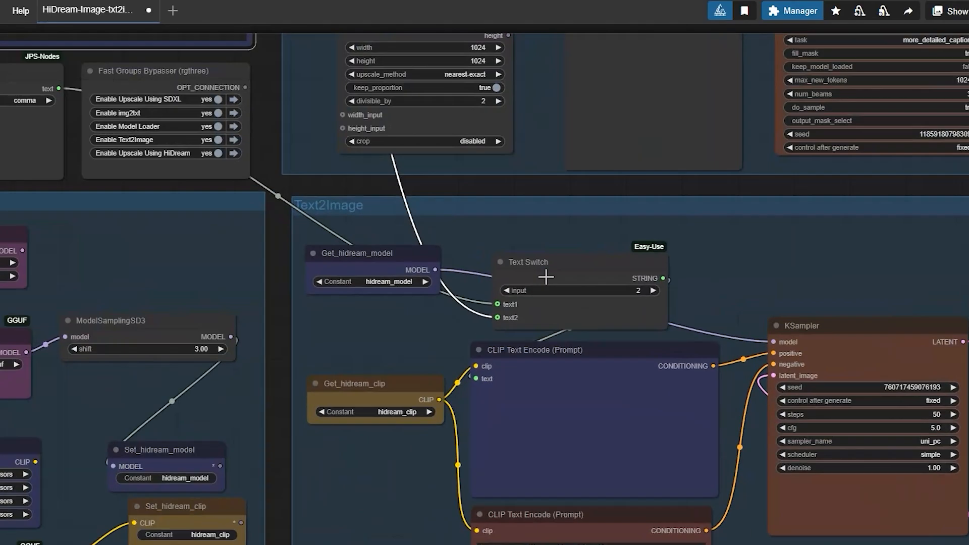
{"action": "scroll", "coordinate": [547, 274], "scroll_direction": "up", "scroll_amount": 6}
{"action": "scroll", "coordinate": [545, 277], "scroll_direction": "down", "scroll_amount": 3}
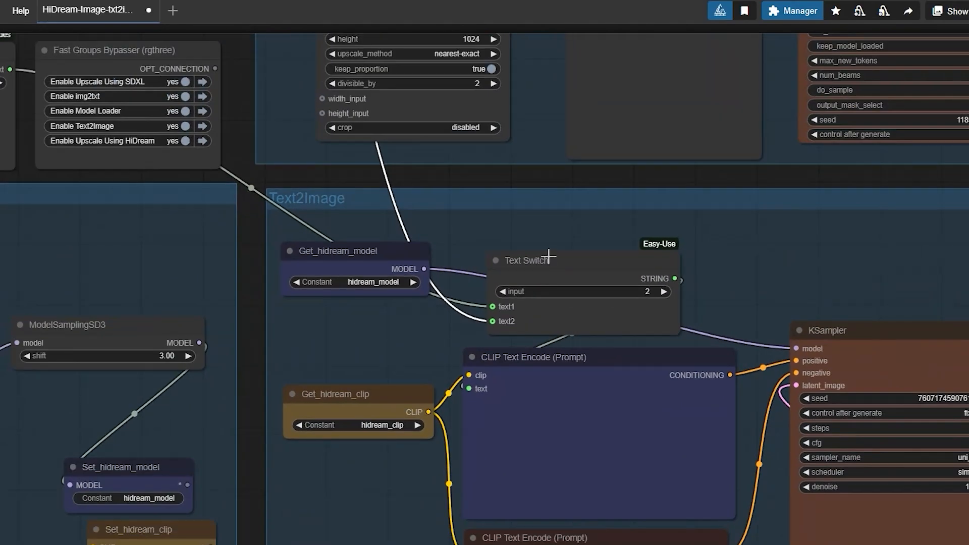
{"action": "scroll", "coordinate": [558, 265], "scroll_direction": "up", "scroll_amount": 1}
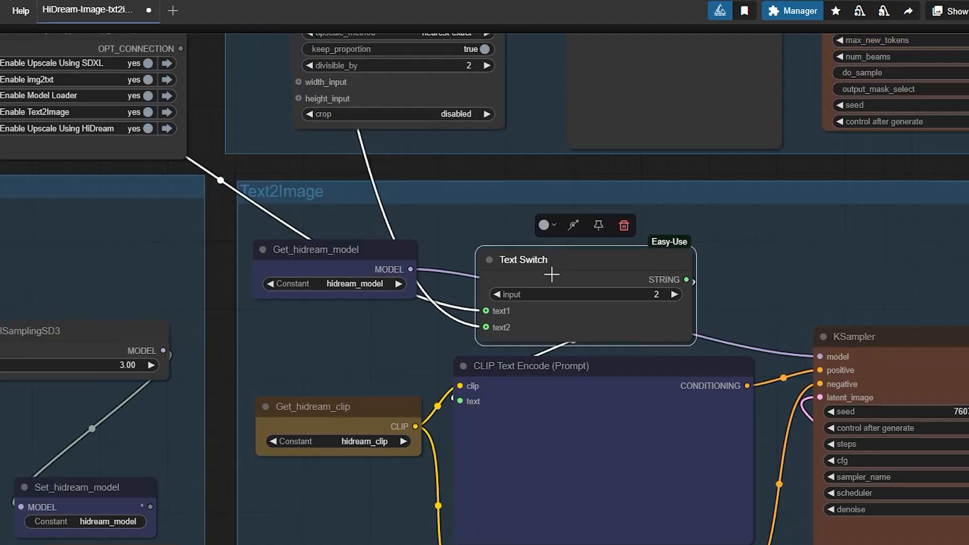
{"action": "left_click", "coordinate": [552, 275]}
{"action": "scroll", "coordinate": [659, 298], "scroll_direction": "down", "scroll_amount": 2}
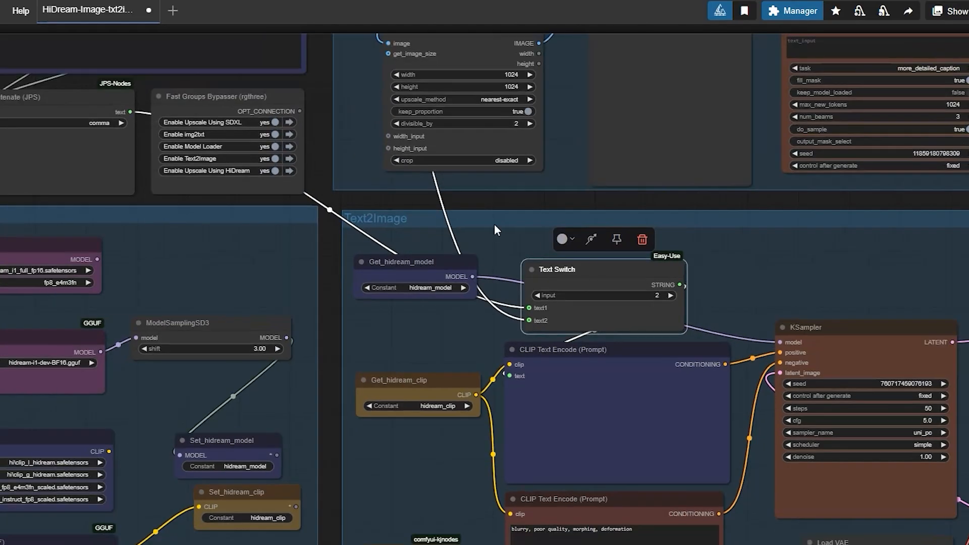
- Check the prompt in the Text node and set the Text Switch input to 1
{"action": "scroll", "coordinate": [494, 223], "scroll_direction": "down", "scroll_amount": 2}
{"action": "left_click_drag", "start_coordinate": [473, 188], "coordinate": [790, 358]}
{"action": "scroll", "coordinate": [322, 129], "scroll_direction": "up", "scroll_amount": 4}
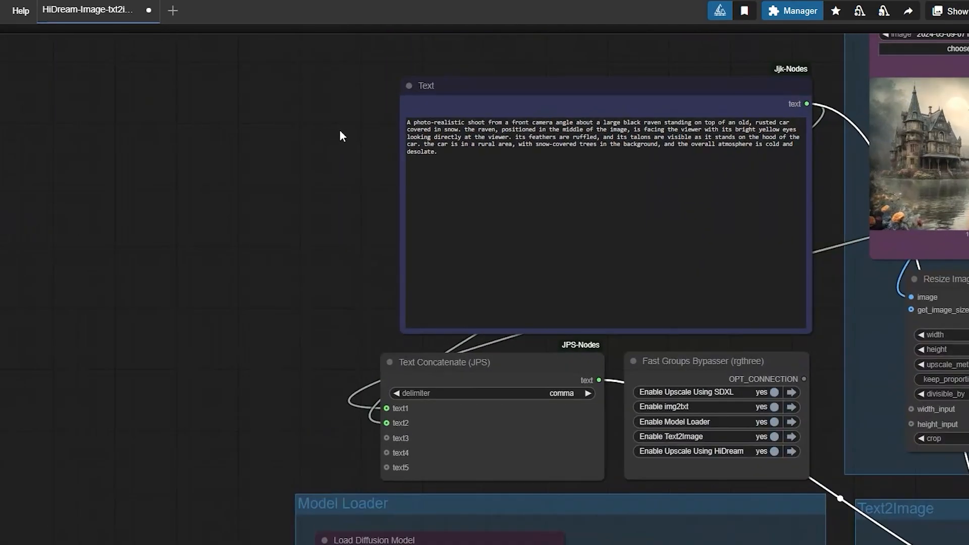
{"action": "scroll", "coordinate": [343, 134], "scroll_direction": "down", "scroll_amount": 2}
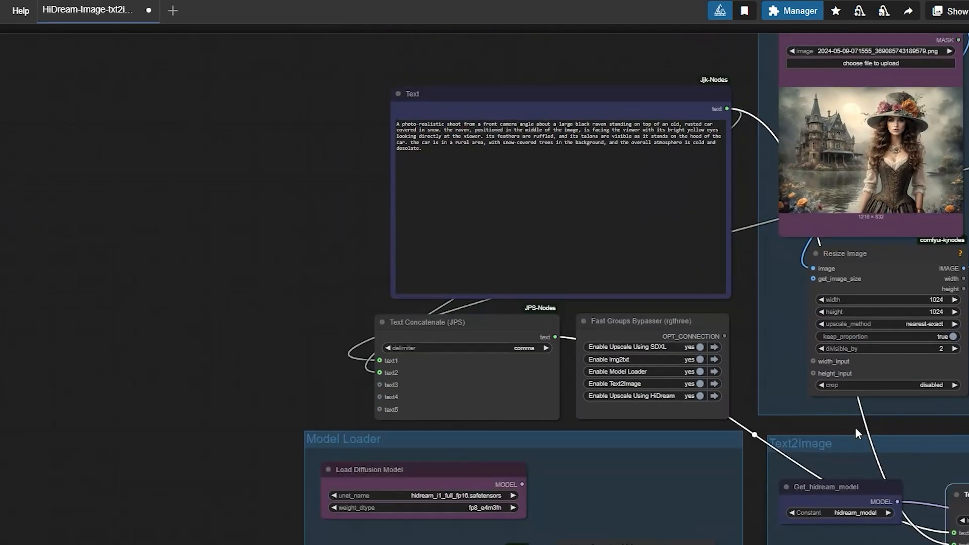
{"action": "left_click_drag", "start_coordinate": [857, 431], "coordinate": [424, 274]}
{"action": "scroll", "coordinate": [530, 328], "scroll_direction": "up", "scroll_amount": 2}
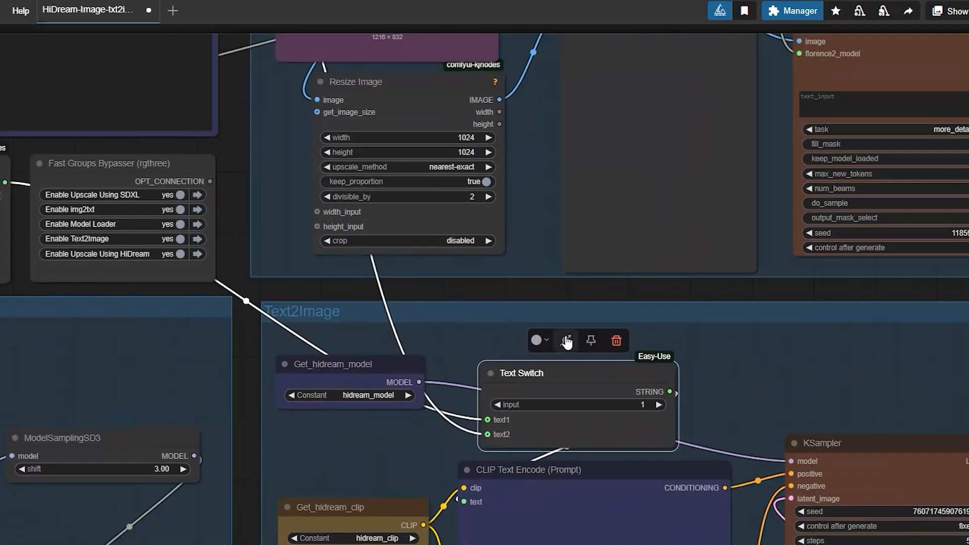
- Examine the img2txt group's DownloadAndLoadFlorence2Model and Resize Image nodes and the prompt in the Text node
{"action": "scroll", "coordinate": [578, 310], "scroll_direction": "down", "scroll_amount": 3}
{"action": "left_click_drag", "start_coordinate": [594, 293], "coordinate": [502, 491]}
{"action": "scroll", "coordinate": [525, 193], "scroll_direction": "down", "scroll_amount": 1}
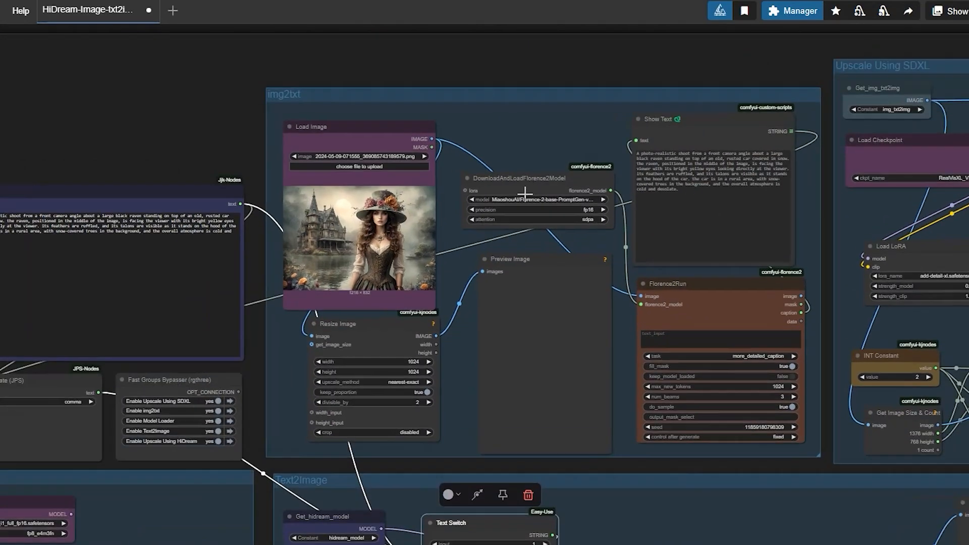
{"action": "scroll", "coordinate": [525, 193], "scroll_direction": "up", "scroll_amount": 8}
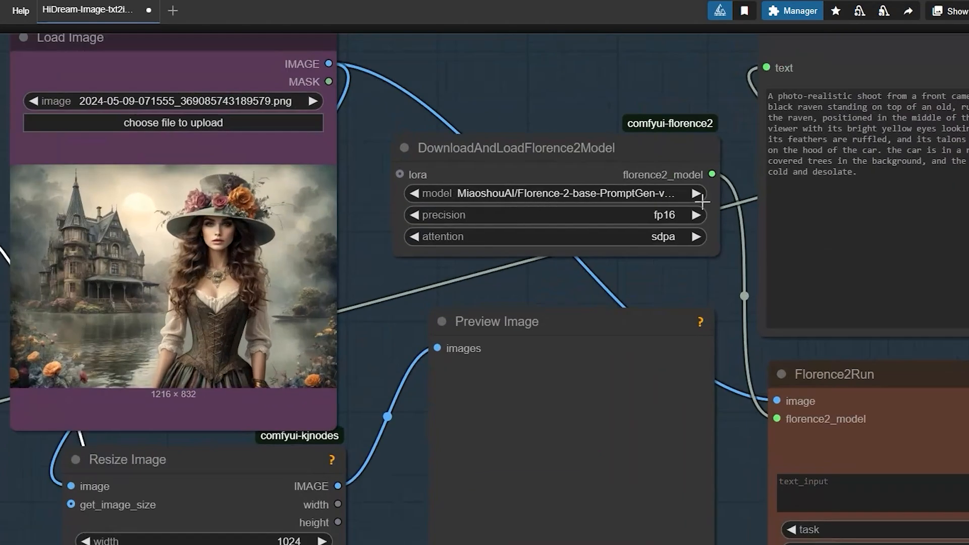
{"action": "scroll", "coordinate": [752, 187], "scroll_direction": "down", "scroll_amount": 3}
{"action": "scroll", "coordinate": [395, 317], "scroll_direction": "down", "scroll_amount": 1}
{"action": "left_click_drag", "start_coordinate": [395, 316], "coordinate": [571, 275]}
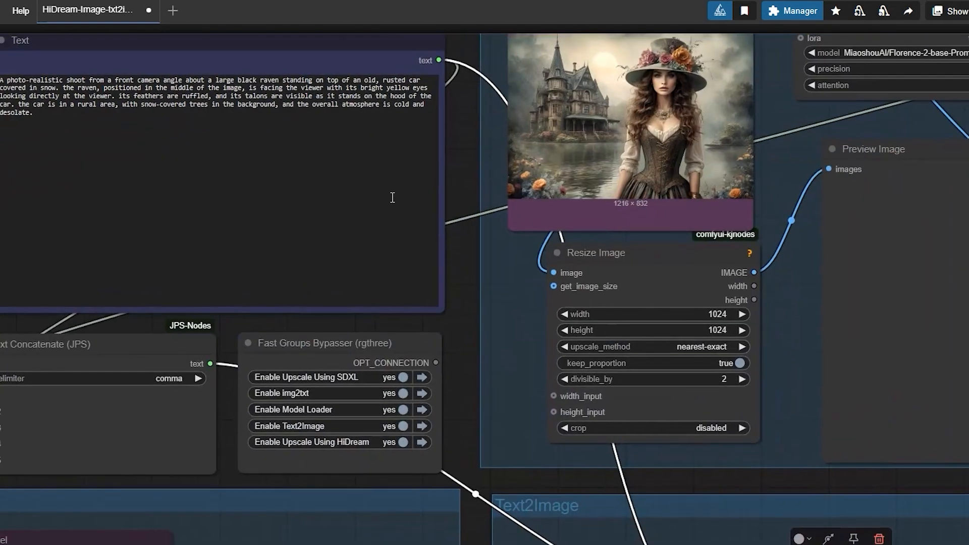
{"action": "left_click", "coordinate": [393, 197]}
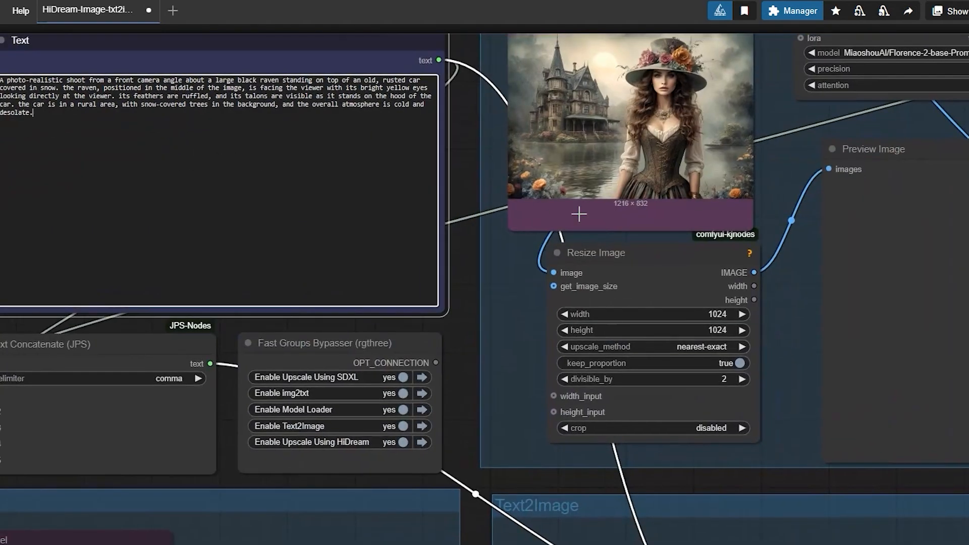
- Review how the img2txt group captions the loaded image, from Load Image through the Florence2 nodes to Show Text
{"action": "scroll", "coordinate": [578, 214], "scroll_direction": "down", "scroll_amount": 2}
{"action": "left_click_drag", "start_coordinate": [735, 213], "coordinate": [507, 238]}
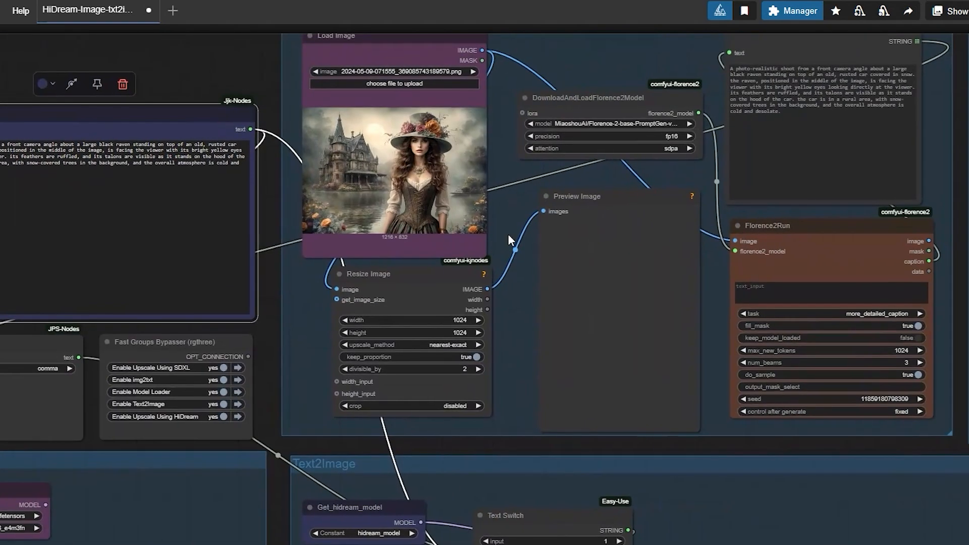
{"action": "scroll", "coordinate": [515, 212], "scroll_direction": "up", "scroll_amount": 5}
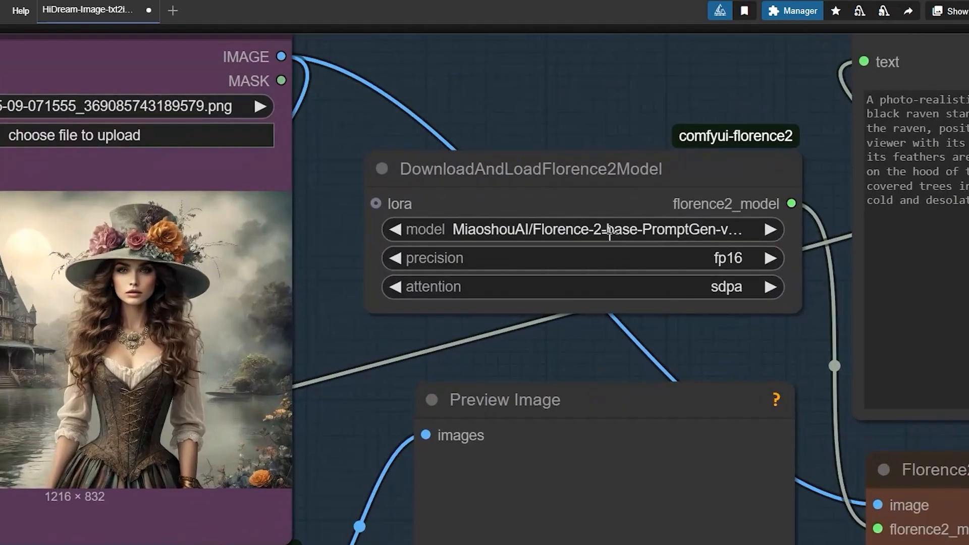
{"action": "scroll", "coordinate": [610, 233], "scroll_direction": "down", "scroll_amount": 3}
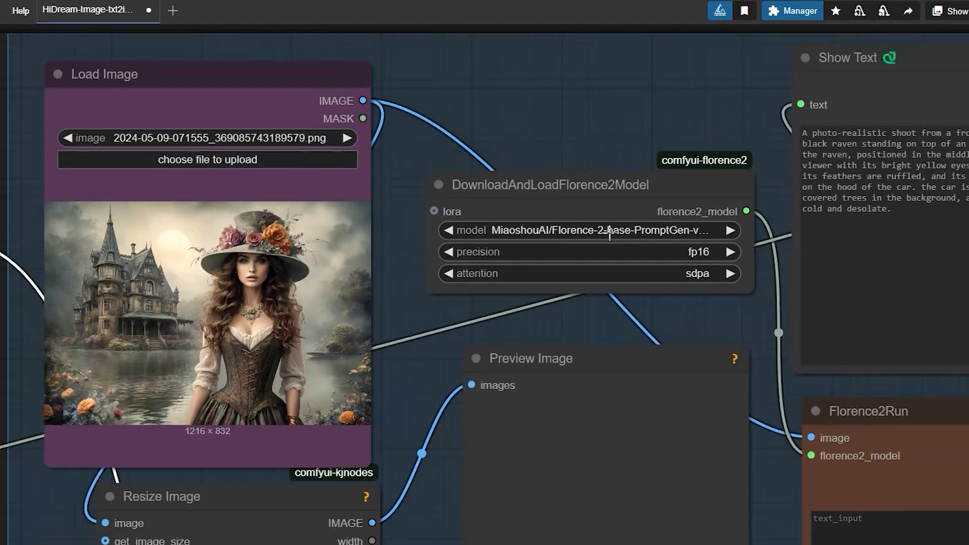
{"action": "scroll", "coordinate": [609, 232], "scroll_direction": "down", "scroll_amount": 2}
{"action": "left_click", "coordinate": [854, 215]}
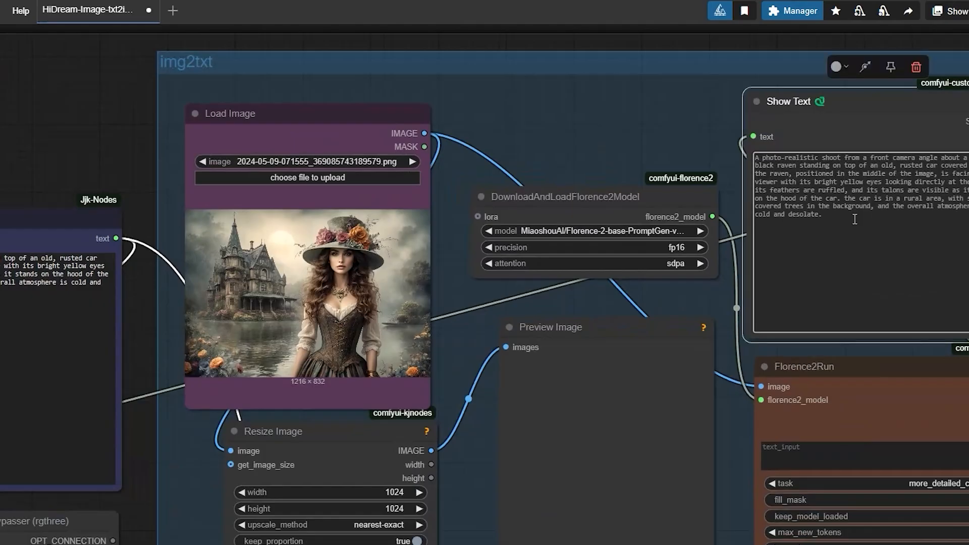
{"action": "left_click_drag", "start_coordinate": [476, 328], "coordinate": [618, 127]}
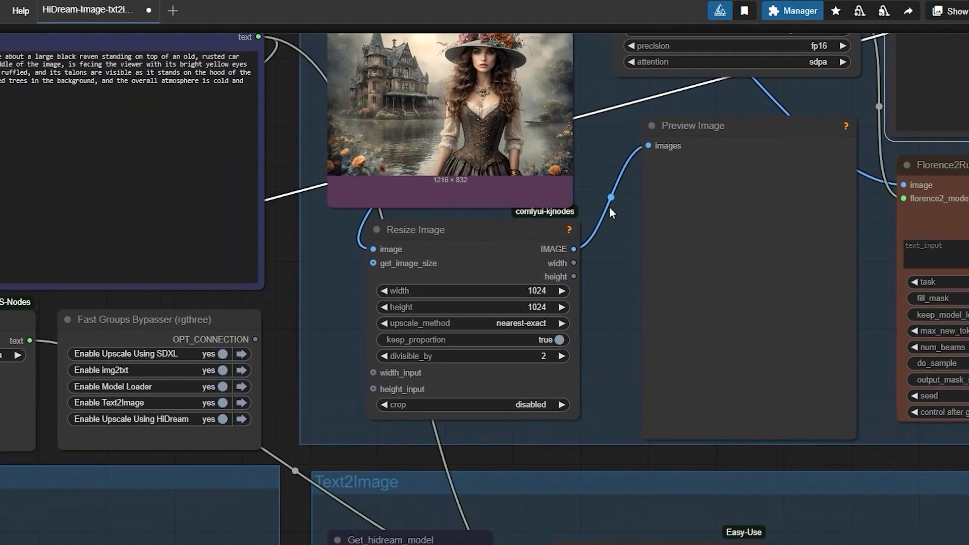
{"action": "scroll", "coordinate": [609, 208], "scroll_direction": "down", "scroll_amount": 1}
{"action": "left_click_drag", "start_coordinate": [602, 258], "coordinate": [524, 336]}
{"action": "scroll", "coordinate": [608, 247], "scroll_direction": "down", "scroll_amount": 2}
{"action": "scroll", "coordinate": [524, 336], "scroll_direction": "up", "scroll_amount": 1}
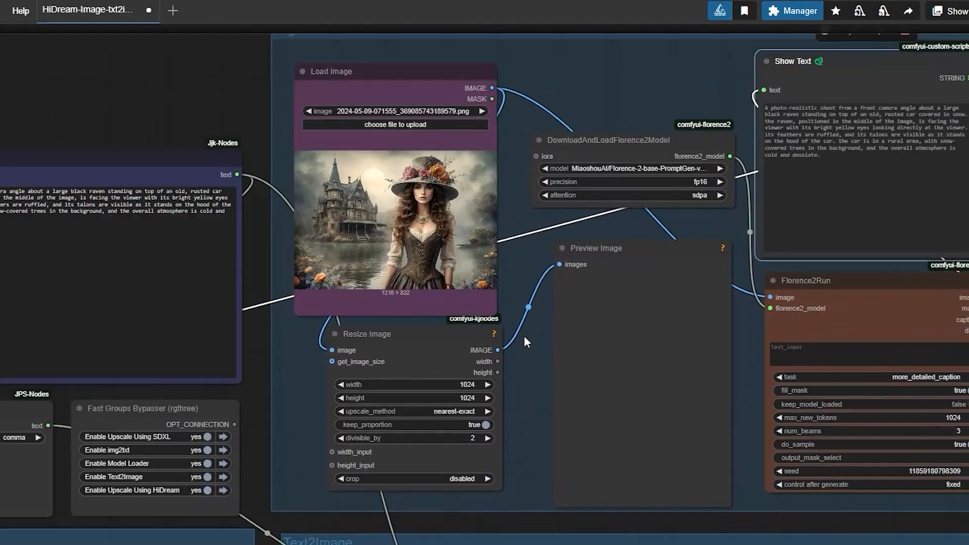
{"action": "scroll", "coordinate": [525, 341], "scroll_direction": "up", "scroll_amount": 2}
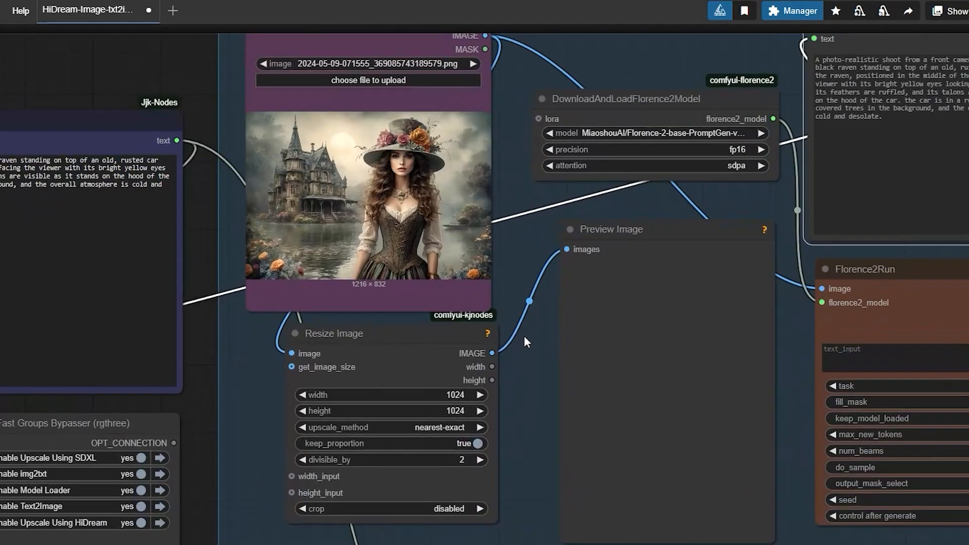
{"action": "scroll", "coordinate": [523, 336], "scroll_direction": "down", "scroll_amount": 3}
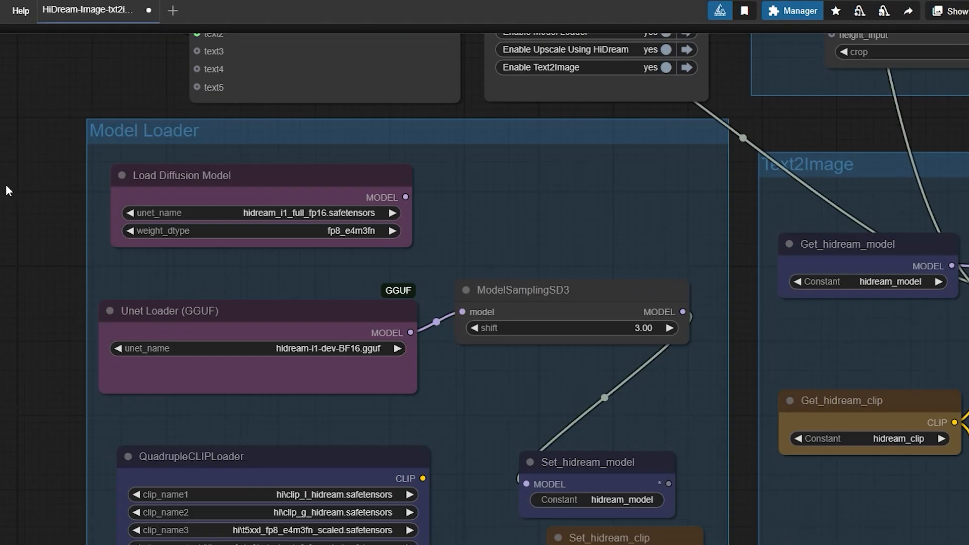
- Choose hidream_i1_full_fp16.safetensors in Load Diffusion Model and connect its MODEL output to the ModelSamplingSD3 model input
{"action": "mouse_move", "coordinate": [9, 190]}
{"action": "left_mouse_down"}
{"action": "mouse_move", "coordinate": [82, 185]}
{"action": "mouse_move", "coordinate": [0, 192]}
{"action": "left_mouse_up"}
{"action": "scroll", "coordinate": [82, 185], "scroll_direction": "up", "scroll_amount": 5}
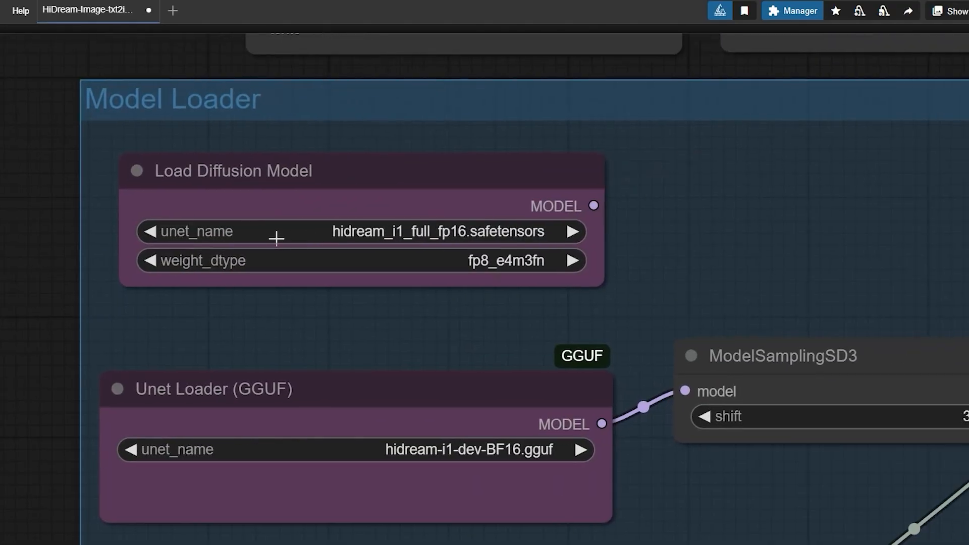
{"action": "left_click", "coordinate": [369, 241]}
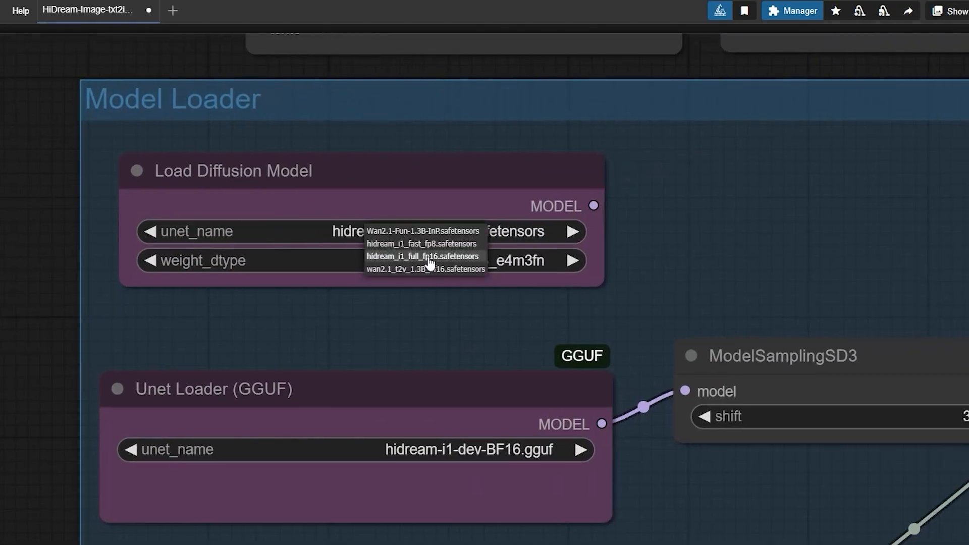
{"action": "left_click", "coordinate": [426, 256]}
{"action": "scroll", "coordinate": [102, 228], "scroll_direction": "down", "scroll_amount": 1}
{"action": "scroll", "coordinate": [102, 229], "scroll_direction": "down", "scroll_amount": 2}
{"action": "left_click_drag", "start_coordinate": [7, 243], "coordinate": [18, 136]}
{"action": "left_click_drag", "start_coordinate": [512, 172], "coordinate": [552, 244]}
- Bypass the Unet Loader (GGUF) node
{"action": "left_click", "coordinate": [342, 251]}
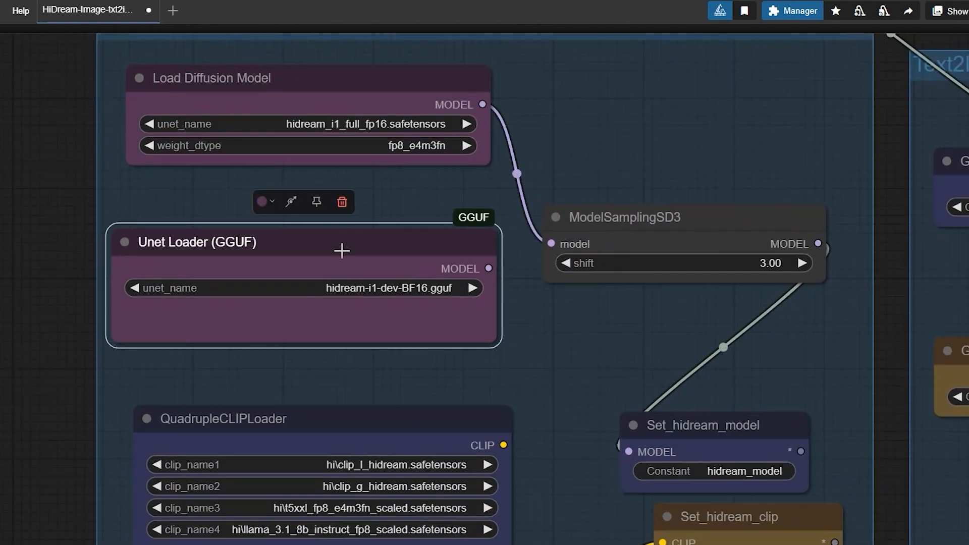
{"action": "right_click", "coordinate": [340, 250]}
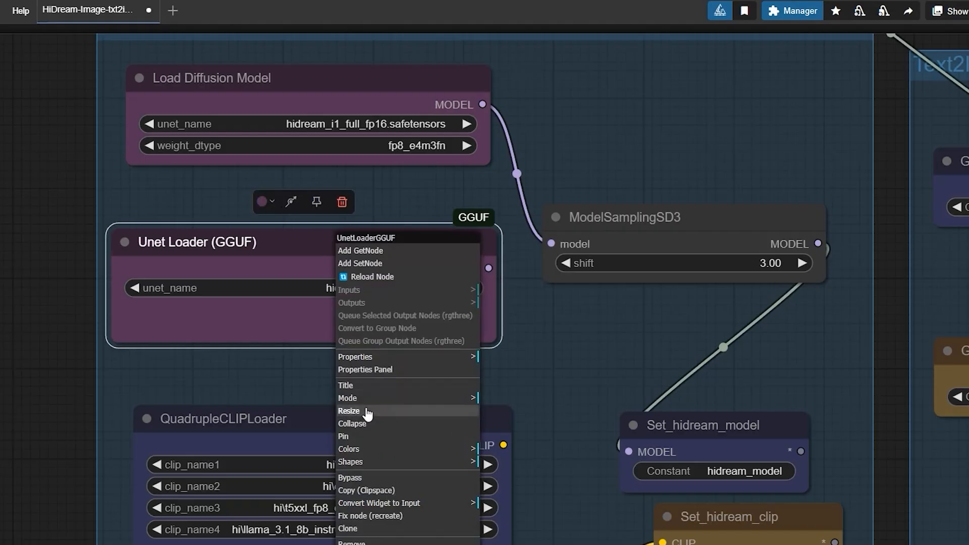
{"action": "left_click", "coordinate": [373, 477]}
- Connect the CLIP output of the non-GGUF QuadrupleCLIPLoader to the Set_hidream_clip node
{"action": "left_click_drag", "start_coordinate": [38, 392], "coordinate": [65, 188]}
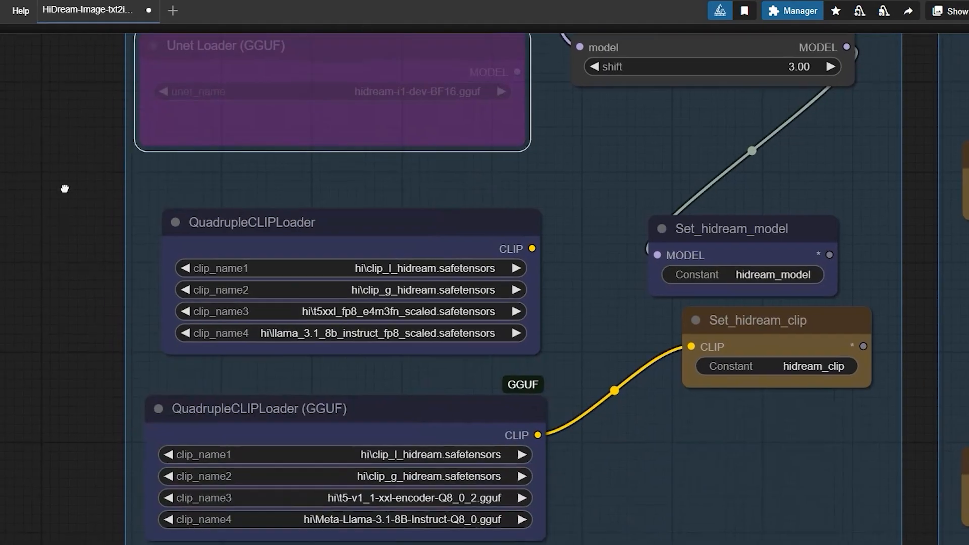
{"action": "scroll", "coordinate": [65, 191], "scroll_direction": "down", "scroll_amount": 1}
{"action": "left_click", "coordinate": [263, 231]}
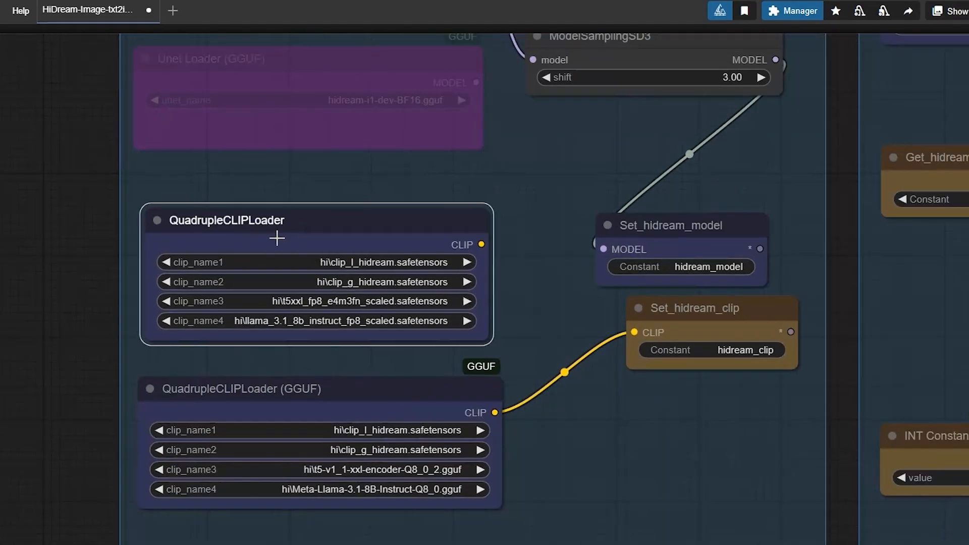
{"action": "left_click_drag", "start_coordinate": [482, 243], "coordinate": [637, 333]}
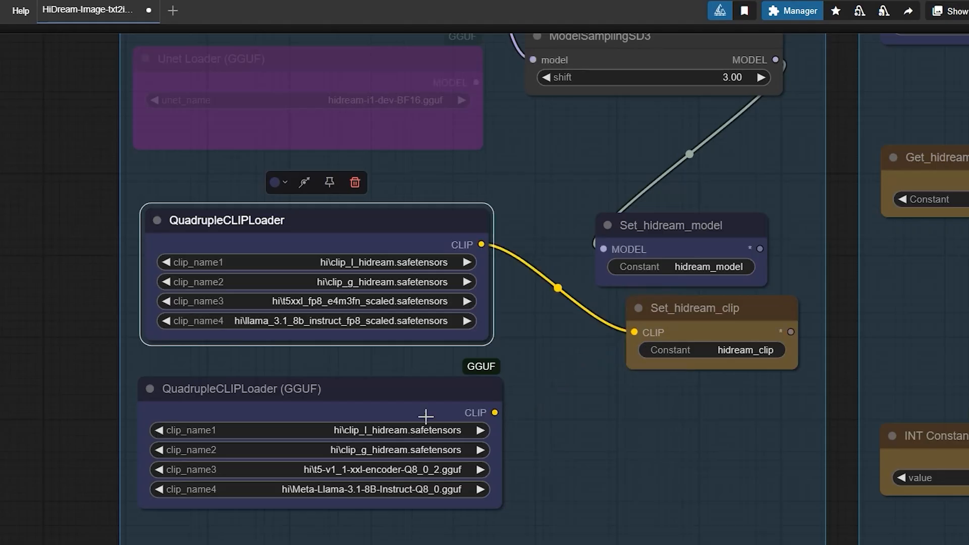
- Bypass the QuadrupleCLIPLoader (GGUF) node
{"action": "left_click", "coordinate": [394, 394]}
{"action": "right_click", "coordinate": [395, 394]}
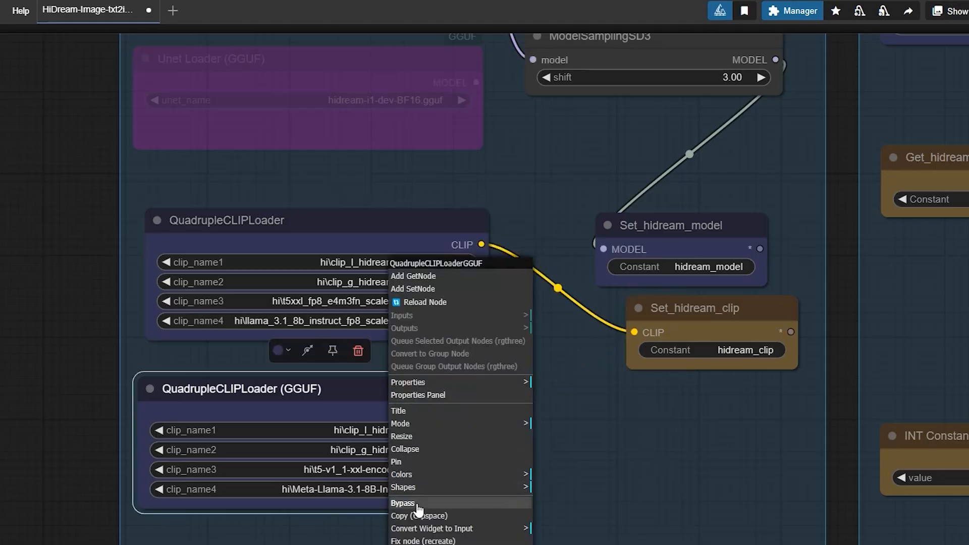
{"action": "left_click", "coordinate": [403, 503]}
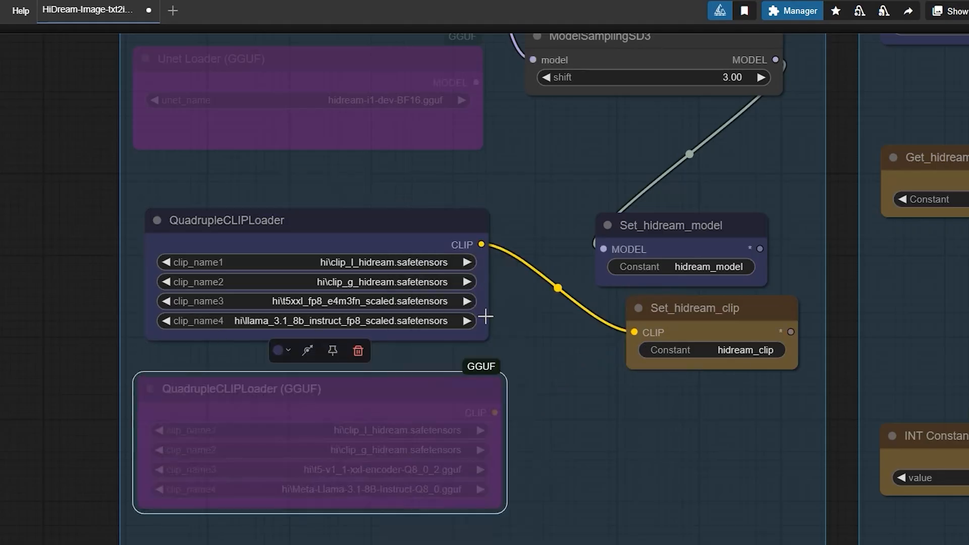
- Look over the Set_hidream_clip node and the Text2Image group's prompt encoders, INT Constant and Empty Latent Image nodes
{"action": "scroll", "coordinate": [486, 316], "scroll_direction": "down", "scroll_amount": 3}
{"action": "scroll", "coordinate": [640, 325], "scroll_direction": "up", "scroll_amount": 1}
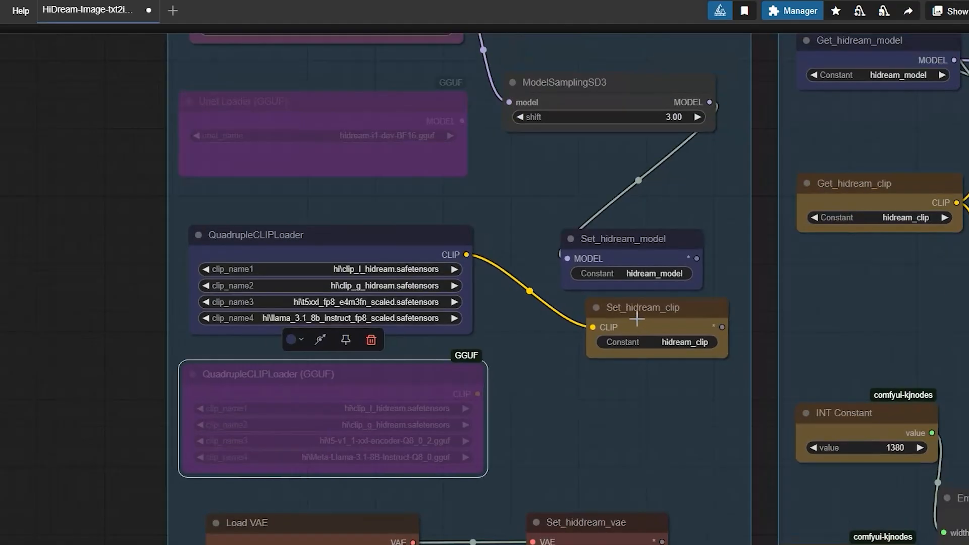
{"action": "left_click", "coordinate": [635, 310]}
{"action": "left_click_drag", "start_coordinate": [755, 287], "coordinate": [308, 190]}
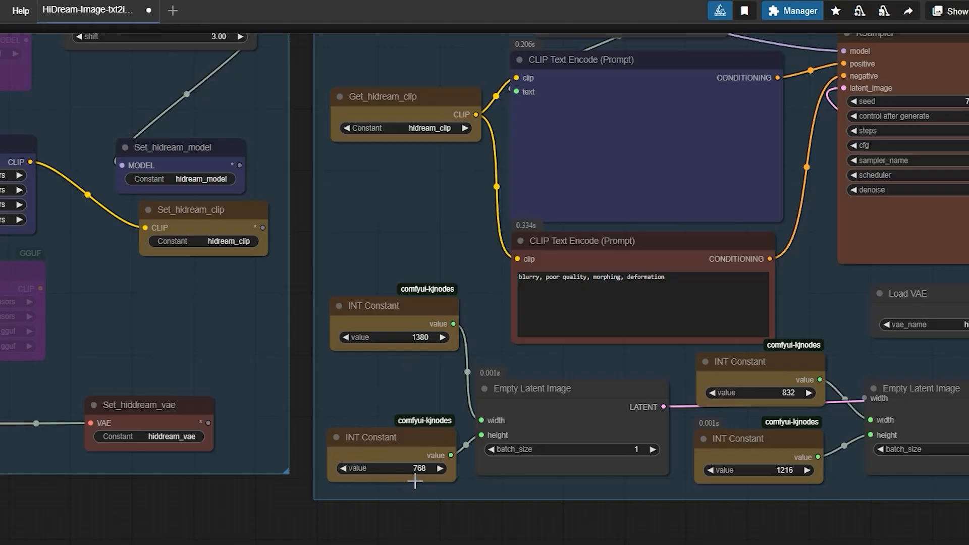
- Set the steps of the KSampler in the Text2Image group to 28
{"action": "scroll", "coordinate": [411, 510], "scroll_direction": "down", "scroll_amount": 1}
{"action": "left_click_drag", "start_coordinate": [779, 328], "coordinate": [718, 469]}
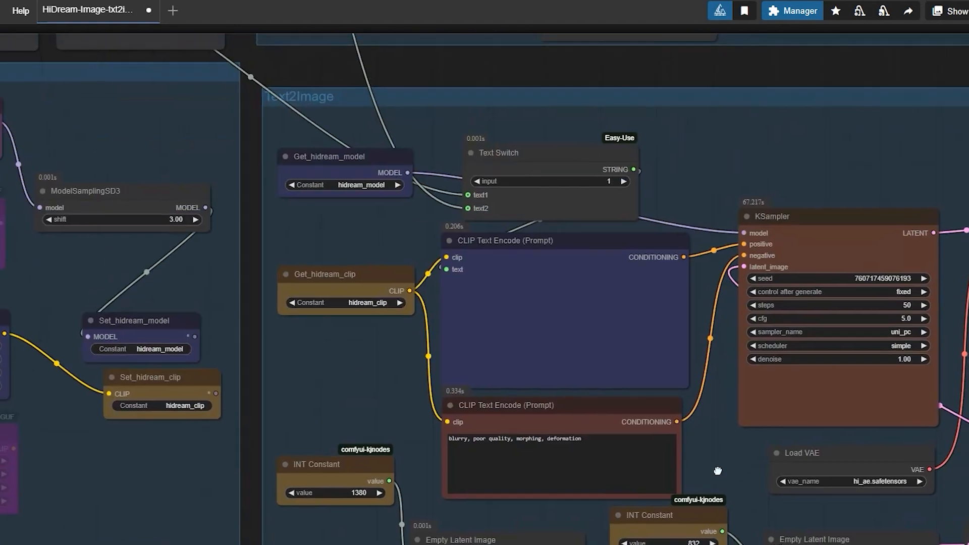
{"action": "scroll", "coordinate": [809, 368], "scroll_direction": "up", "scroll_amount": 4}
{"action": "left_click_drag", "start_coordinate": [681, 302], "coordinate": [626, 307]}
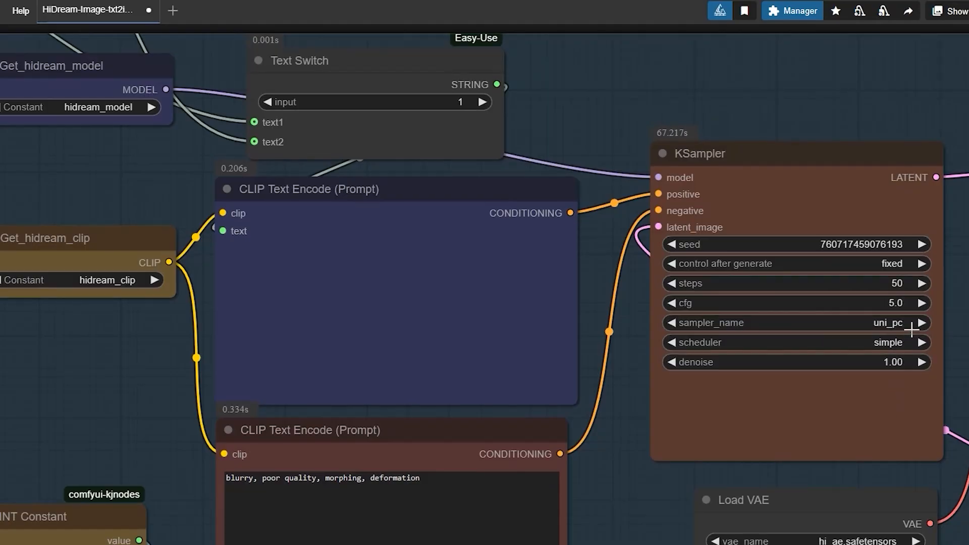
{"action": "left_click", "coordinate": [903, 288]}
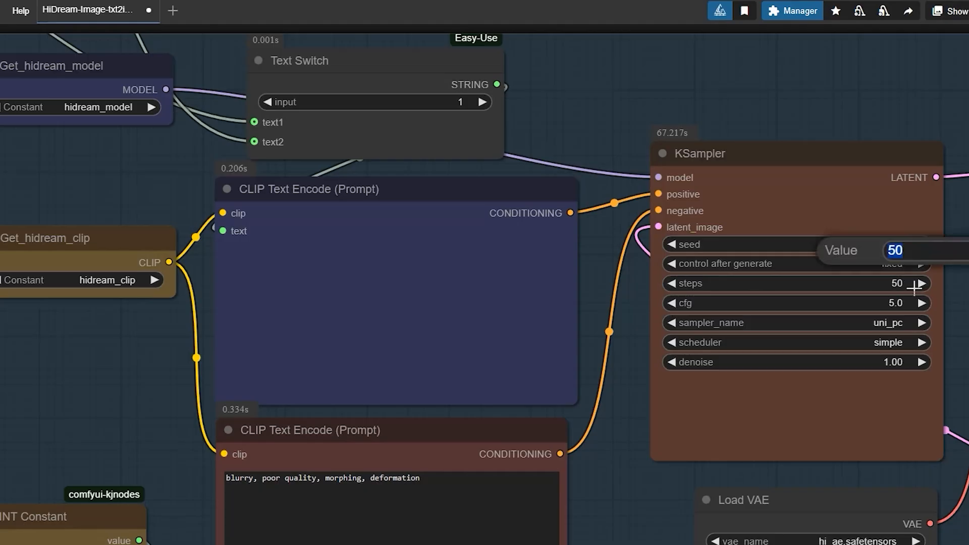
{"action": "type", "text": "28"}
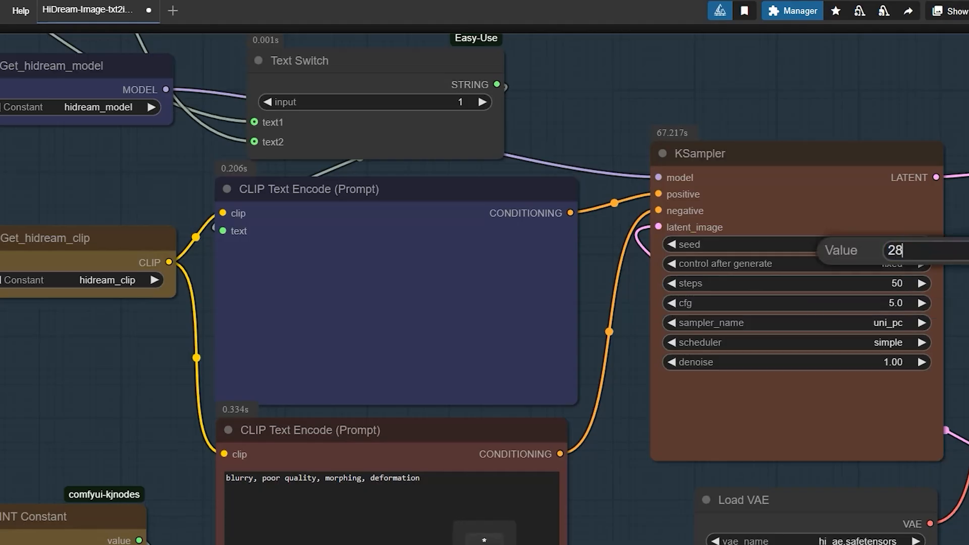
{"action": "key", "text": "Return"}
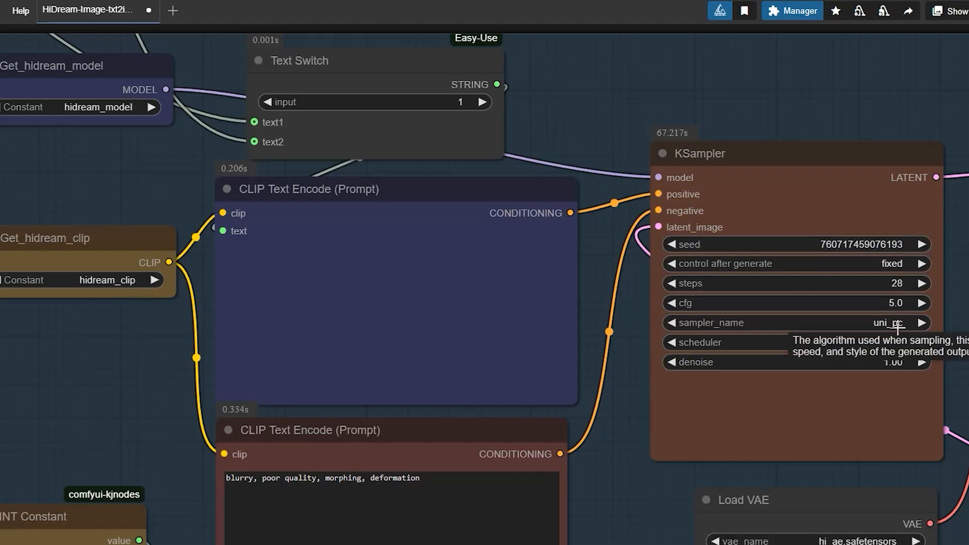
{"action": "left_click", "coordinate": [898, 280]}
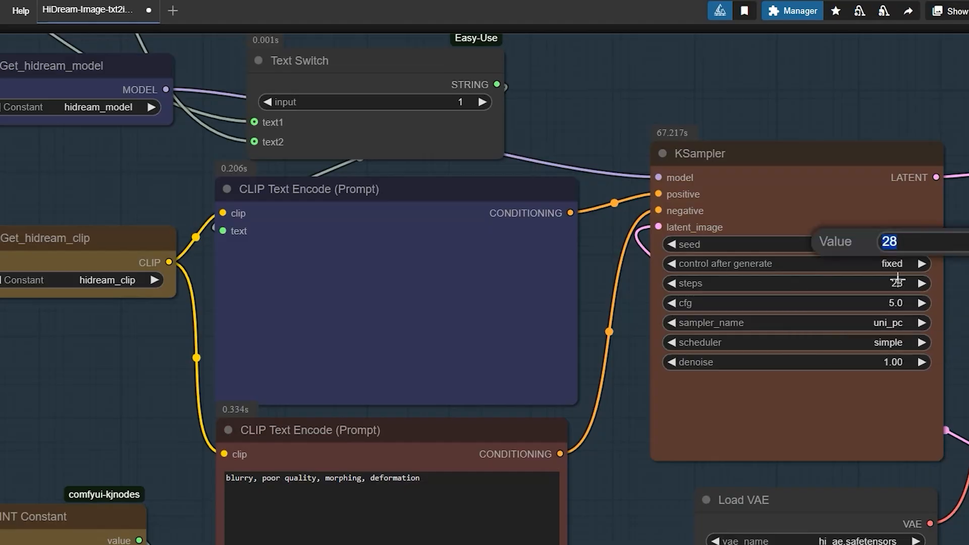
{"action": "type", "text": "28"}
{"action": "key", "text": "Return"}
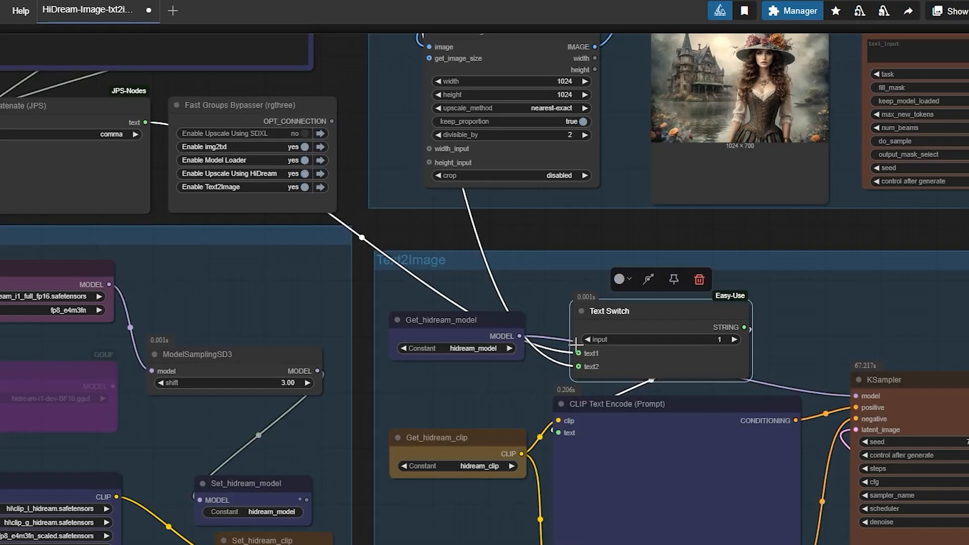
- Clear the existing prompt in the Text node and start a new one beginning with "cinemat"
{"action": "scroll", "coordinate": [714, 338], "scroll_direction": "up", "scroll_amount": 3}
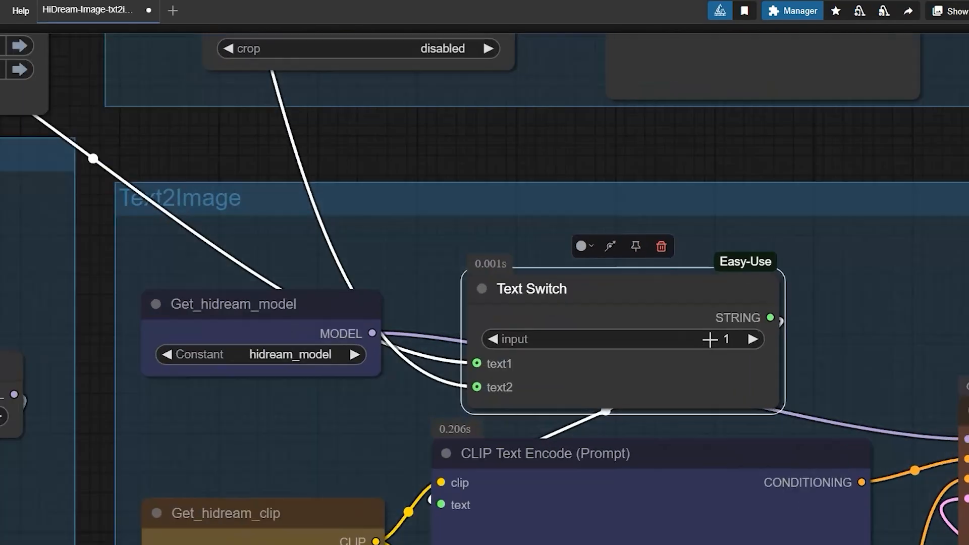
{"action": "scroll", "coordinate": [736, 336], "scroll_direction": "down", "scroll_amount": 2}
{"action": "scroll", "coordinate": [710, 335], "scroll_direction": "up", "scroll_amount": 1}
{"action": "scroll", "coordinate": [676, 250], "scroll_direction": "up", "scroll_amount": 5}
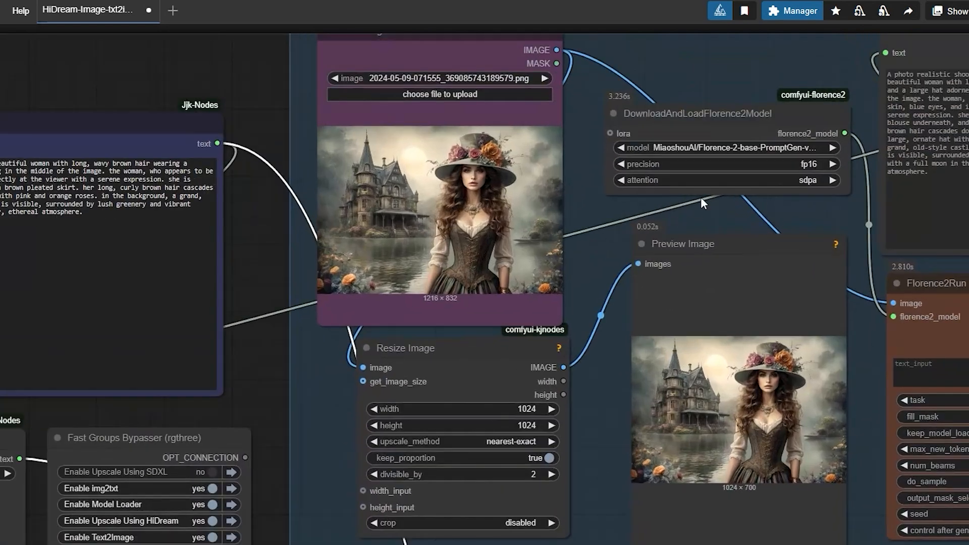
{"action": "left_click_drag", "start_coordinate": [846, 212], "coordinate": [671, 242]}
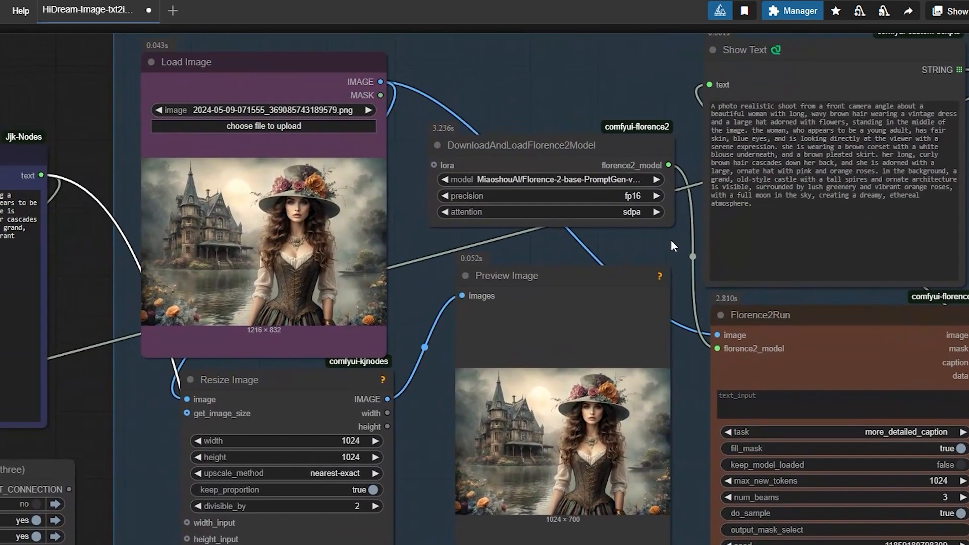
{"action": "scroll", "coordinate": [584, 259], "scroll_direction": "down", "scroll_amount": 2}
{"action": "left_click_drag", "start_coordinate": [423, 269], "coordinate": [723, 265]}
{"action": "left_click", "coordinate": [374, 253]}
{"action": "key", "text": "ctrl+a"}
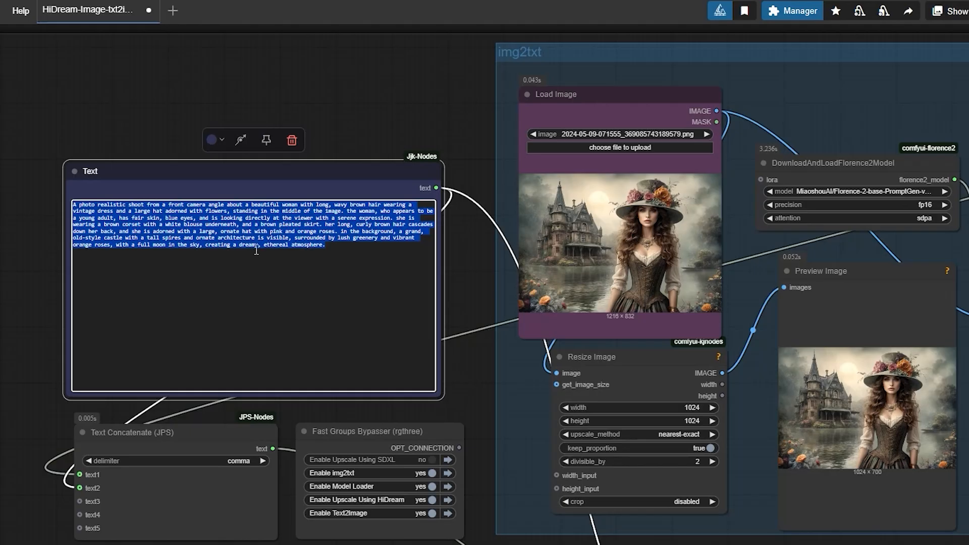
{"action": "key", "text": "BackSpace"}
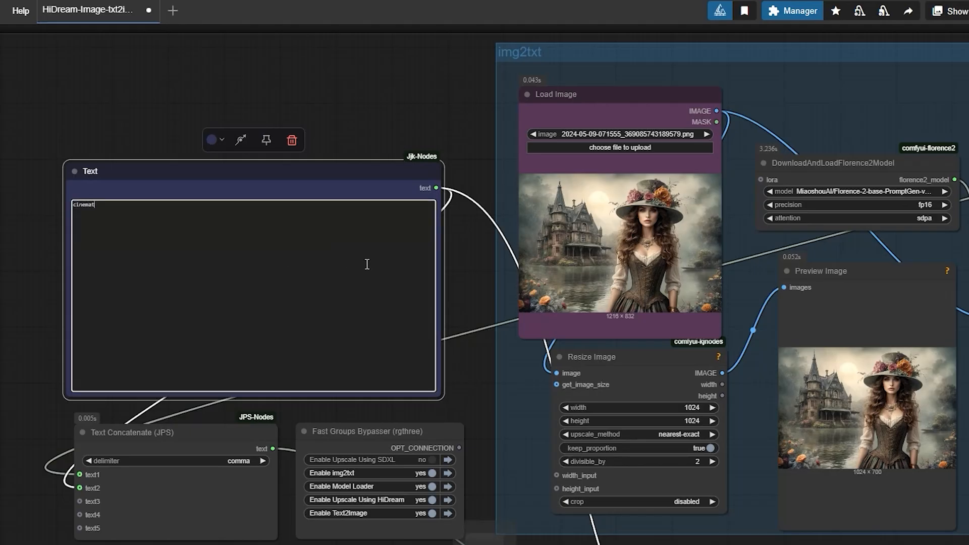
- Compare the generated castle portrait with the source image and examine it up close in the Image Comparer node
{"action": "scroll", "coordinate": [472, 351], "scroll_direction": "down", "scroll_amount": 1}
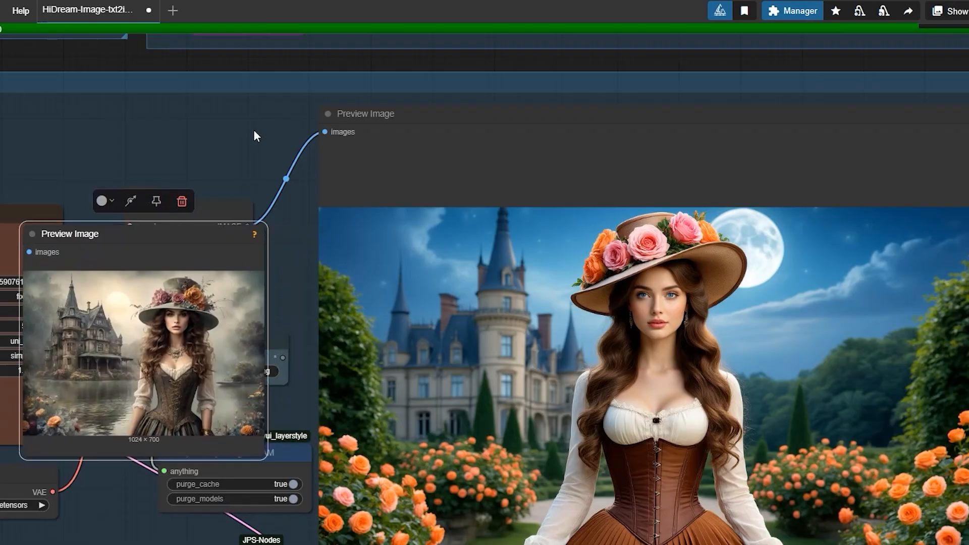
{"action": "scroll", "coordinate": [253, 129], "scroll_direction": "down", "scroll_amount": 2}
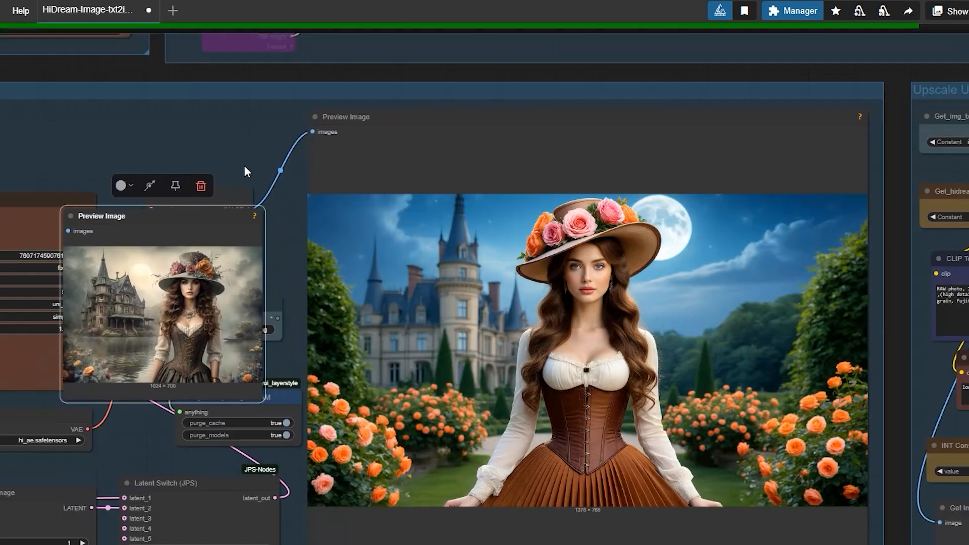
{"action": "scroll", "coordinate": [228, 286], "scroll_direction": "up", "scroll_amount": 3}
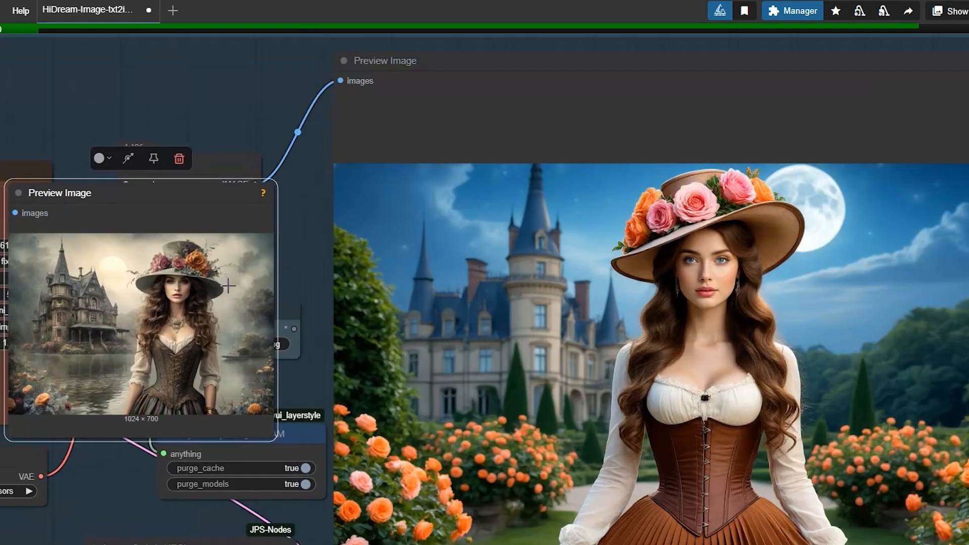
{"action": "scroll", "coordinate": [335, 404], "scroll_direction": "down", "scroll_amount": 1}
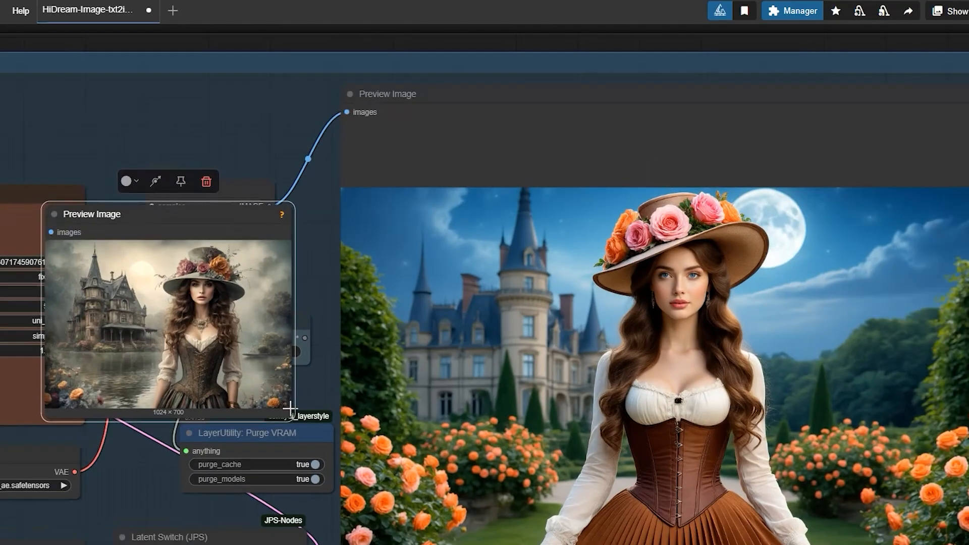
{"action": "left_click_drag", "start_coordinate": [293, 410], "coordinate": [444, 543]}
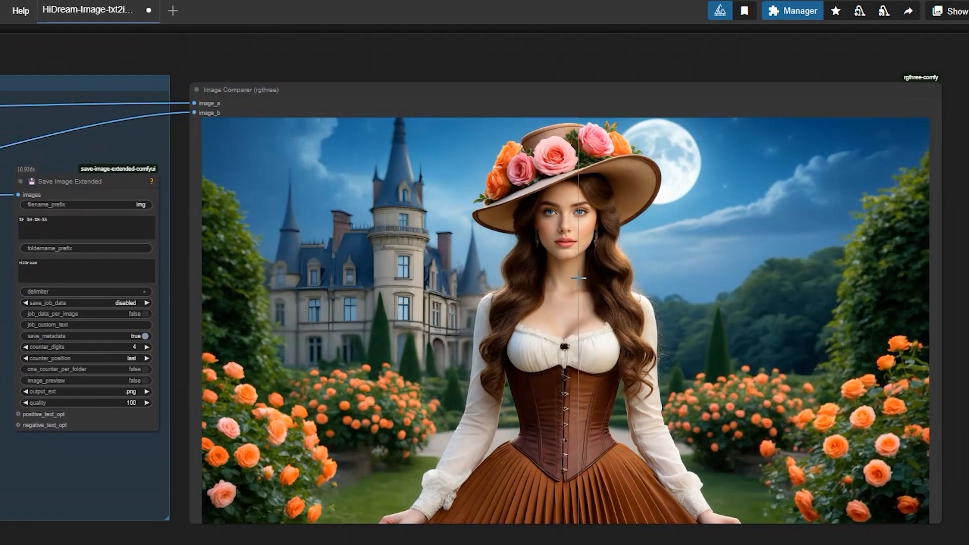
{"action": "scroll", "coordinate": [561, 217], "scroll_direction": "up", "scroll_amount": 2}
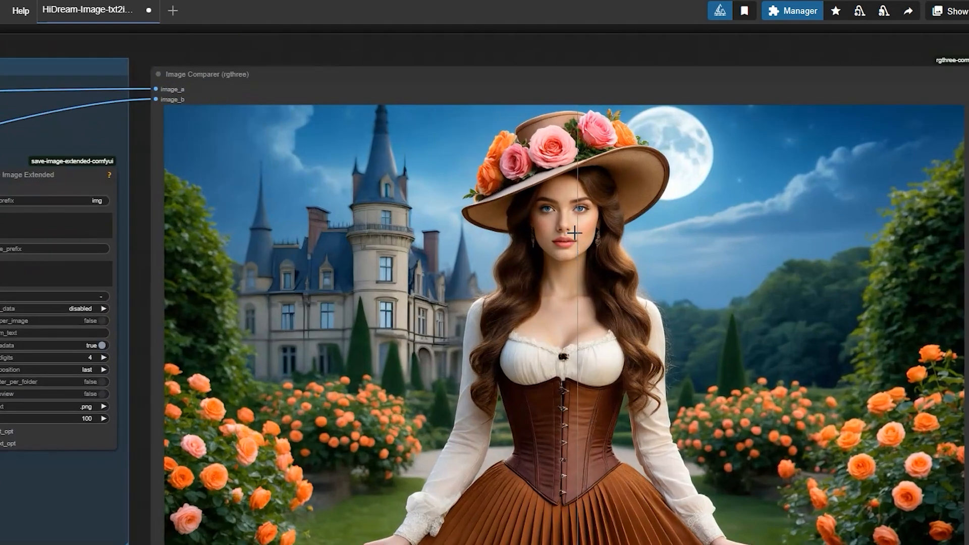
{"action": "scroll", "coordinate": [562, 218], "scroll_direction": "up", "scroll_amount": 6}
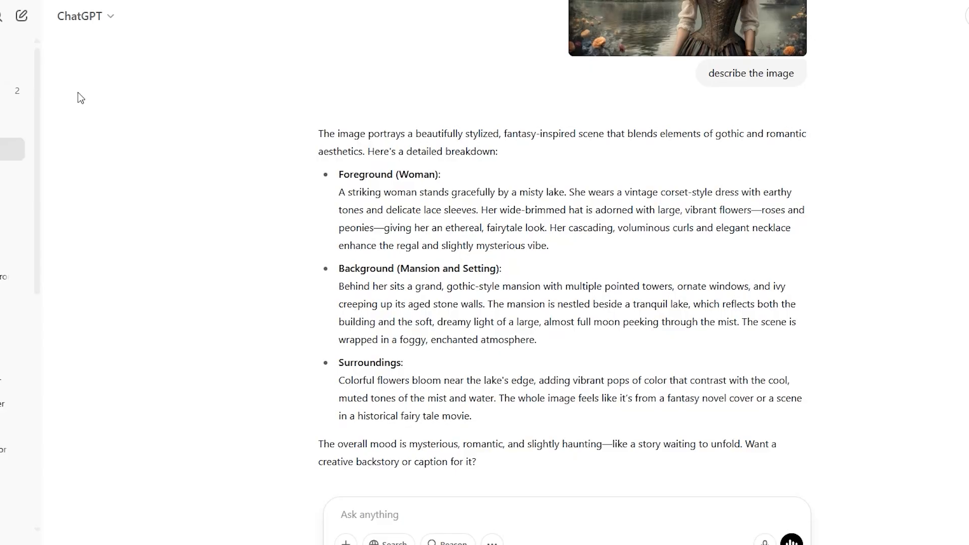
- In ChatGPT, read the description of the uploaded image and select it from "The image portrays" through the mood sentence
{"action": "scroll", "coordinate": [145, 203], "scroll_direction": "up", "scroll_amount": 2}
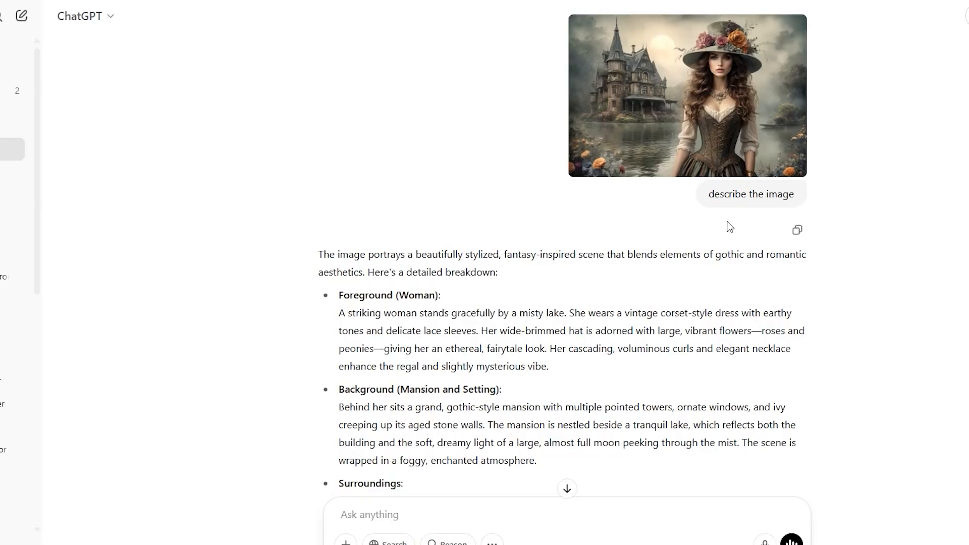
{"action": "scroll", "coordinate": [656, 242], "scroll_direction": "down", "scroll_amount": 2}
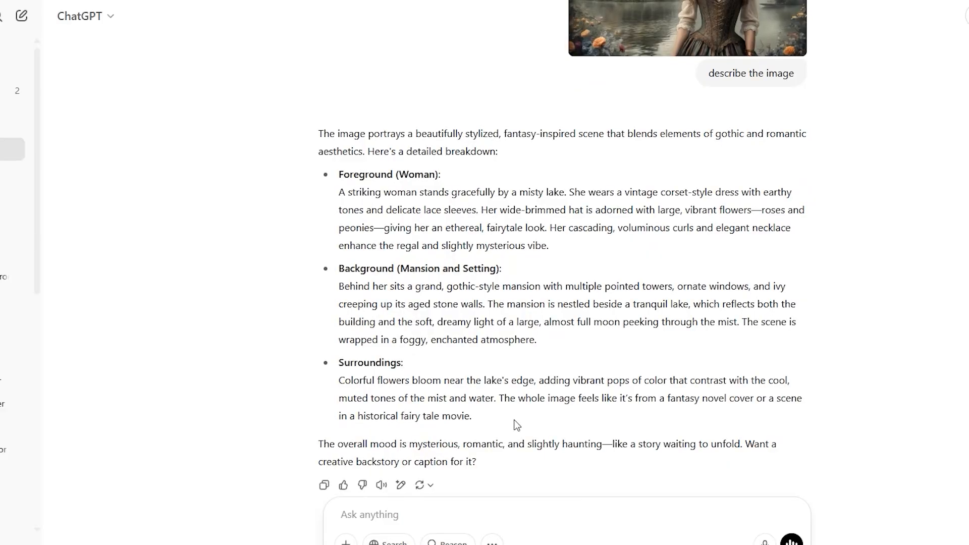
{"action": "left_click_drag", "start_coordinate": [518, 445], "coordinate": [323, 134]}
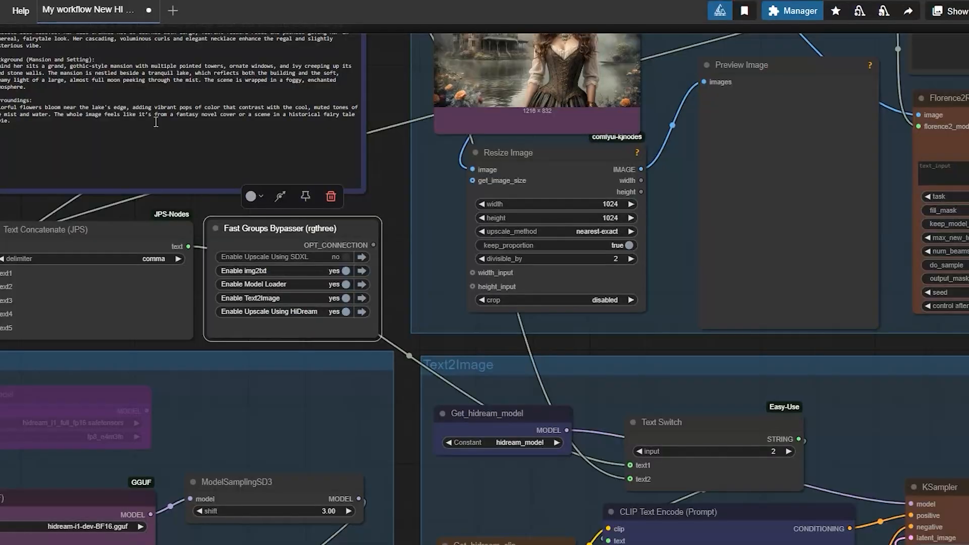
- In ComfyUI, replace the Text node's prompt with the image description copied from ChatGPT
{"action": "left_click_drag", "start_coordinate": [79, 145], "coordinate": [170, 265]}
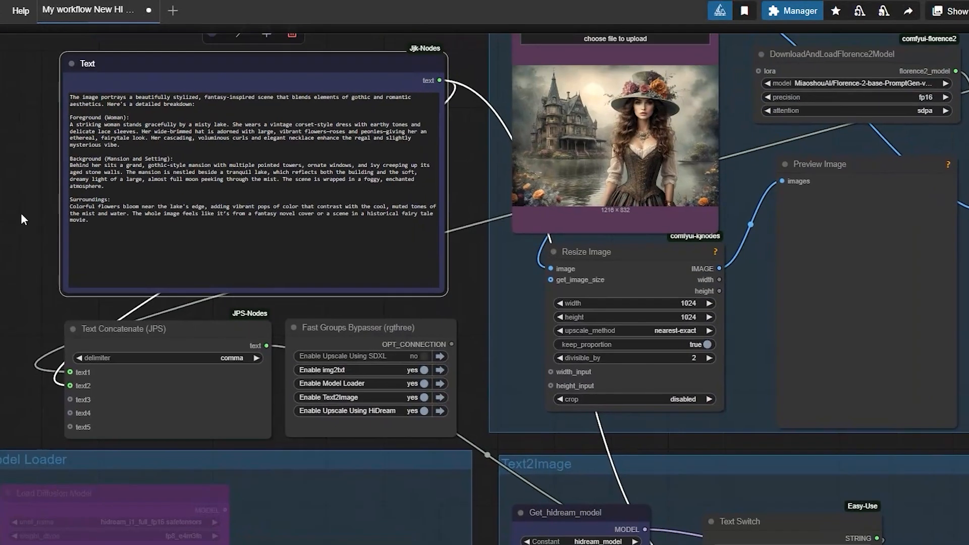
{"action": "left_click_drag", "start_coordinate": [107, 225], "coordinate": [58, 92]}
{"action": "right_click", "coordinate": [162, 209]}
{"action": "left_click", "coordinate": [162, 216]}
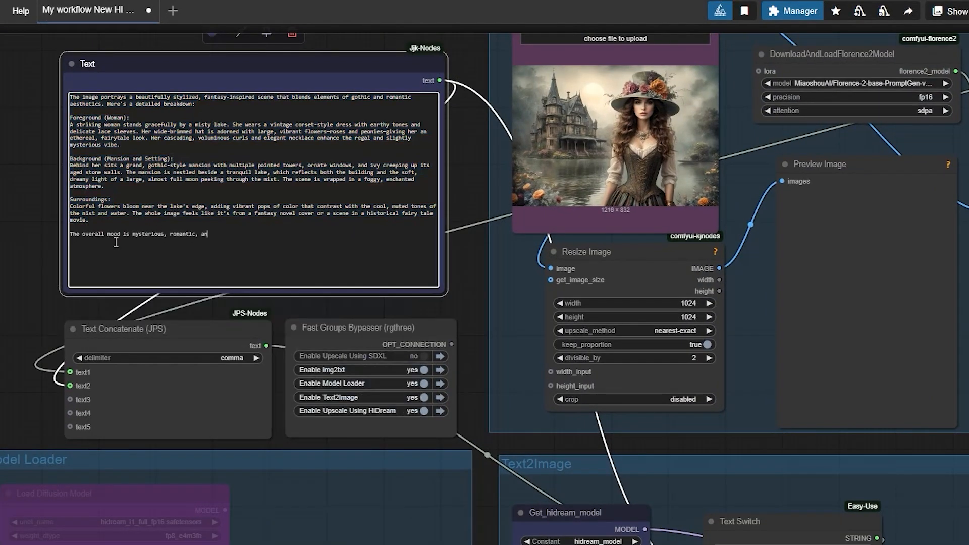
- Check the Text Switch node's selected input and its links into the Text2Image group
{"action": "left_click_drag", "start_coordinate": [809, 519], "coordinate": [672, 386]}
{"action": "left_click_drag", "start_coordinate": [655, 308], "coordinate": [480, 364]}
{"action": "scroll", "coordinate": [480, 363], "scroll_direction": "up", "scroll_amount": 4}
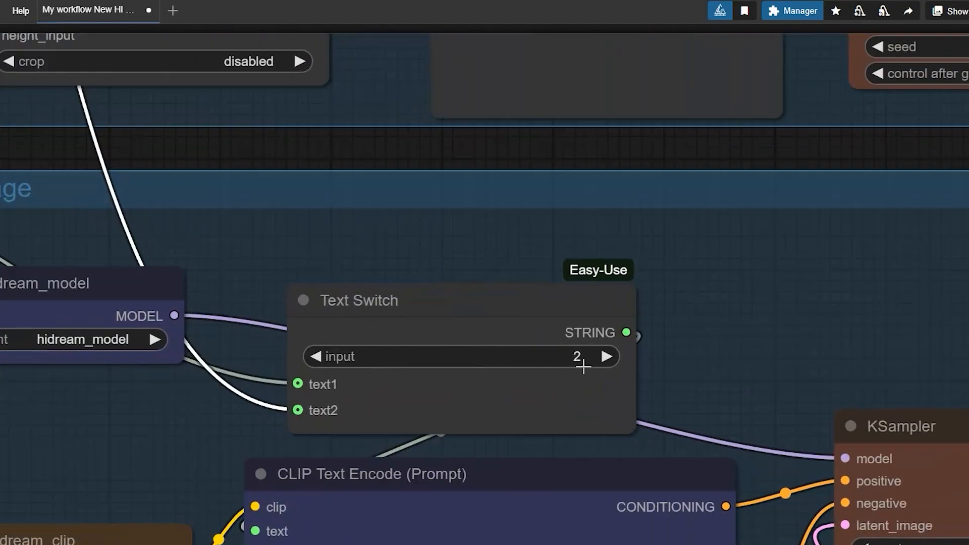
{"action": "scroll", "coordinate": [582, 366], "scroll_direction": "down", "scroll_amount": 9}
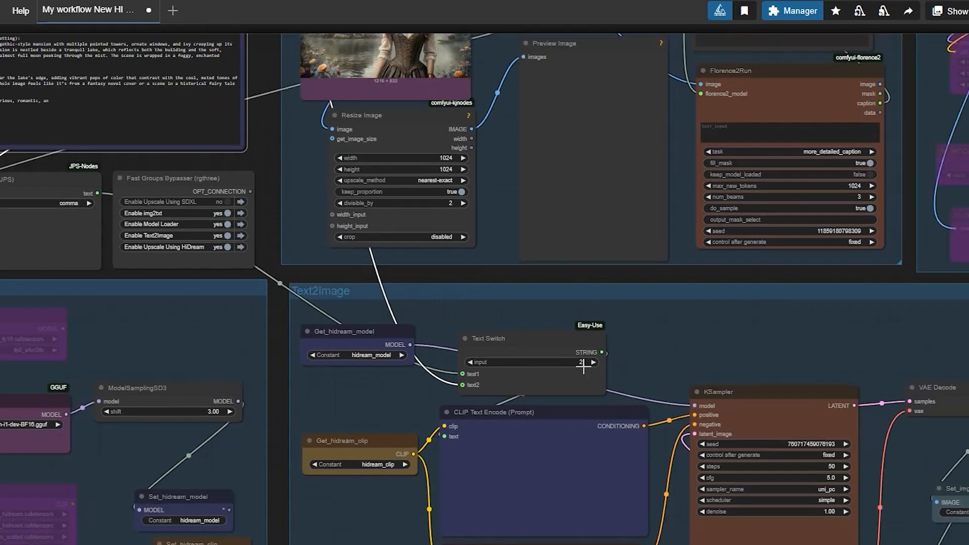
{"action": "scroll", "coordinate": [583, 366], "scroll_direction": "down", "scroll_amount": 4}
{"action": "left_click_drag", "start_coordinate": [387, 384], "coordinate": [375, 276]}
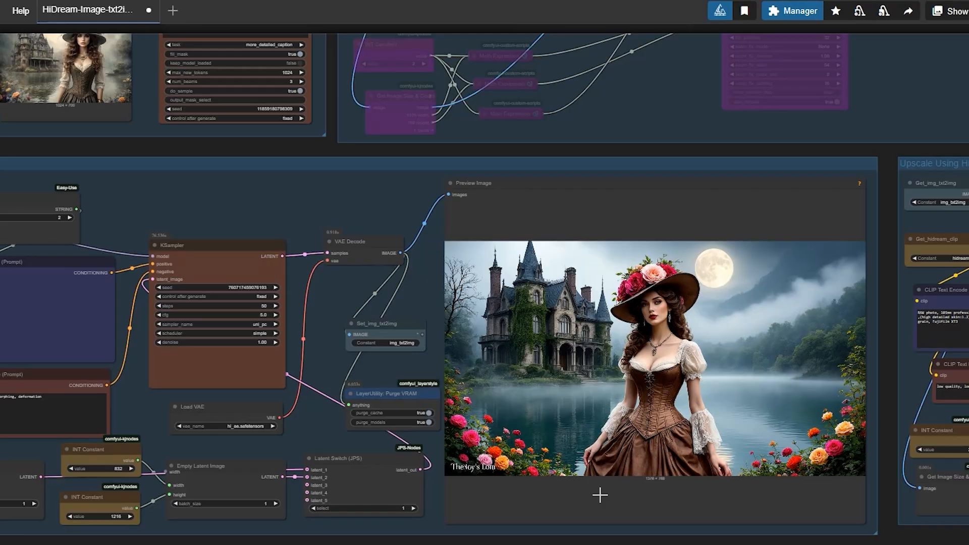
- Examine the image generated from the ChatGPT description in the Image Comparer, including the woman's face, hat and background
{"action": "scroll", "coordinate": [600, 495], "scroll_direction": "up", "scroll_amount": 3}
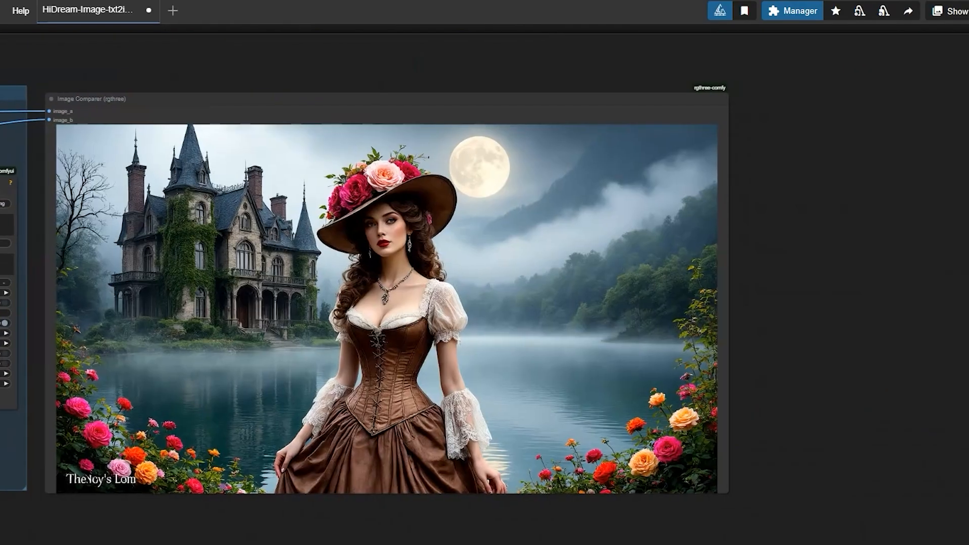
{"action": "scroll", "coordinate": [188, 528], "scroll_direction": "up", "scroll_amount": 2}
{"action": "scroll", "coordinate": [189, 528], "scroll_direction": "down", "scroll_amount": 1}
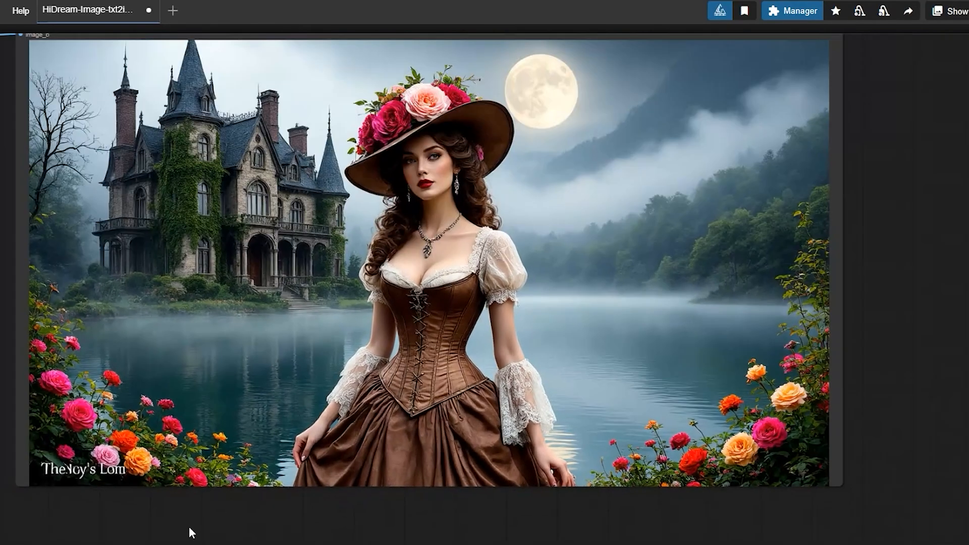
{"action": "left_click_drag", "start_coordinate": [190, 528], "coordinate": [80, 544]}
{"action": "scroll", "coordinate": [305, 240], "scroll_direction": "up", "scroll_amount": 2}
{"action": "scroll", "coordinate": [305, 241], "scroll_direction": "up", "scroll_amount": 3}
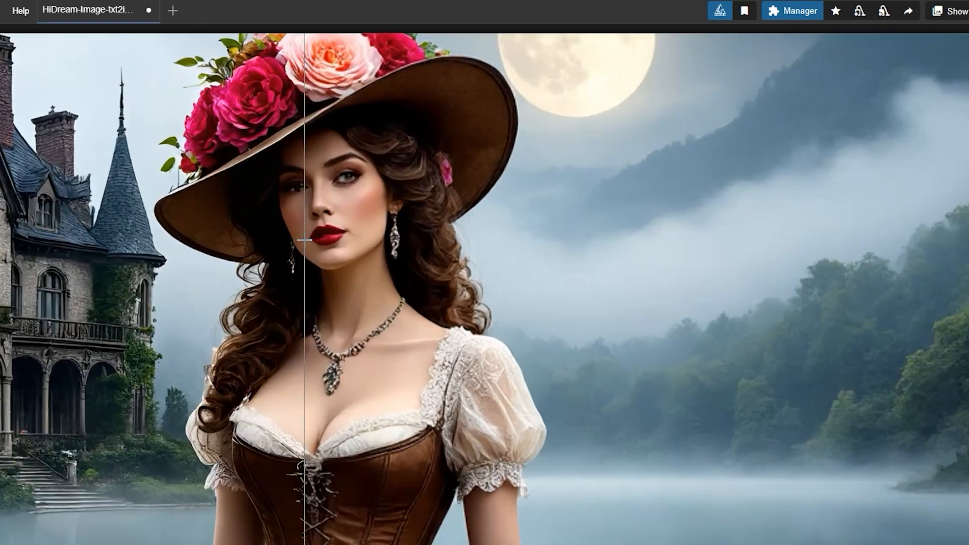
{"action": "scroll", "coordinate": [339, 209], "scroll_direction": "up", "scroll_amount": 2}
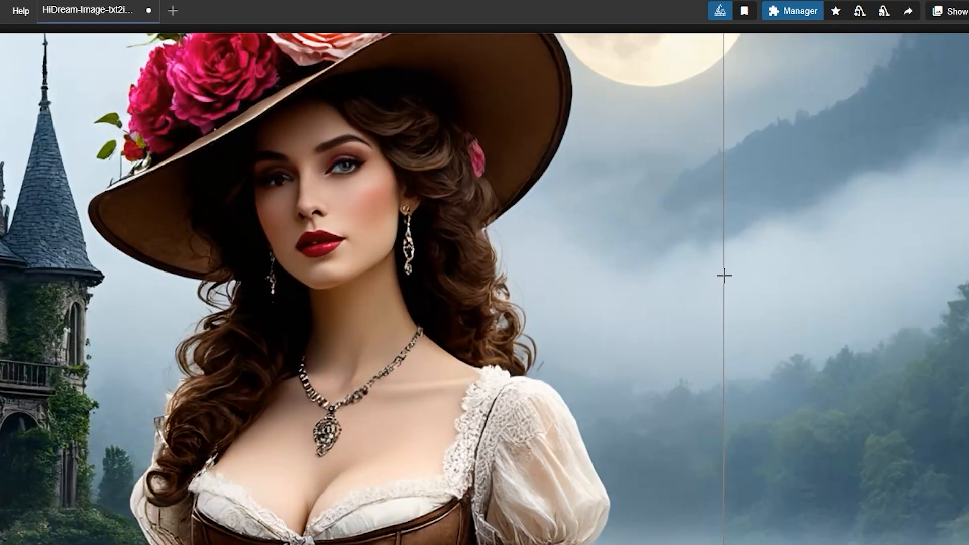
{"action": "scroll", "coordinate": [486, 273], "scroll_direction": "down", "scroll_amount": 5}
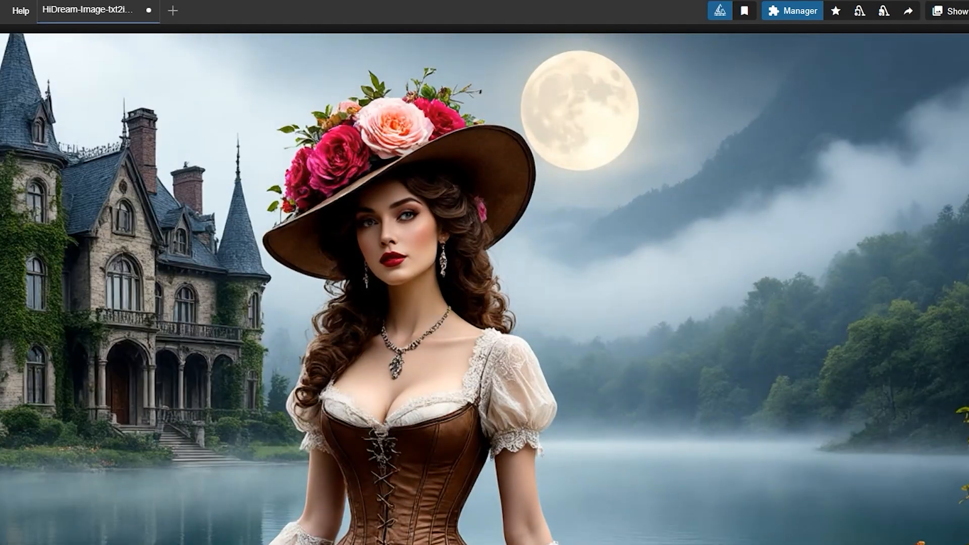
{"action": "scroll", "coordinate": [374, 219], "scroll_direction": "up", "scroll_amount": 5}
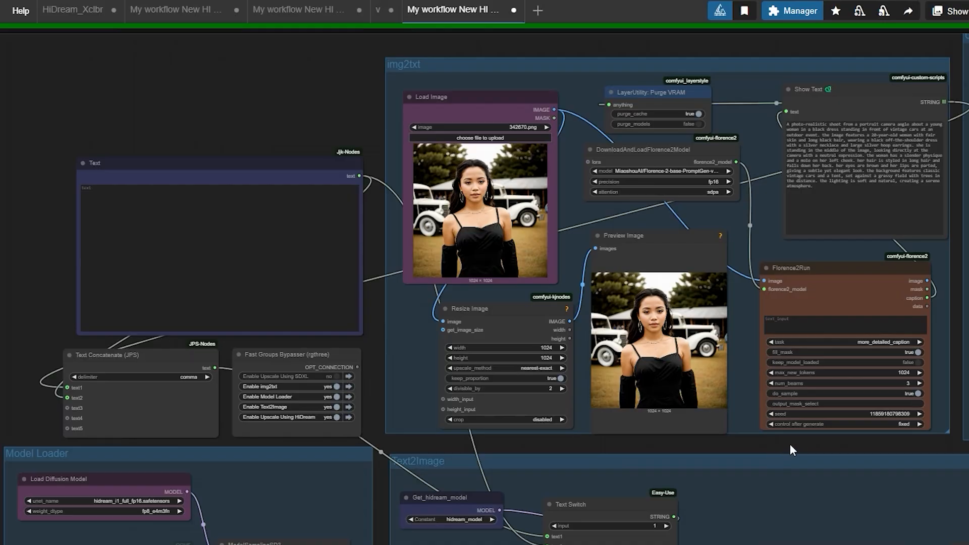
- In the other workflow, review the img2txt group and the generated portrait of the woman in front of vintage cars
{"action": "left_click_drag", "start_coordinate": [791, 445], "coordinate": [156, 117]}
{"action": "left_click_drag", "start_coordinate": [724, 544], "coordinate": [537, 535]}
{"action": "scroll", "coordinate": [540, 516], "scroll_direction": "down", "scroll_amount": 1}
{"action": "scroll", "coordinate": [540, 516], "scroll_direction": "up", "scroll_amount": 2}
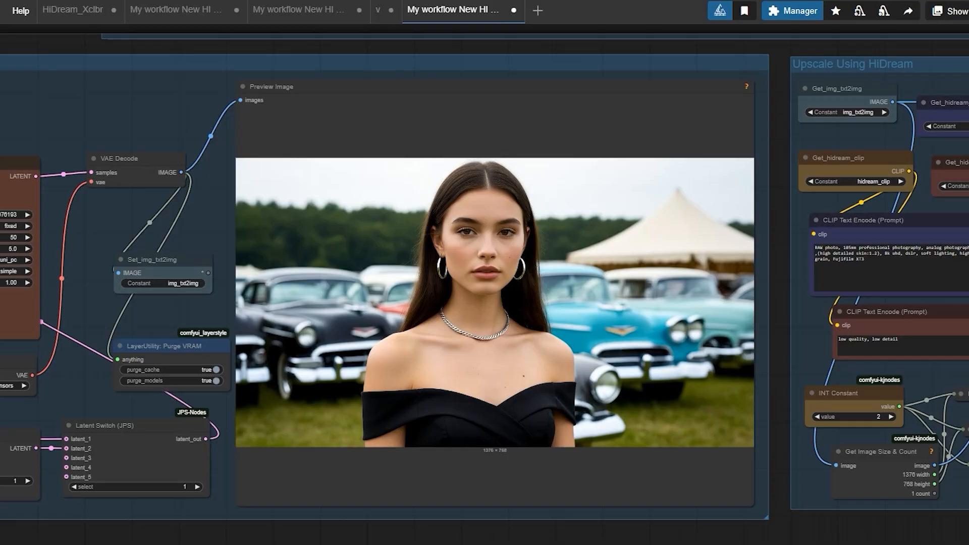
{"action": "scroll", "coordinate": [666, 540], "scroll_direction": "down", "scroll_amount": 1}
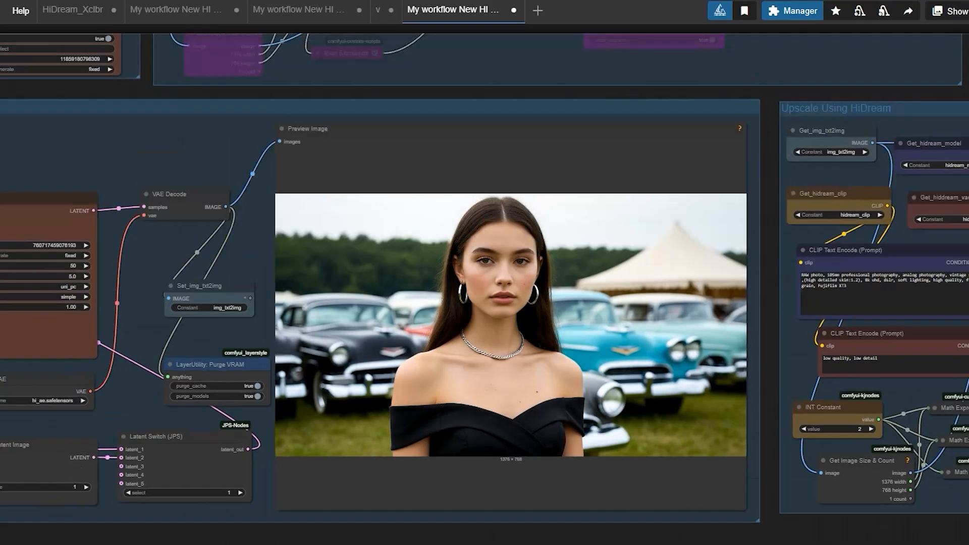
- Examine the HiDream upscale of the portrait against the original in the Image Comparer
{"action": "left_click_drag", "start_coordinate": [878, 544], "coordinate": [492, 525]}
{"action": "left_click_drag", "start_coordinate": [719, 532], "coordinate": [328, 505]}
{"action": "left_click_drag", "start_coordinate": [747, 510], "coordinate": [115, 540]}
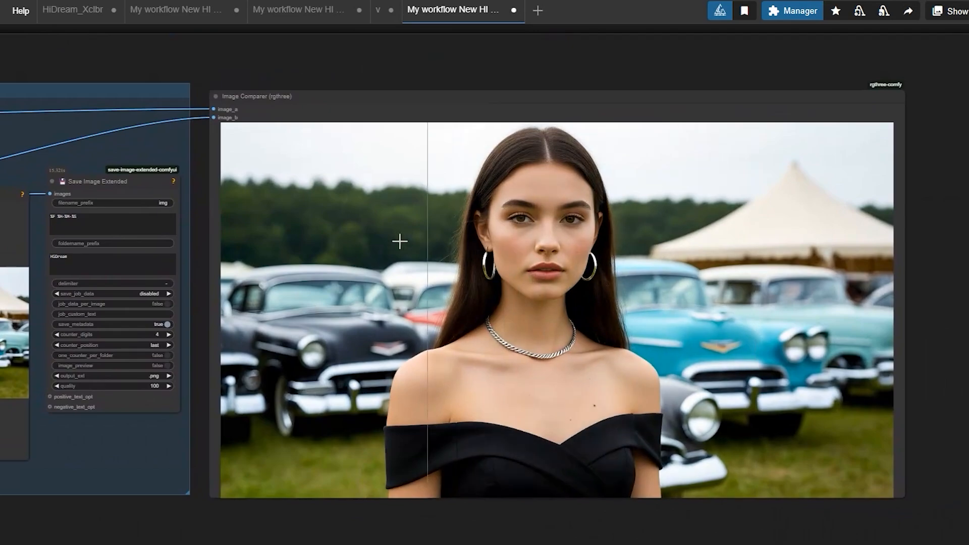
{"action": "scroll", "coordinate": [606, 232], "scroll_direction": "up", "scroll_amount": 2}
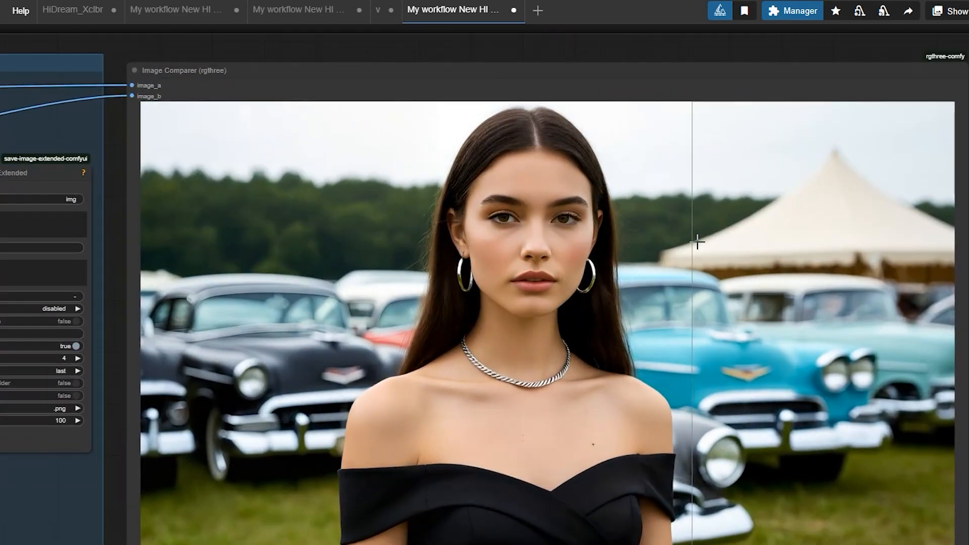
{"action": "scroll", "coordinate": [613, 286], "scroll_direction": "down", "scroll_amount": 3}
- In the Fast Groups Bypasser, disable Upscale Using HiDream and enable Upscale Using SDXL
{"action": "left_click_drag", "start_coordinate": [221, 510], "coordinate": [248, 513]}
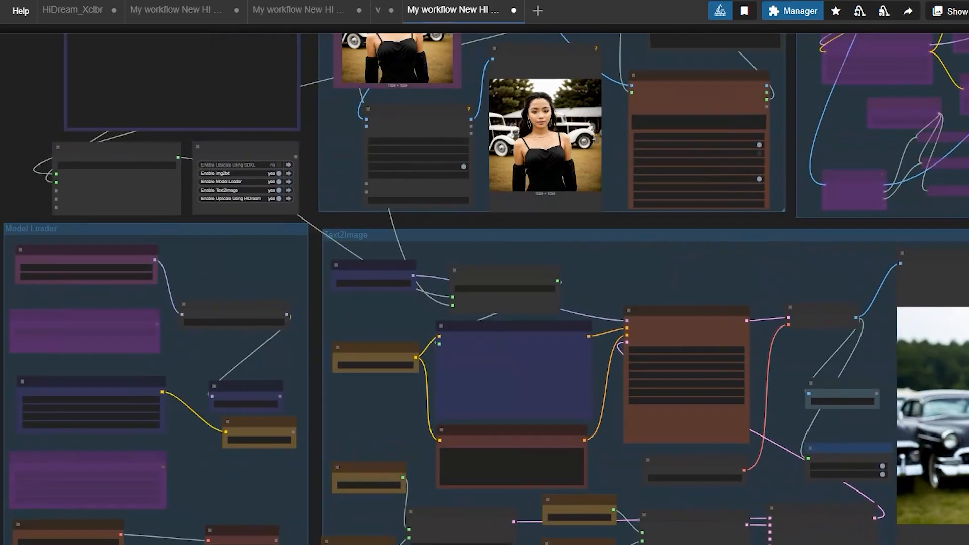
{"action": "scroll", "coordinate": [311, 200], "scroll_direction": "up", "scroll_amount": 5}
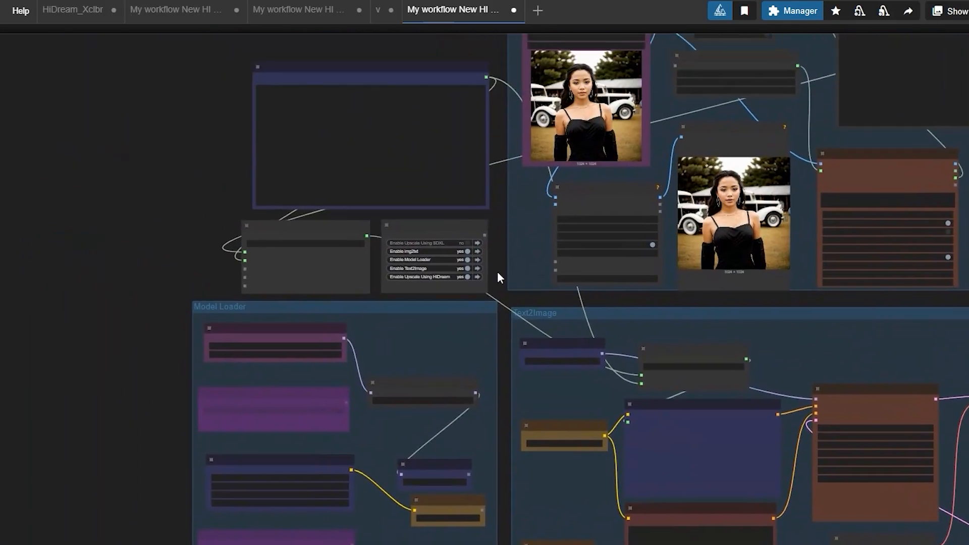
{"action": "scroll", "coordinate": [467, 242], "scroll_direction": "up", "scroll_amount": 2}
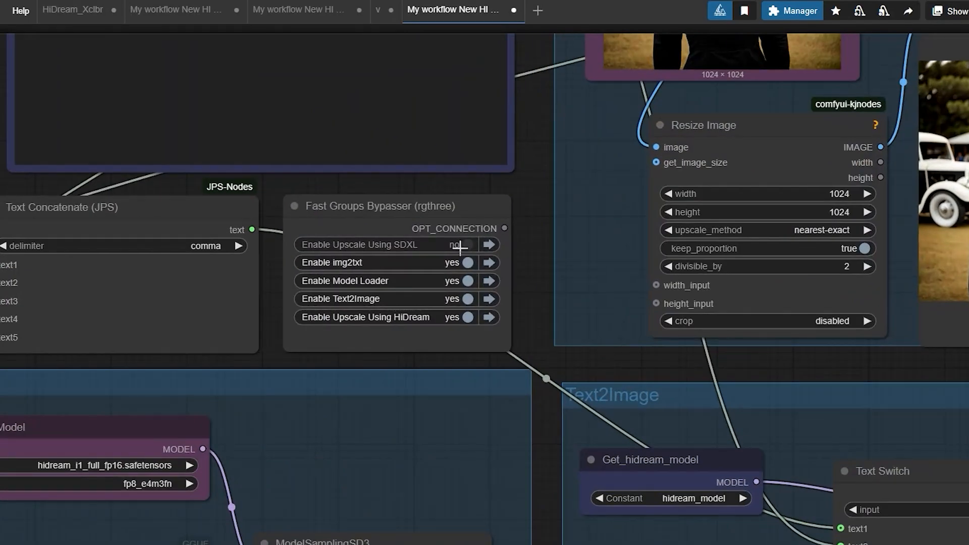
{"action": "left_click", "coordinate": [458, 319]}
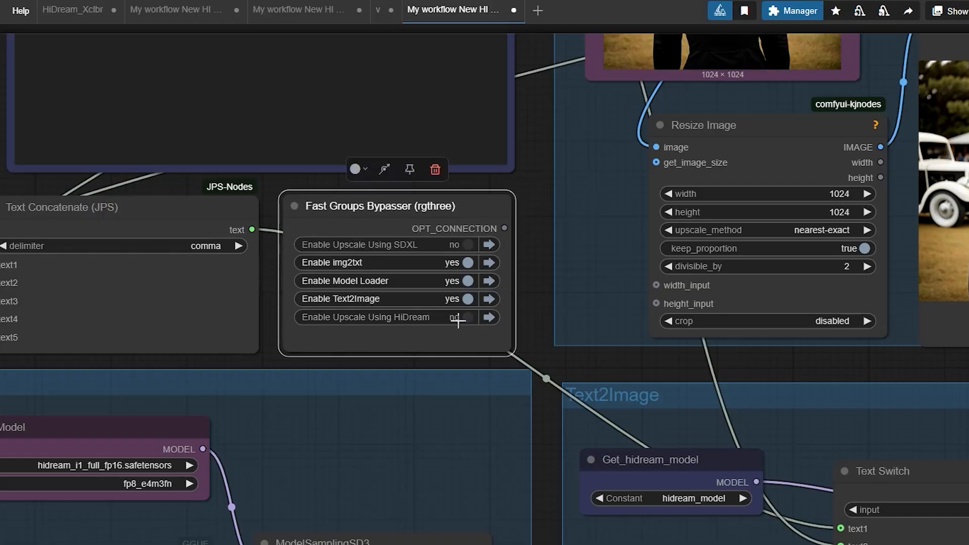
{"action": "left_click", "coordinate": [458, 246]}
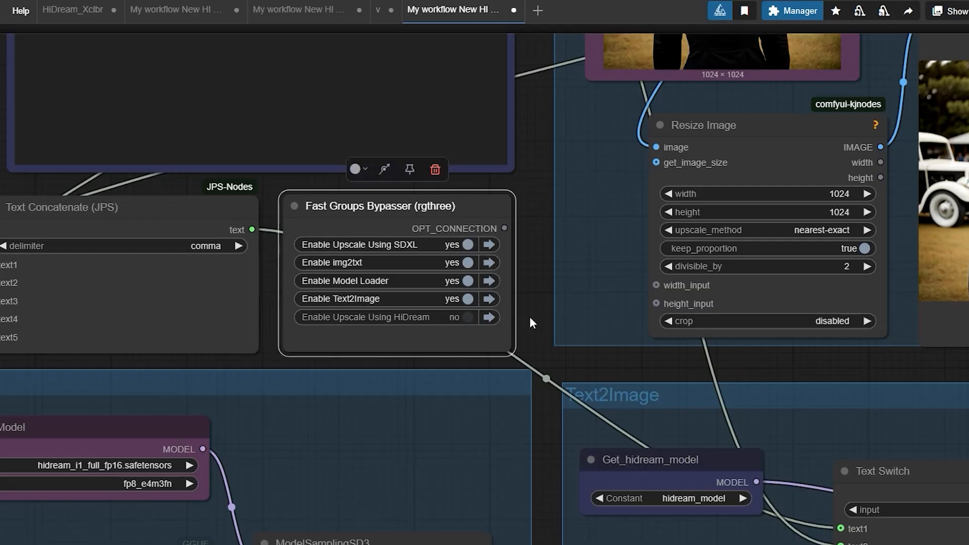
{"action": "scroll", "coordinate": [529, 317], "scroll_direction": "down", "scroll_amount": 2}
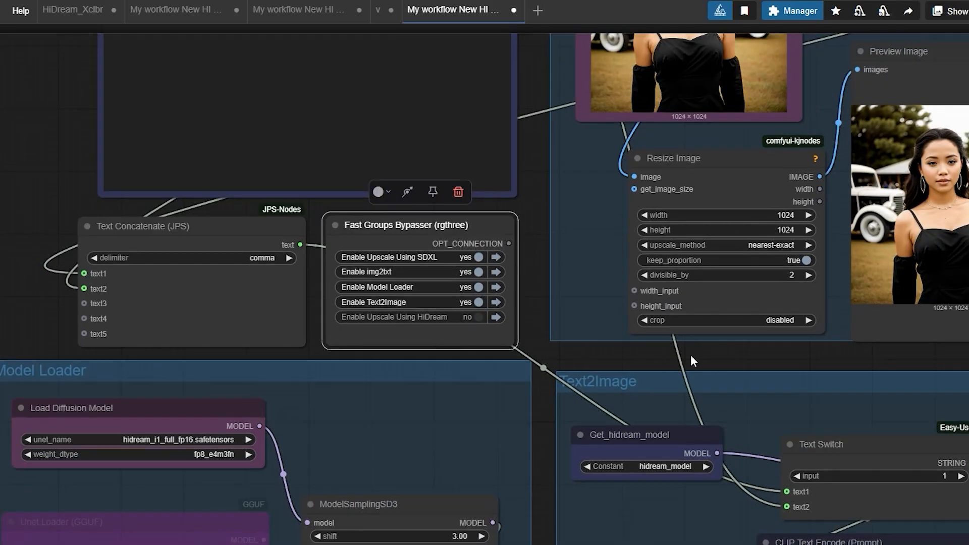
- Compare the SDXL upscale with the original portrait in its Image Comparer, focusing on the woman's face and skin
{"action": "scroll", "coordinate": [690, 355], "scroll_direction": "down", "scroll_amount": 2}
{"action": "left_click_drag", "start_coordinate": [752, 356], "coordinate": [446, 313]}
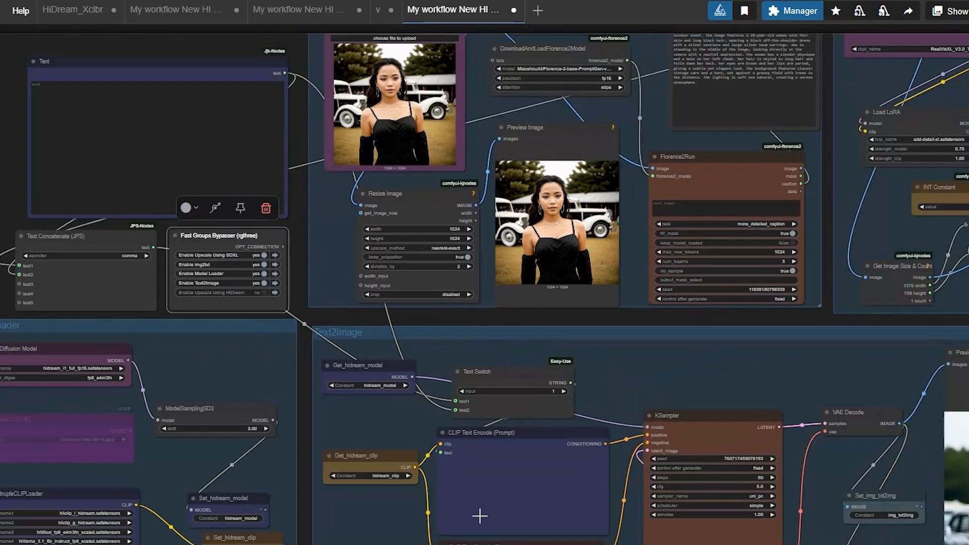
{"action": "left_click", "coordinate": [439, 510]}
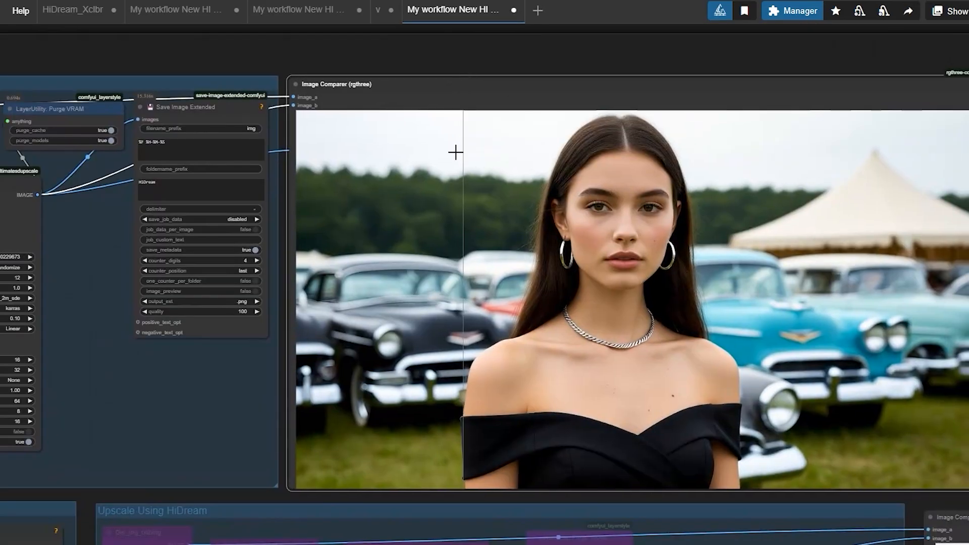
{"action": "scroll", "coordinate": [671, 242], "scroll_direction": "up", "scroll_amount": 5}
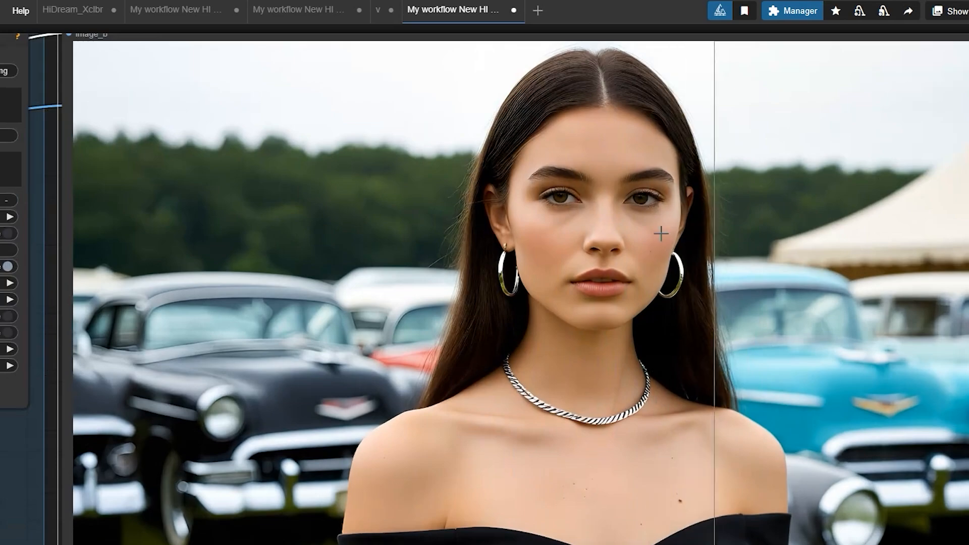
{"action": "scroll", "coordinate": [639, 210], "scroll_direction": "up", "scroll_amount": 2}
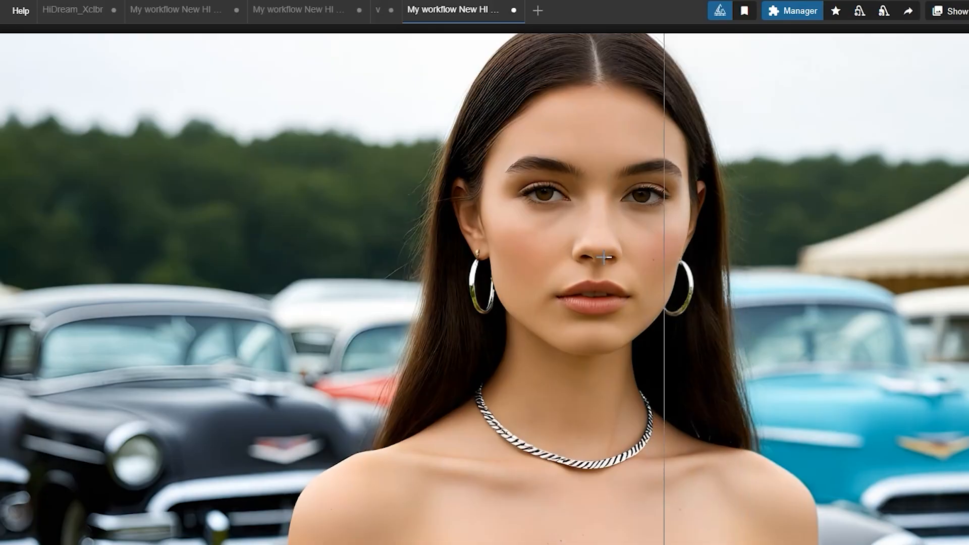
- Check the Latent Switch node and the 832 and 1216 INT Constants feeding the second Empty Latent Image
{"action": "left_click", "coordinate": [601, 320]}
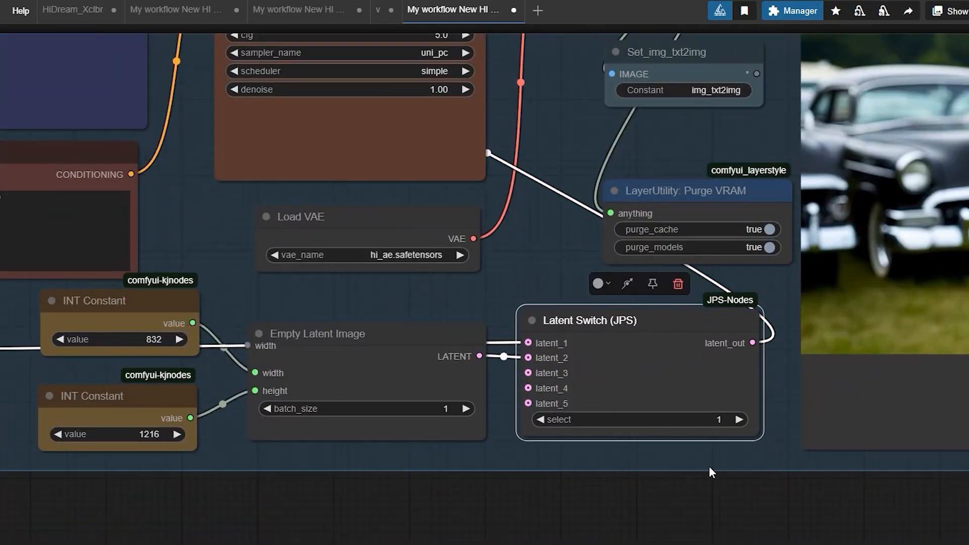
{"action": "left_click_drag", "start_coordinate": [506, 510], "coordinate": [636, 512]}
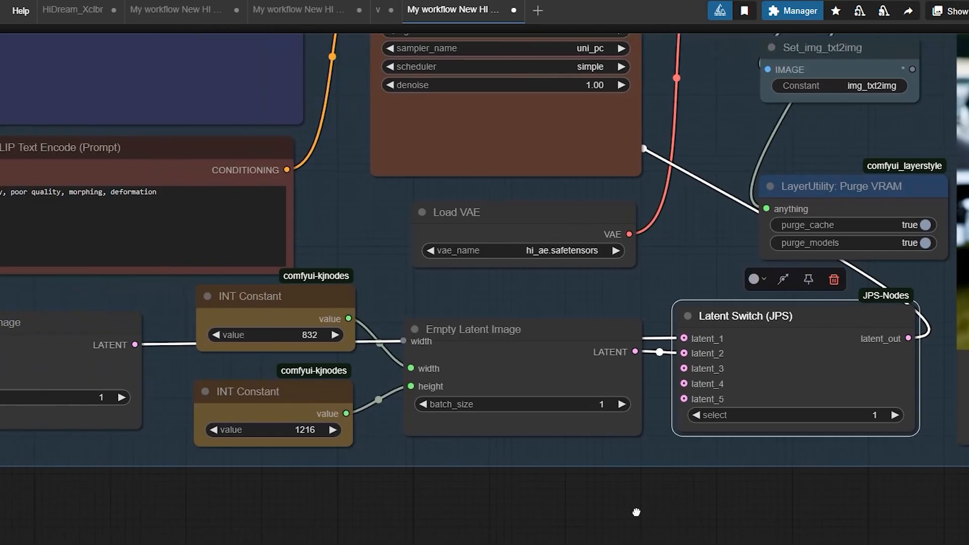
{"action": "left_click", "coordinate": [307, 334]}
{"action": "left_click", "coordinate": [475, 300]}
{"action": "left_click", "coordinate": [313, 430]}
{"action": "left_click", "coordinate": [479, 403]}
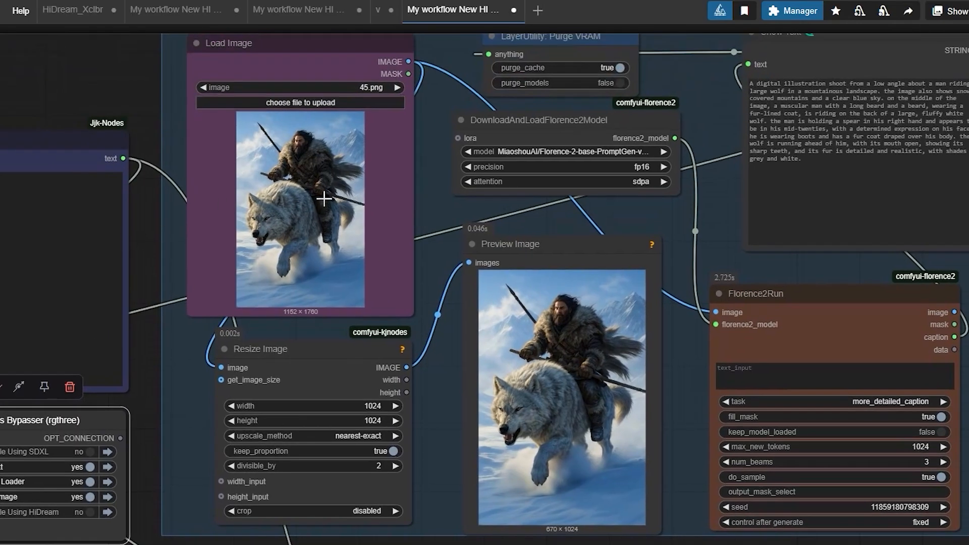
- Compare the source image 45.png of the warrior riding a wolf with the Text2Image result in the Preview Image node
{"action": "scroll", "coordinate": [357, 234], "scroll_direction": "up", "scroll_amount": 2}
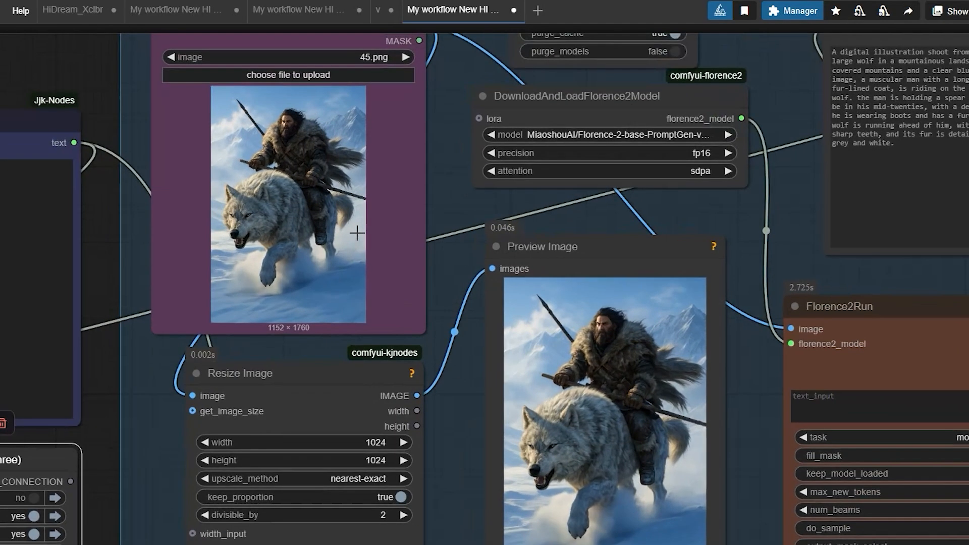
{"action": "scroll", "coordinate": [357, 233], "scroll_direction": "down", "scroll_amount": 5}
{"action": "left_click_drag", "start_coordinate": [693, 475], "coordinate": [164, 139]}
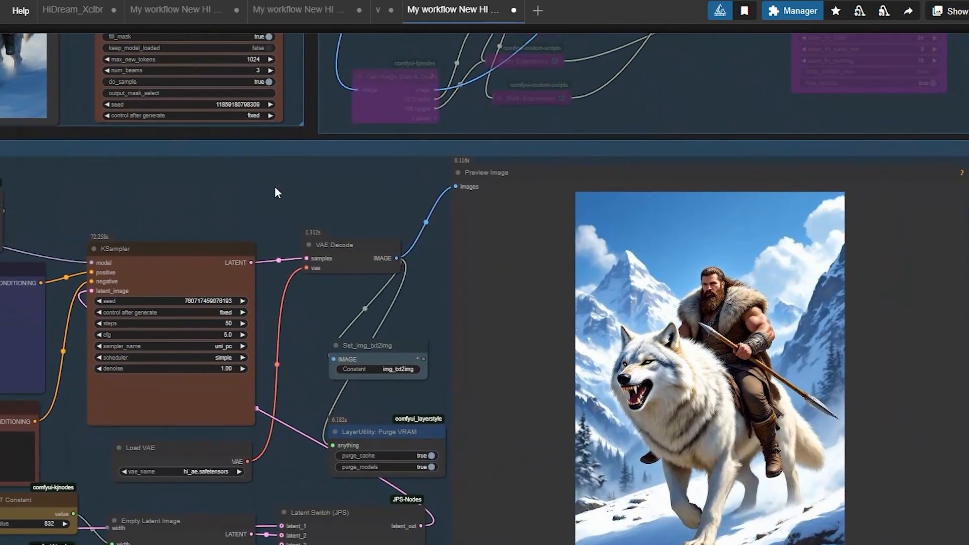
{"action": "scroll", "coordinate": [728, 346], "scroll_direction": "up", "scroll_amount": 2}
{"action": "scroll", "coordinate": [578, 273], "scroll_direction": "down", "scroll_amount": 1}
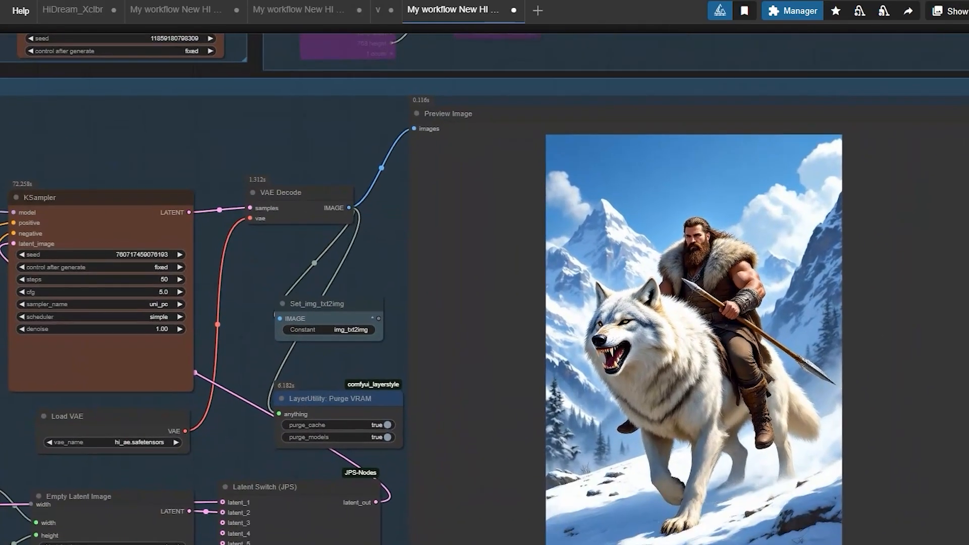
{"action": "scroll", "coordinate": [480, 281], "scroll_direction": "down", "scroll_amount": 2}
- Read the Florence2 caption in the Show Text node, highlighting the words "digital illustration", and check it against the source image
{"action": "left_click_drag", "start_coordinate": [271, 116], "coordinate": [536, 544]}
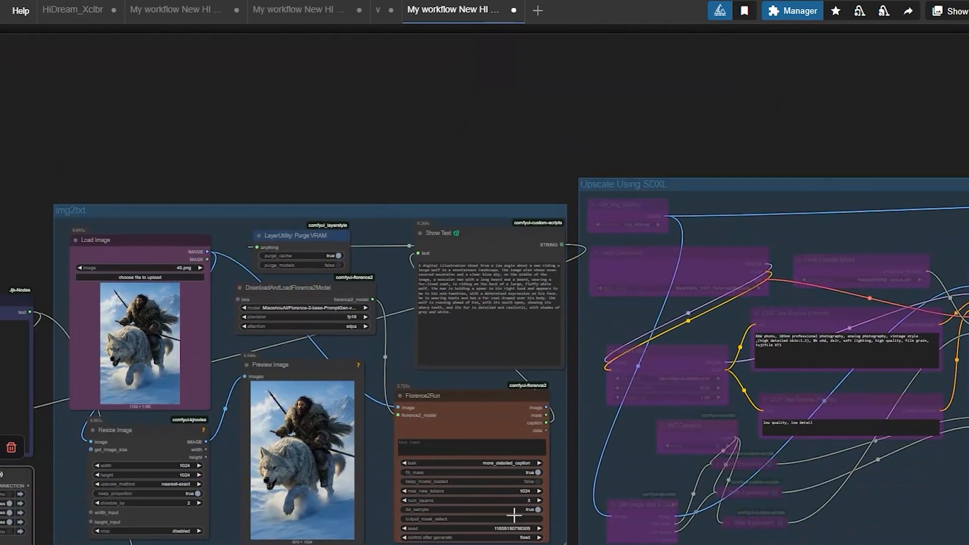
{"action": "scroll", "coordinate": [429, 286], "scroll_direction": "up", "scroll_amount": 1}
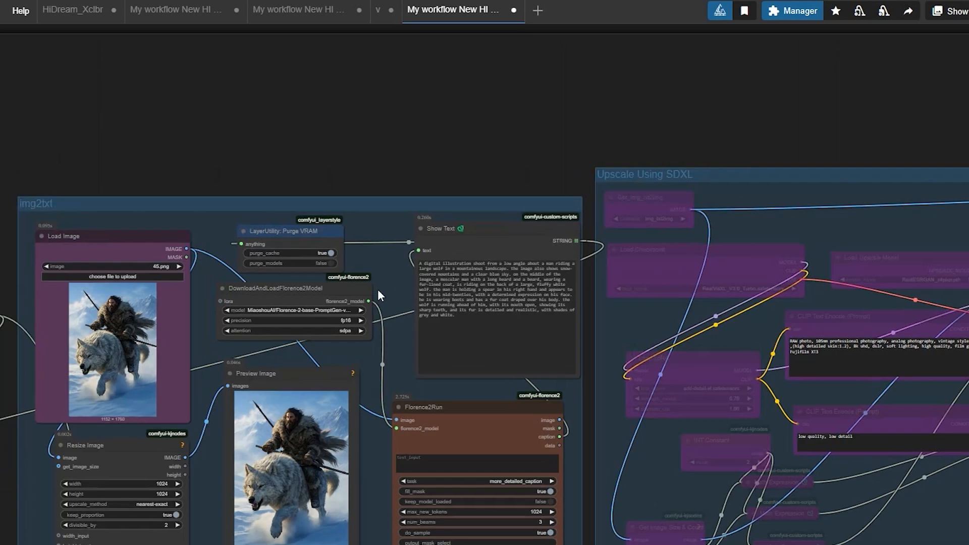
{"action": "scroll", "coordinate": [378, 291], "scroll_direction": "up", "scroll_amount": 5}
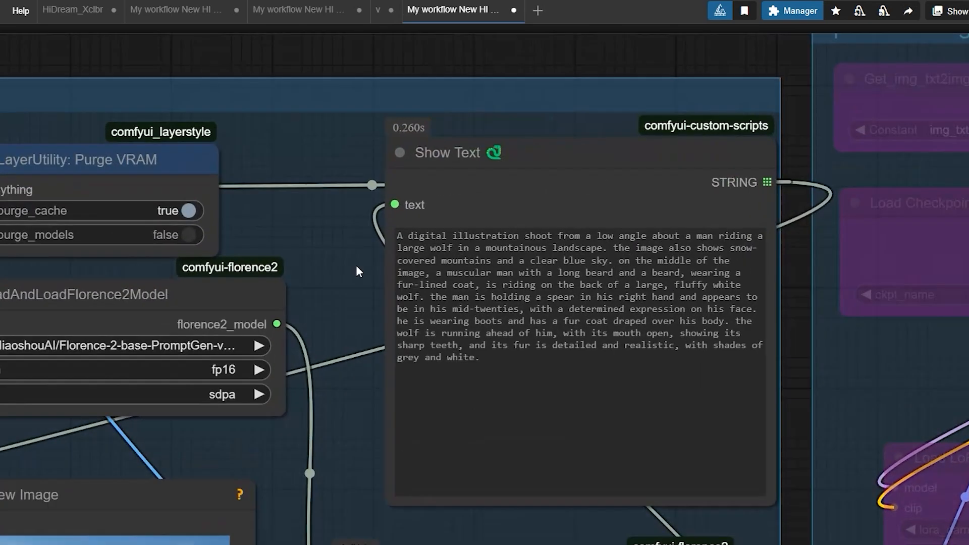
{"action": "left_click_drag", "start_coordinate": [407, 237], "coordinate": [512, 238]}
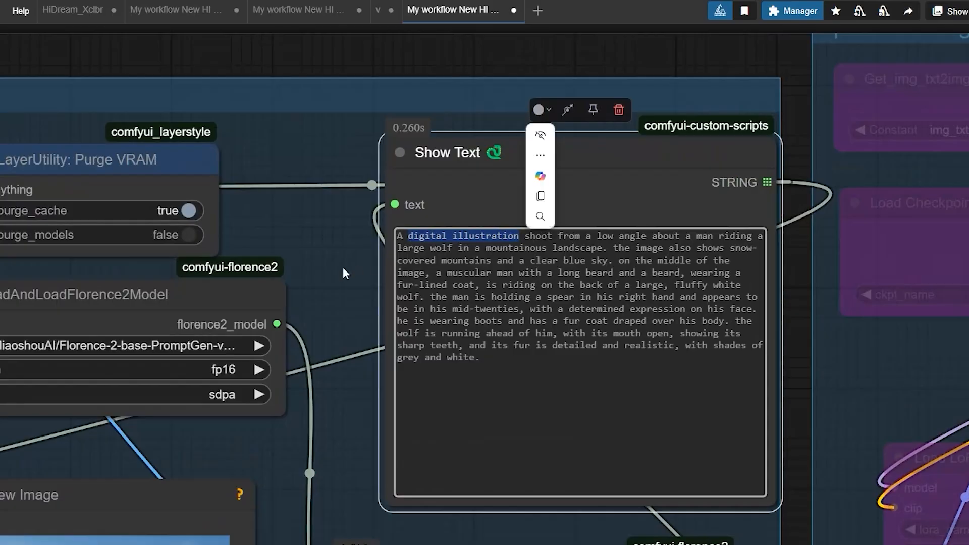
{"action": "scroll", "coordinate": [343, 267], "scroll_direction": "down", "scroll_amount": 9}
{"action": "scroll", "coordinate": [338, 259], "scroll_direction": "up", "scroll_amount": 5}
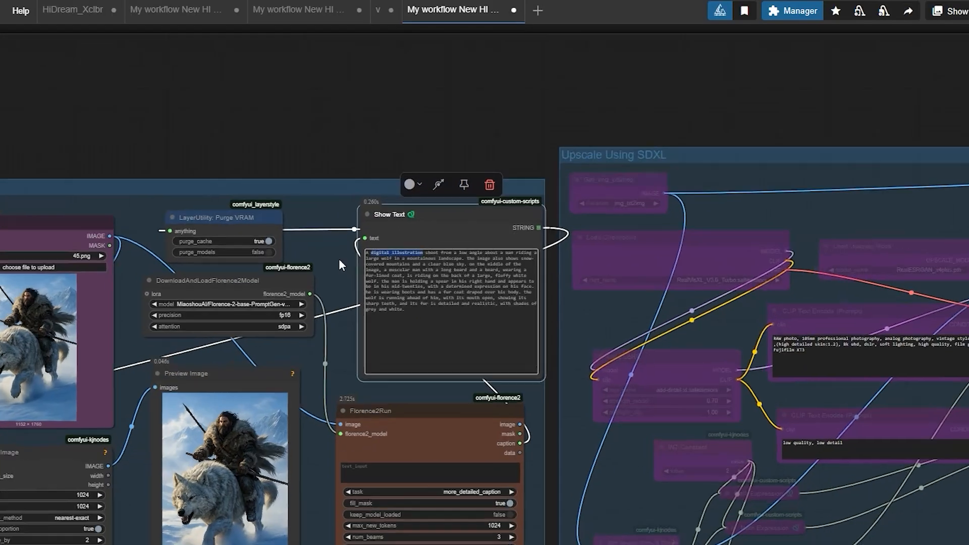
{"action": "scroll", "coordinate": [339, 258], "scroll_direction": "down", "scroll_amount": 2}
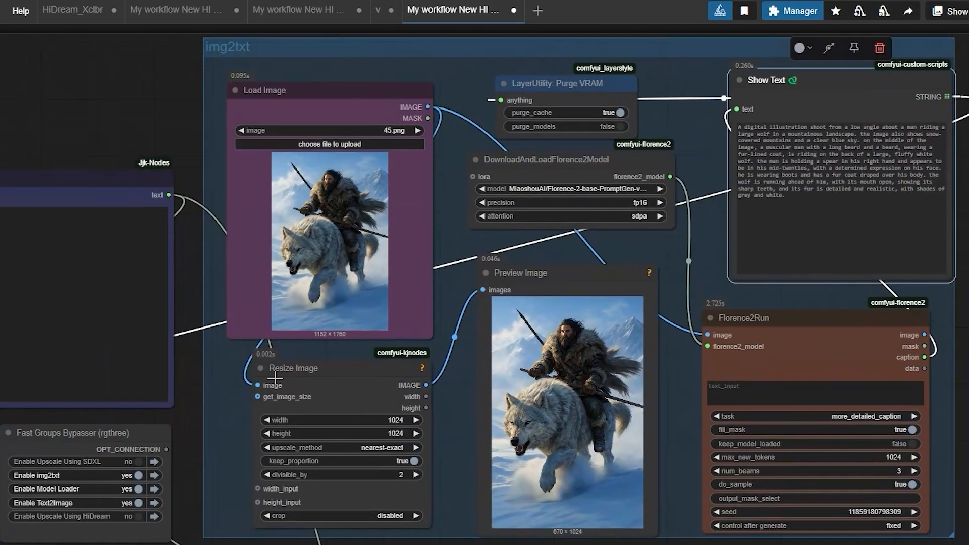
- Enter the description of a rugged, bearded warrior in fur-lined hides riding a massive white dire wolf as the Text node's prompt
{"action": "left_click_drag", "start_coordinate": [189, 455], "coordinate": [254, 374]}
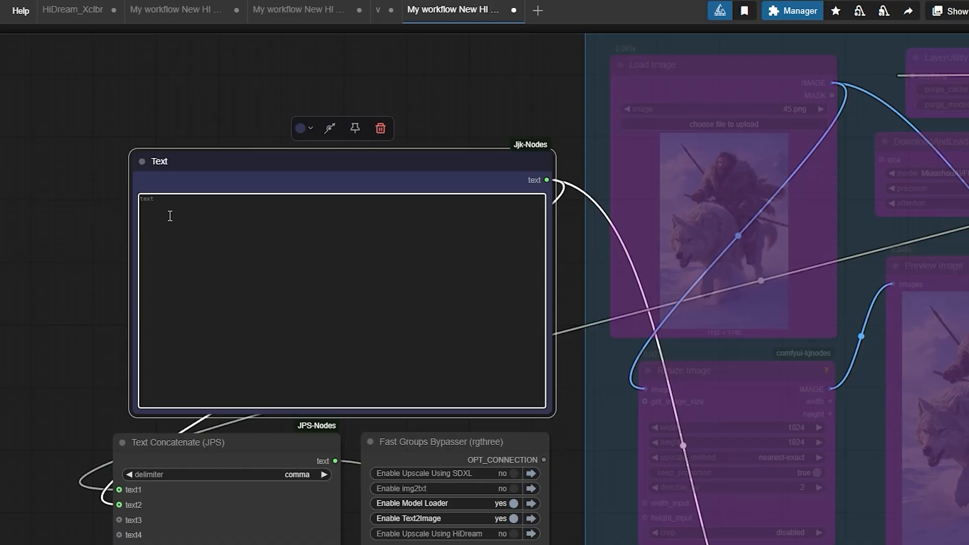
{"action": "scroll", "coordinate": [94, 231], "scroll_direction": "down", "scroll_amount": 5}
{"action": "left_click_drag", "start_coordinate": [104, 276], "coordinate": [115, 208]}
{"action": "scroll", "coordinate": [342, 323], "scroll_direction": "up", "scroll_amount": 5}
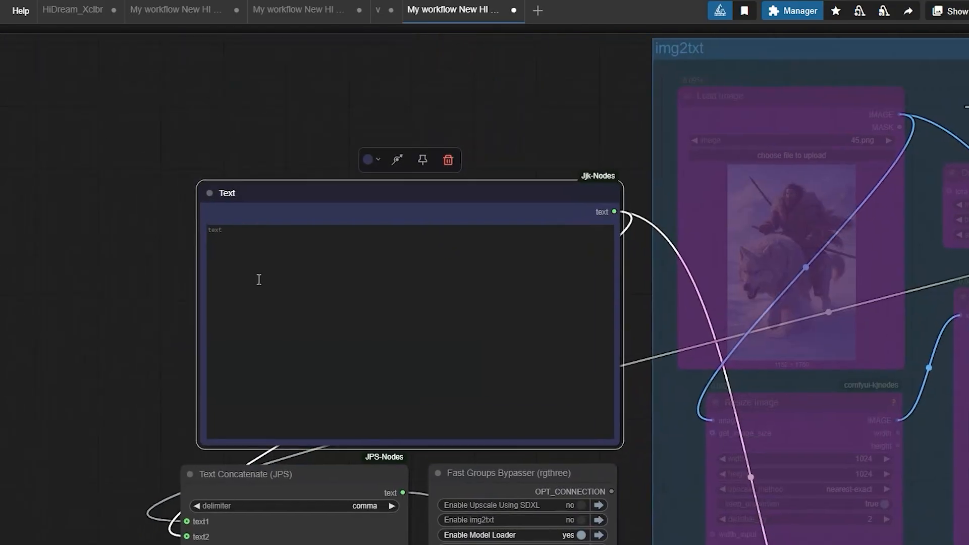
{"action": "left_click", "coordinate": [259, 277]}
{"action": "type", "text": "A rugged, bearded warrior wearing a thick, fur-lined outfit made of natural hides and leather, riding a massive, muscular white dire wolf through a snowy mountain landscape. The man has long, unkempt dark hair blowing in the wind, and his expression is fierce and focused. He grips a long wooden spear with stone or metal tips, prepared for battle or a hunt. The dire wolf is snarling, baring its sharp teeth, and leaping forward with great power, kicking up snow as it charges. The background features towering, sharp-edged snow-covered mountains under a clear blue sky, adding depth and a sense of wilderness. Everything should look photorealistic, with fine details in fur, fabric, snow texture, and lighting."}
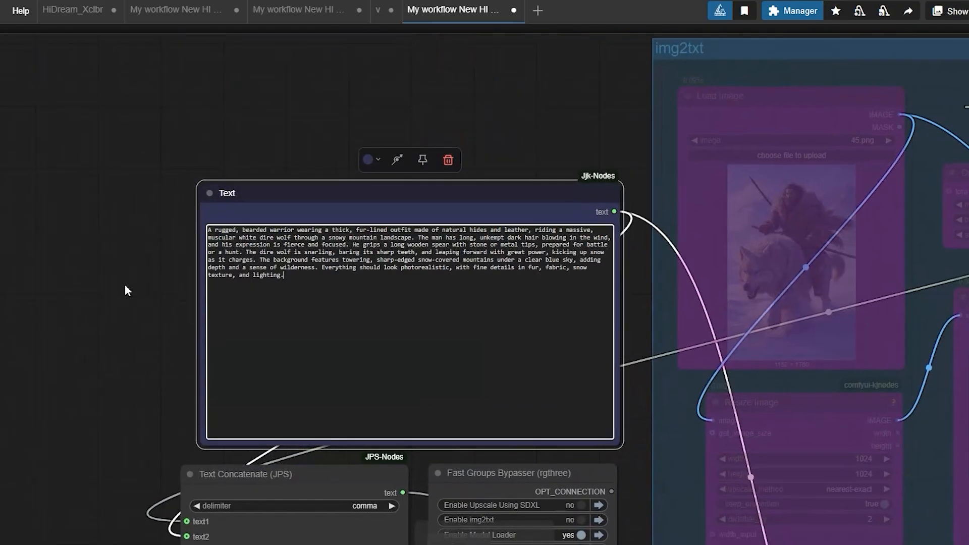
- Examine the warrior and dire wolf image generated from the new prompt in the Preview Image node
{"action": "scroll", "coordinate": [117, 286], "scroll_direction": "down", "scroll_amount": 3}
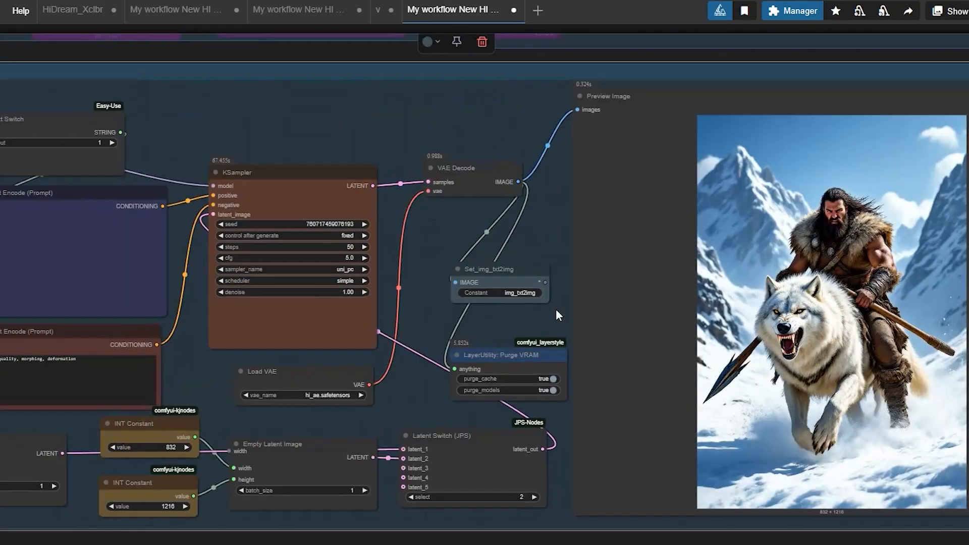
{"action": "scroll", "coordinate": [647, 292], "scroll_direction": "up", "scroll_amount": 4}
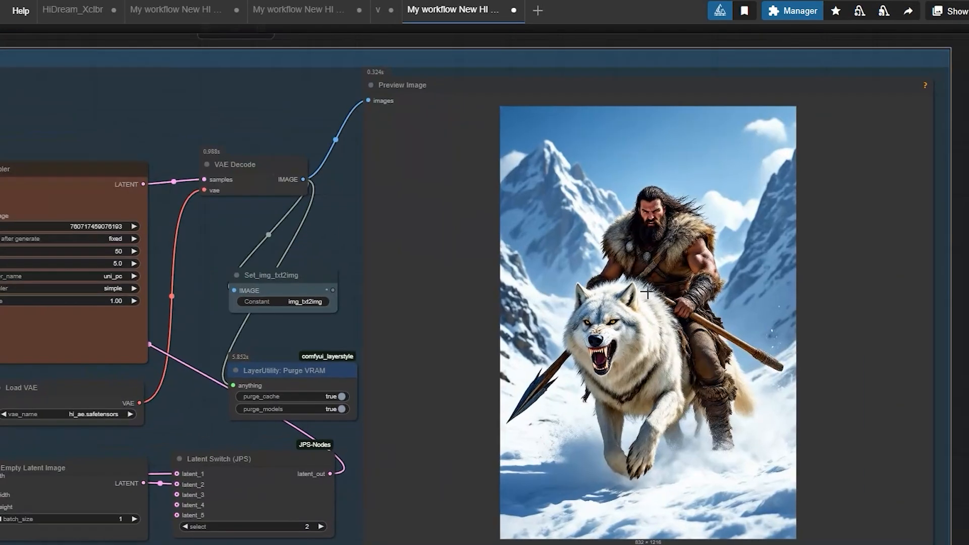
{"action": "scroll", "coordinate": [647, 292], "scroll_direction": "up", "scroll_amount": 5}
{"action": "scroll", "coordinate": [649, 293], "scroll_direction": "down", "scroll_amount": 3}
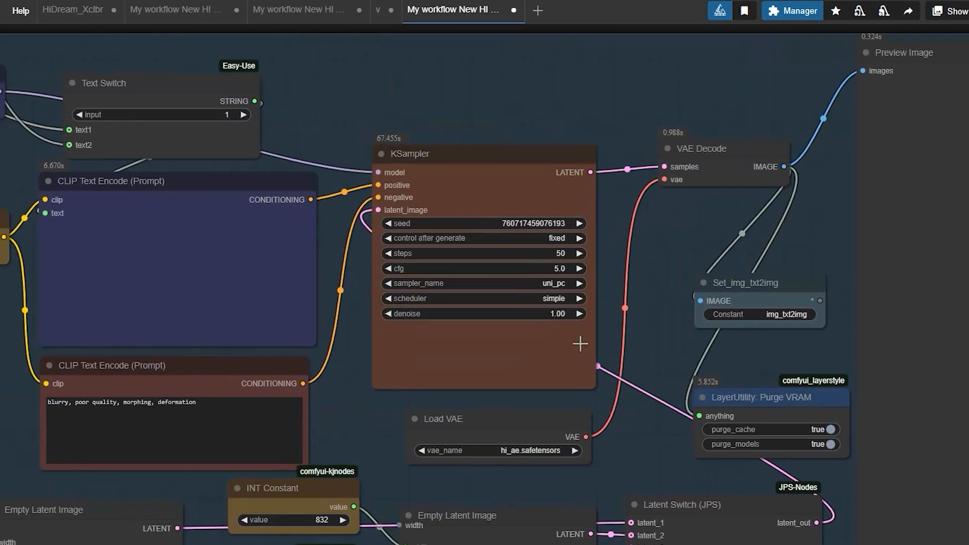
- Set the KSampler's cfg to 3 in the Text2Image group
{"action": "scroll", "coordinate": [579, 341], "scroll_direction": "up", "scroll_amount": 5}
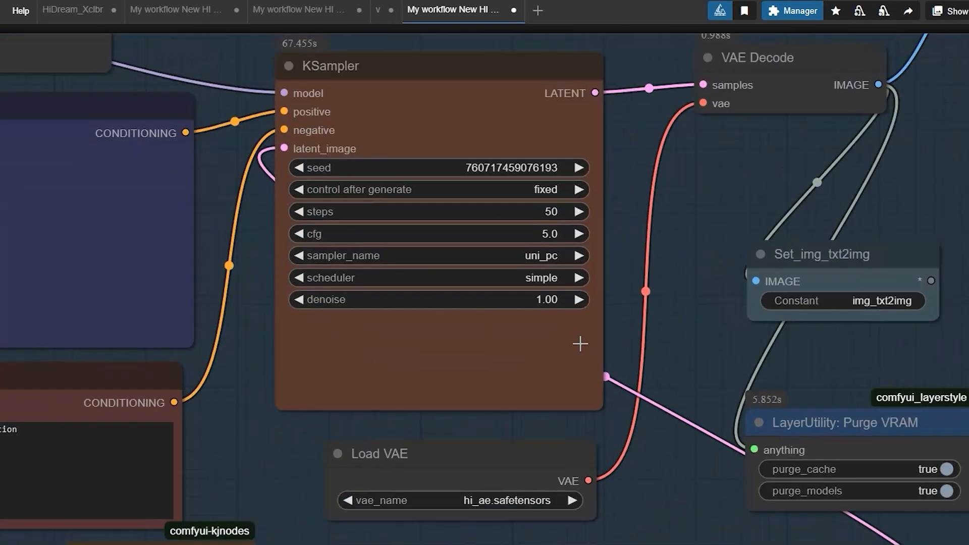
{"action": "left_click", "coordinate": [545, 227]}
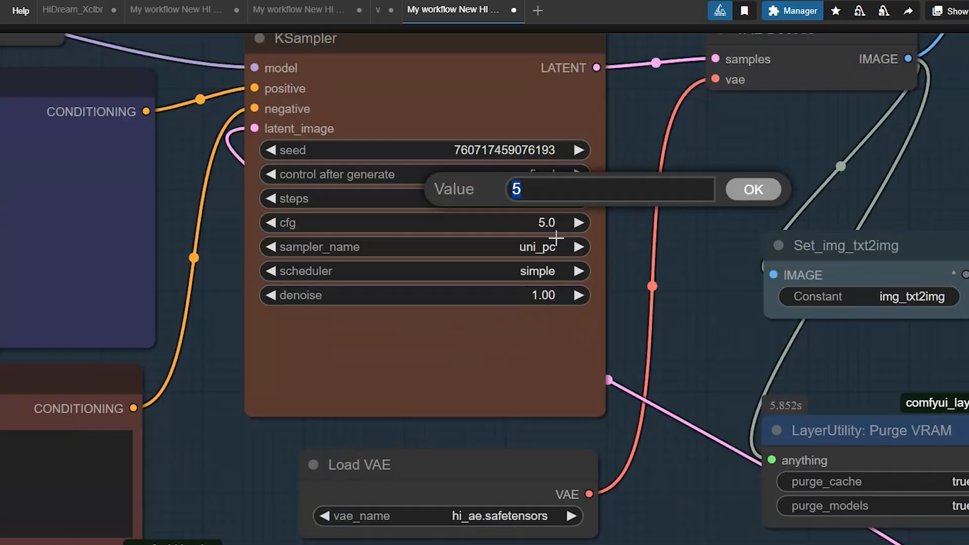
{"action": "type", "text": "3"}
{"action": "key", "text": "Return"}
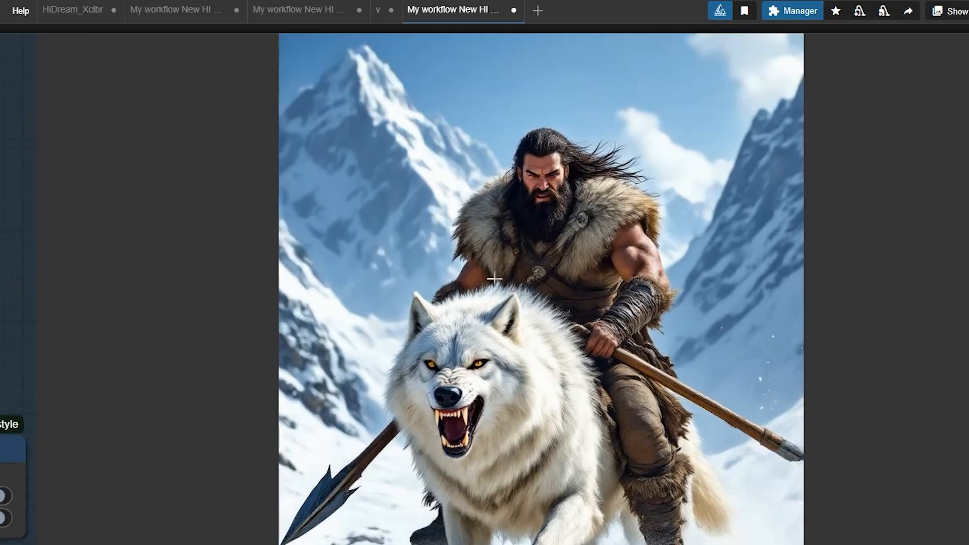
- Examine the image generated with the lower cfg, including the warrior's face and the wolf's fur, and review the Text2Image group
{"action": "scroll", "coordinate": [494, 279], "scroll_direction": "down", "scroll_amount": 6}
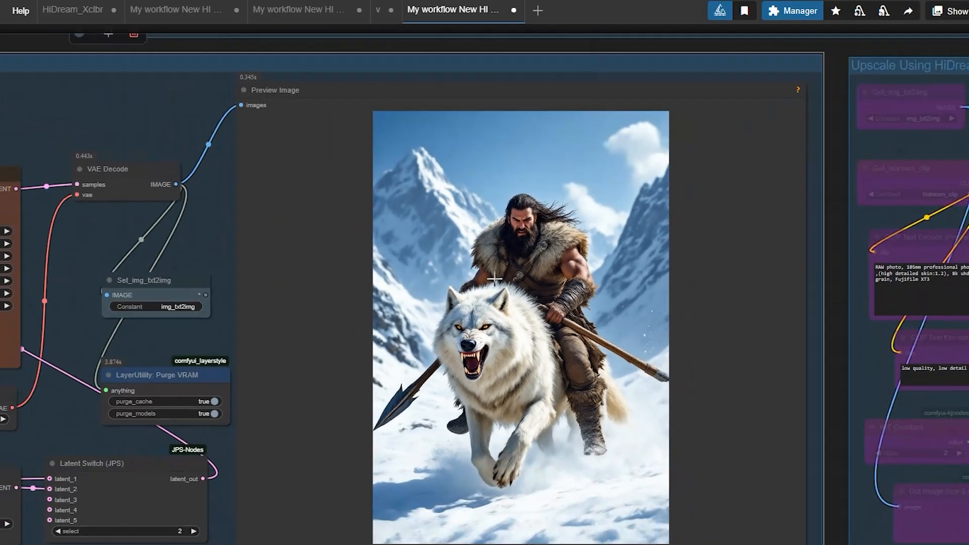
{"action": "scroll", "coordinate": [493, 274], "scroll_direction": "up", "scroll_amount": 8}
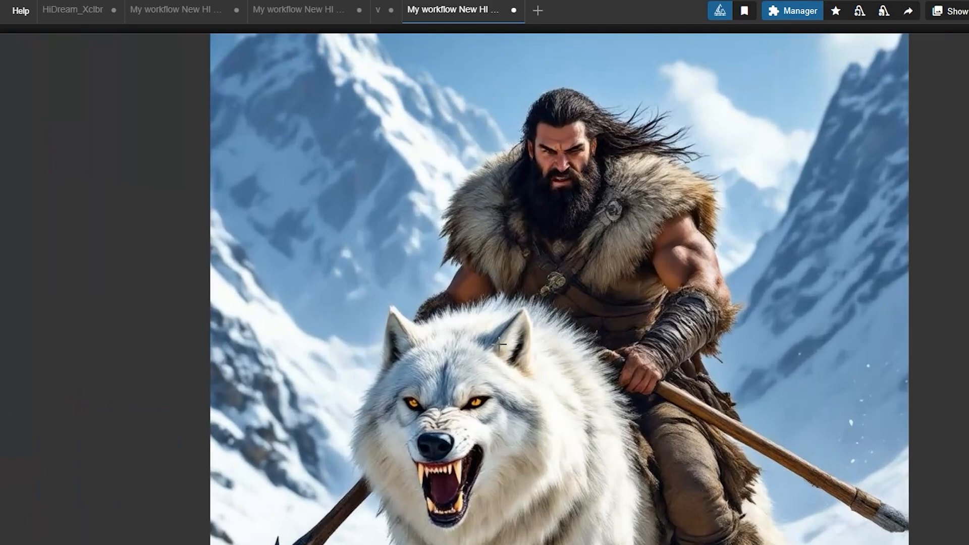
{"action": "scroll", "coordinate": [523, 314], "scroll_direction": "down", "scroll_amount": 8}
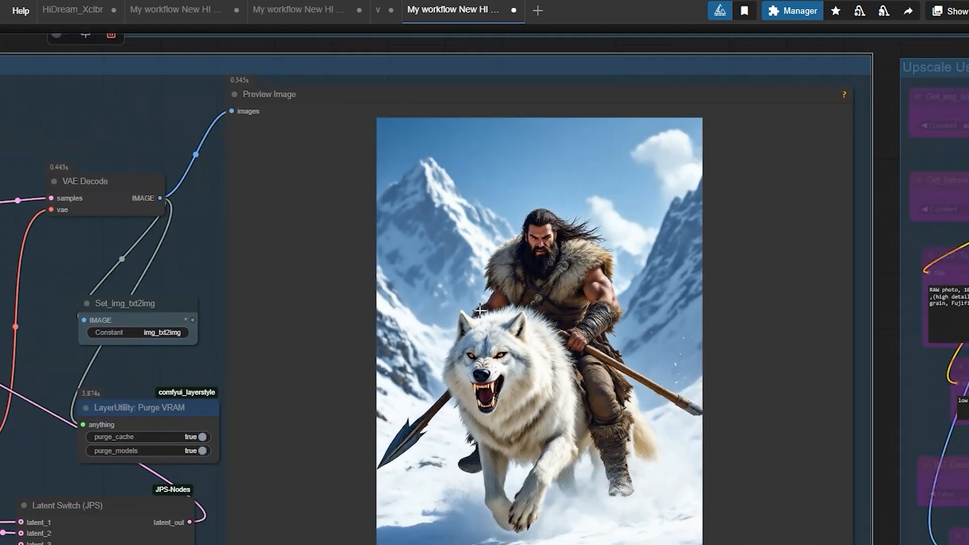
{"action": "scroll", "coordinate": [487, 322], "scroll_direction": "down", "scroll_amount": 4}
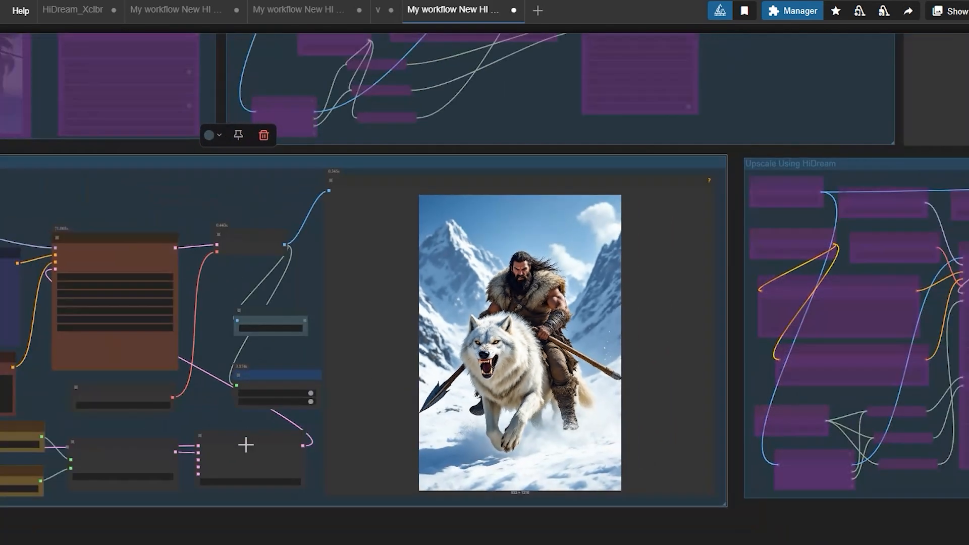
{"action": "left_click_drag", "start_coordinate": [179, 520], "coordinate": [397, 516]}
{"action": "scroll", "coordinate": [397, 516], "scroll_direction": "down", "scroll_amount": 2}
{"action": "left_click_drag", "start_coordinate": [214, 507], "coordinate": [266, 511]}
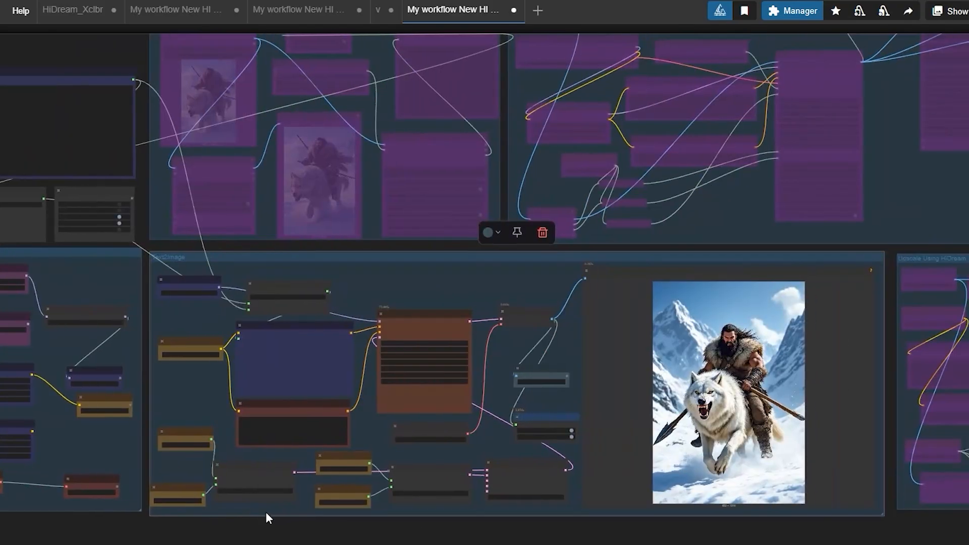
{"action": "scroll", "coordinate": [687, 424], "scroll_direction": "up", "scroll_amount": 5}
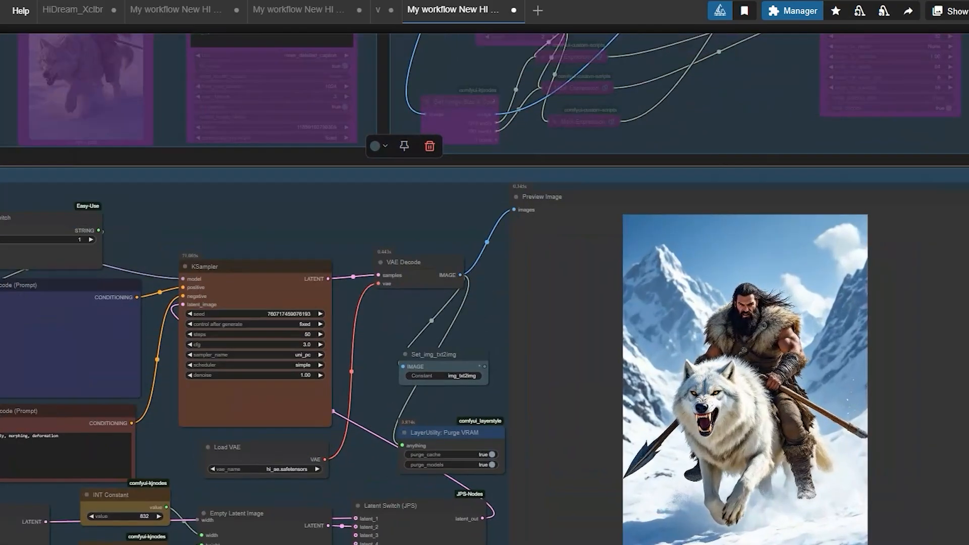